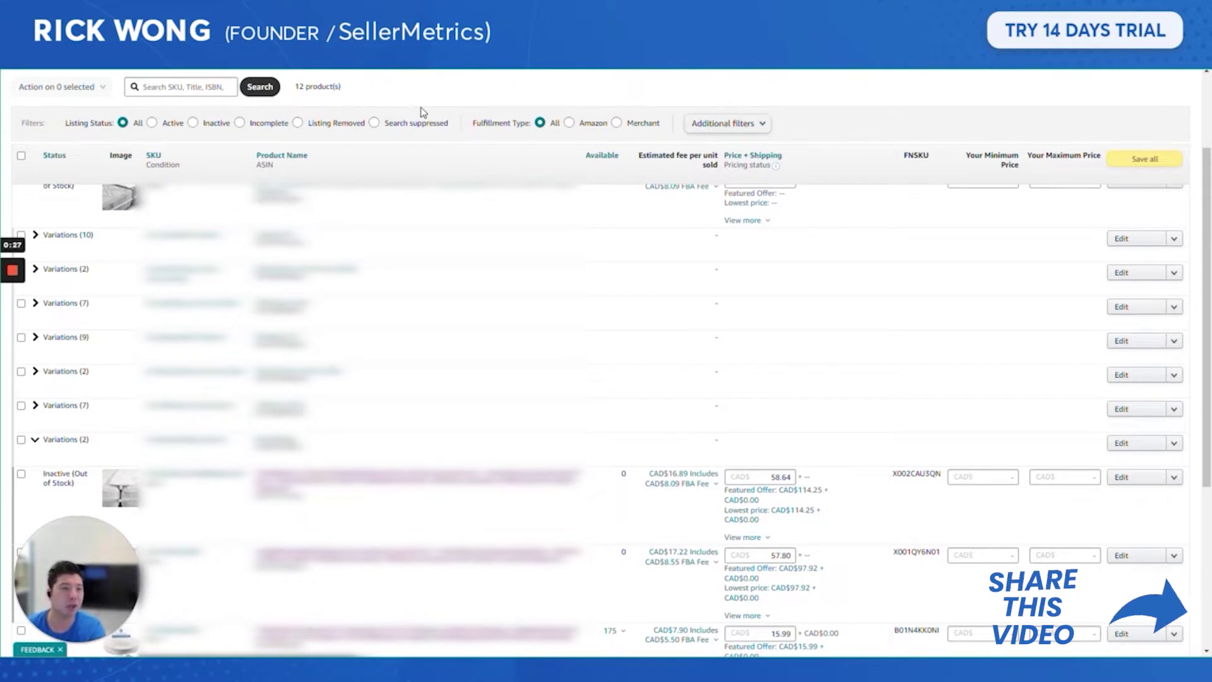
Step: Open the Inventory Reports page for the Canada marketplace and choose Category Listings Report as the report type
scroll(423, 113, up, 2)
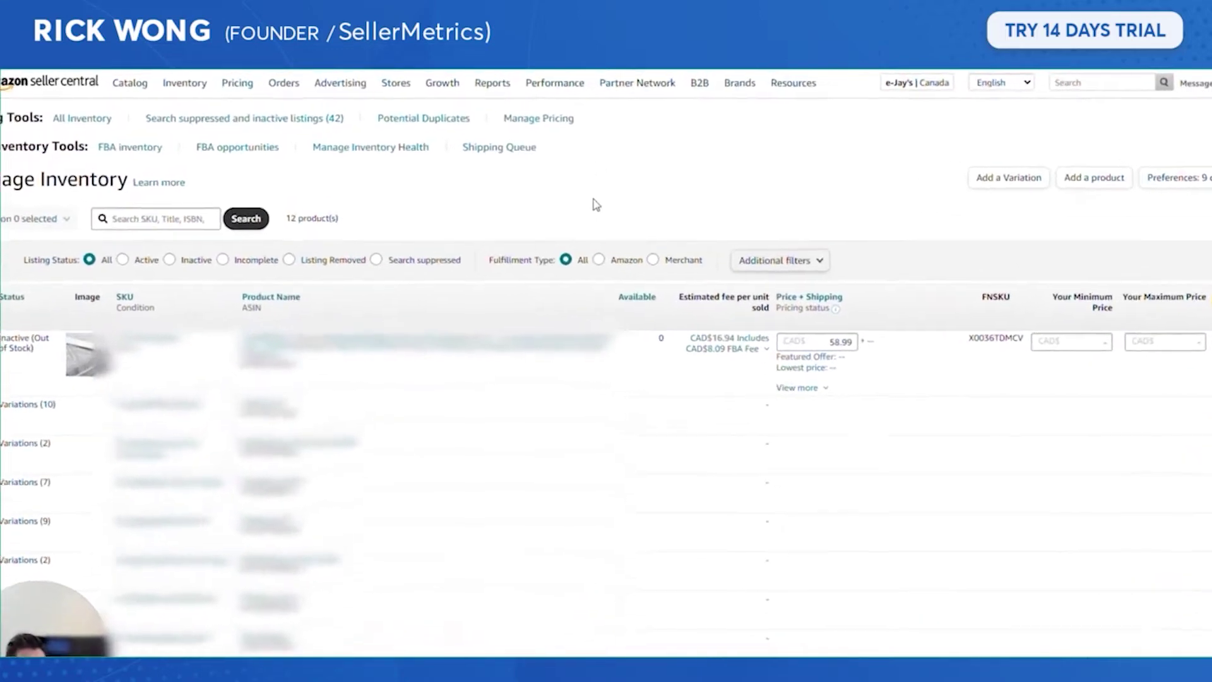
mouse_move(193, 89)
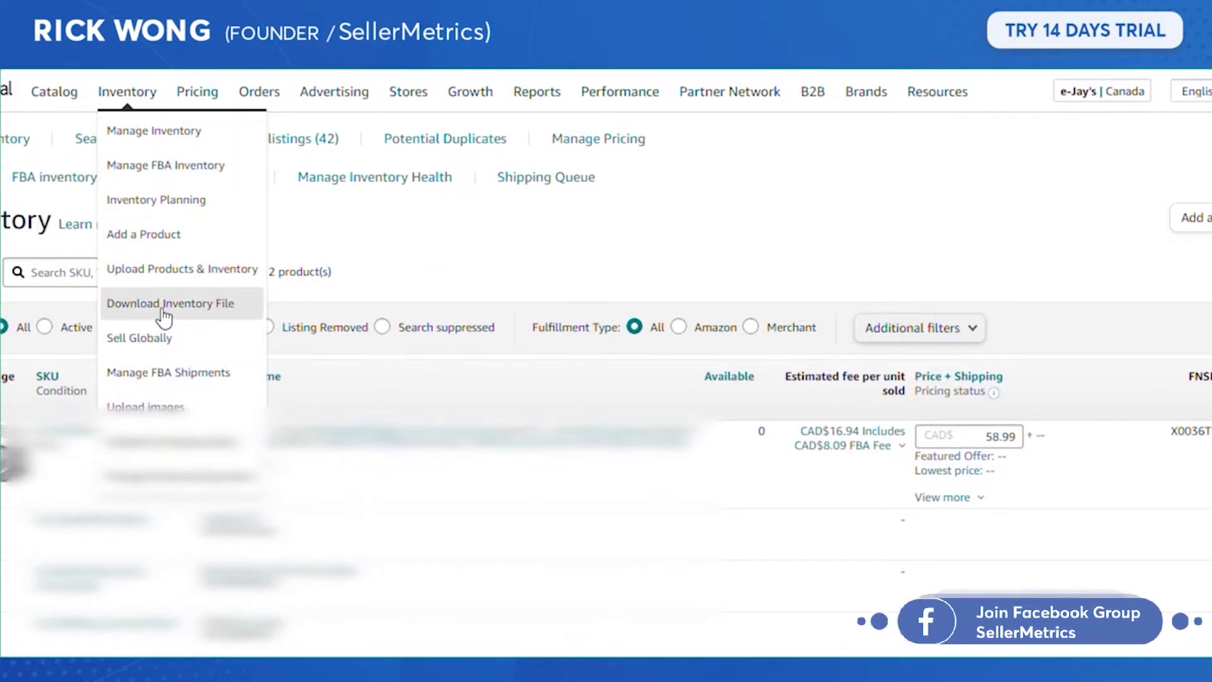
click(1102, 90)
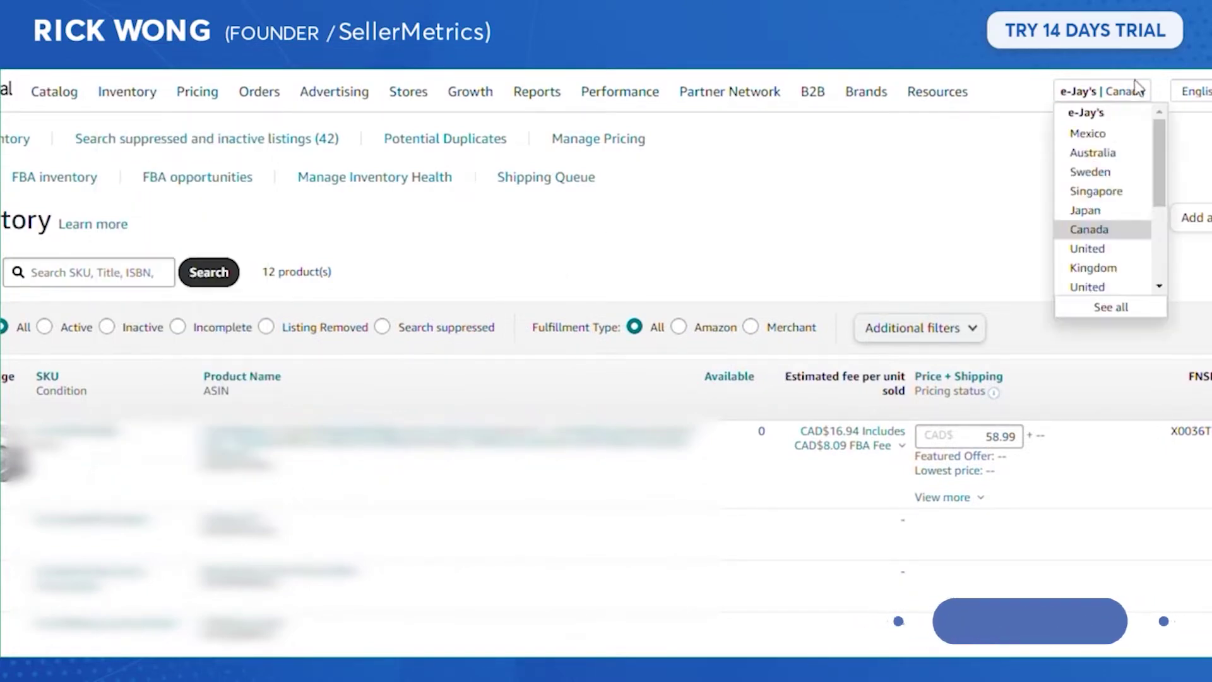
click(1121, 222)
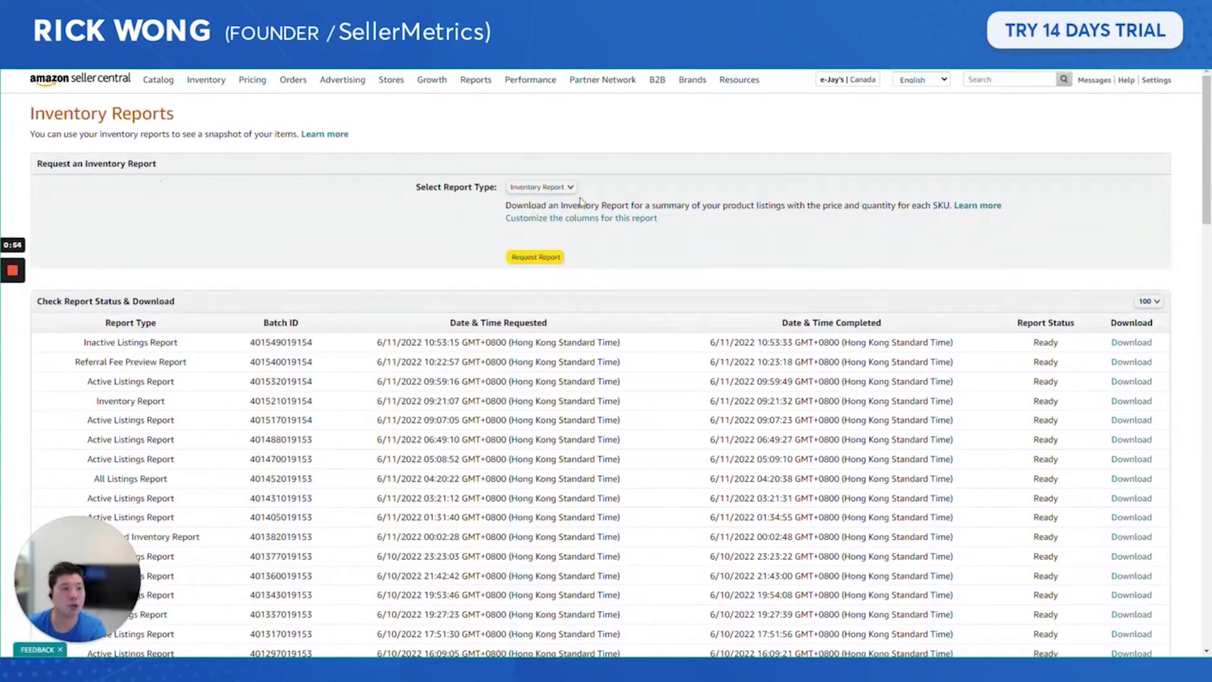
click(570, 188)
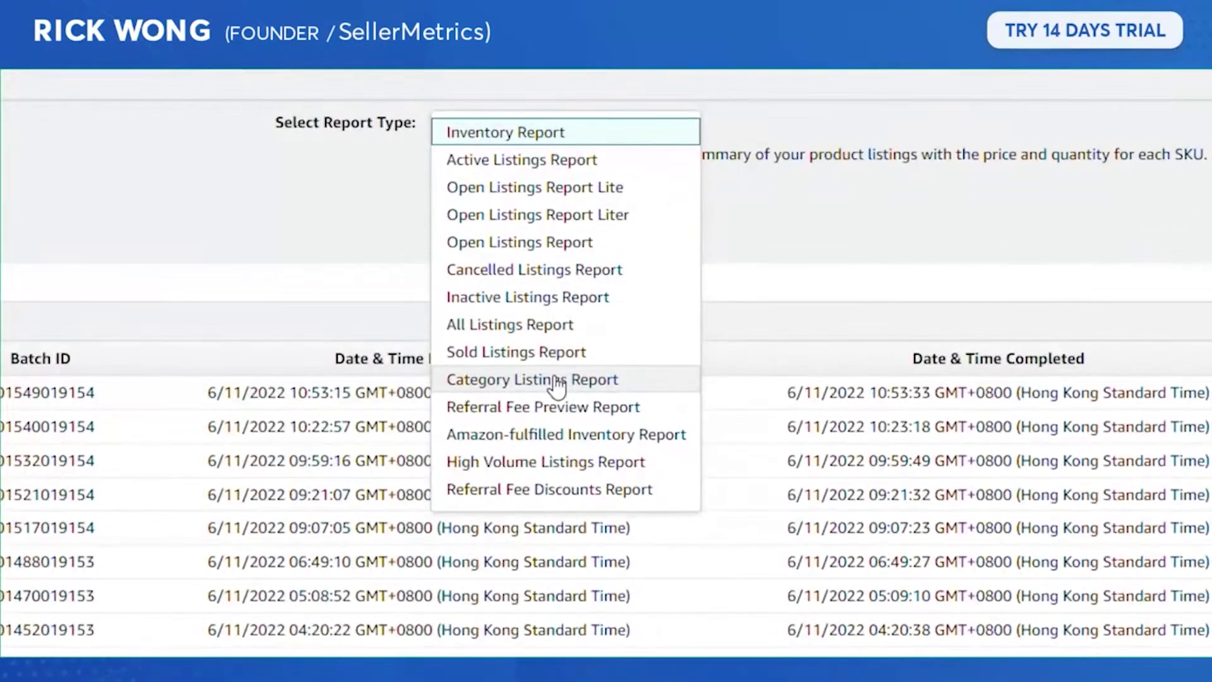
click(606, 386)
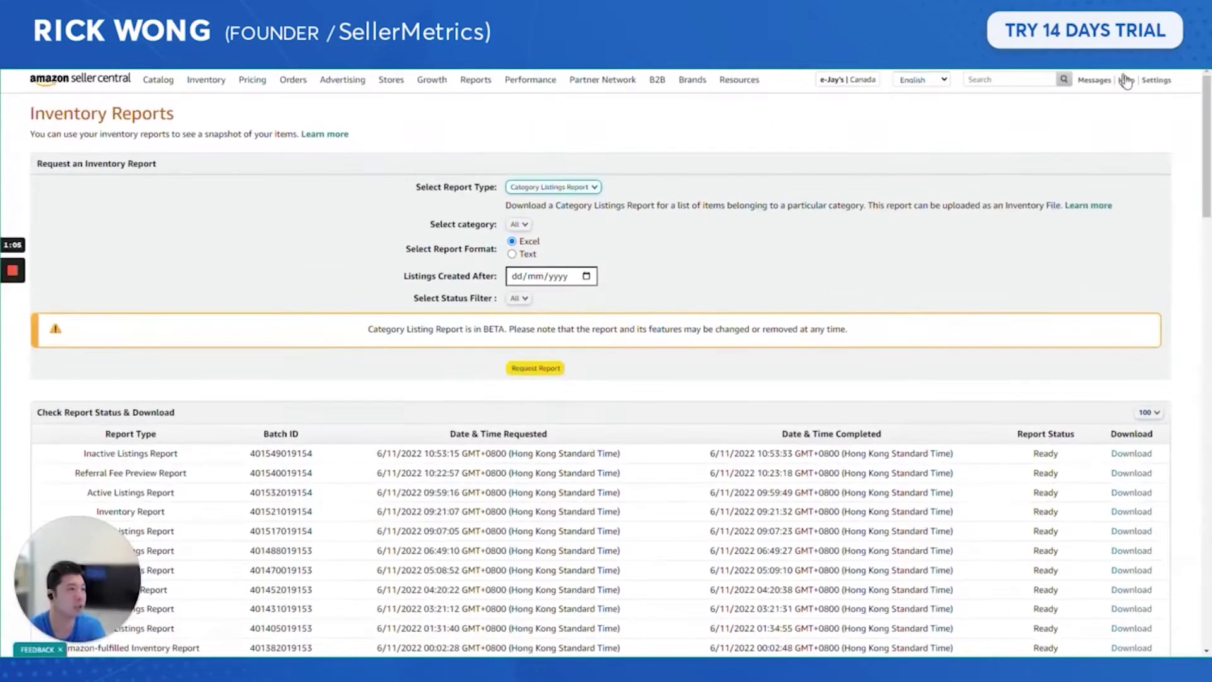
Step: Open the Help page in a new tab and start a support request for Selling on Amazon
right_click(1136, 81)
click(1111, 87)
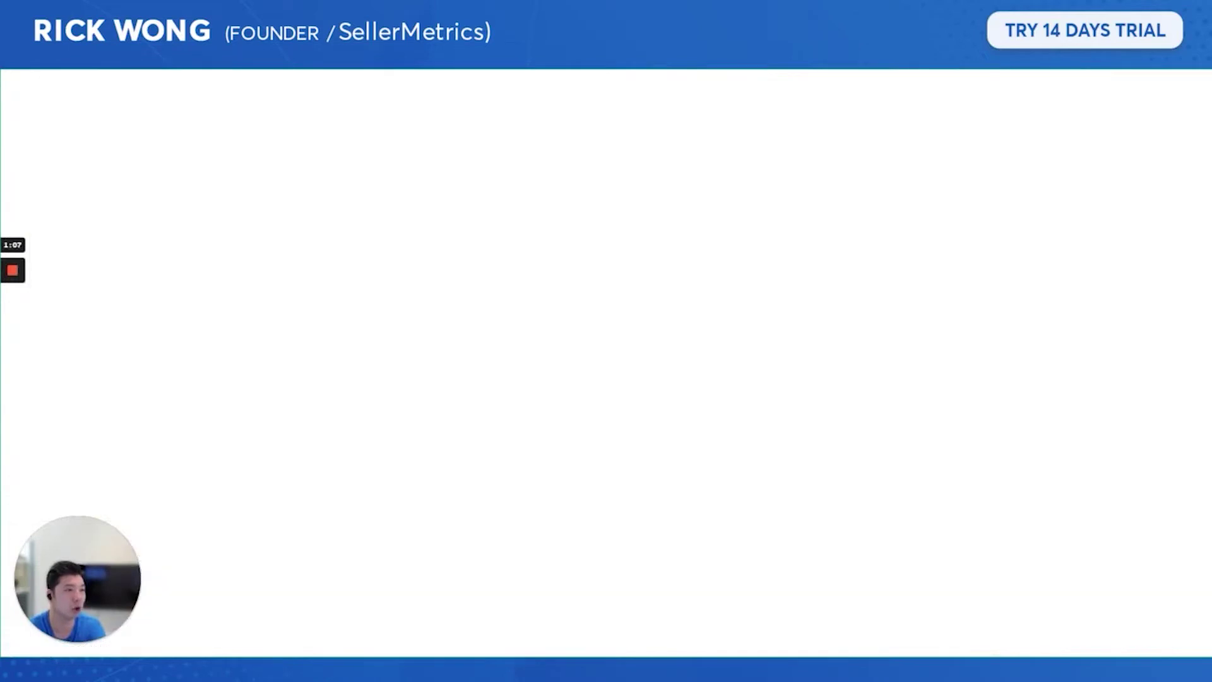
scroll(695, 351, down, 3)
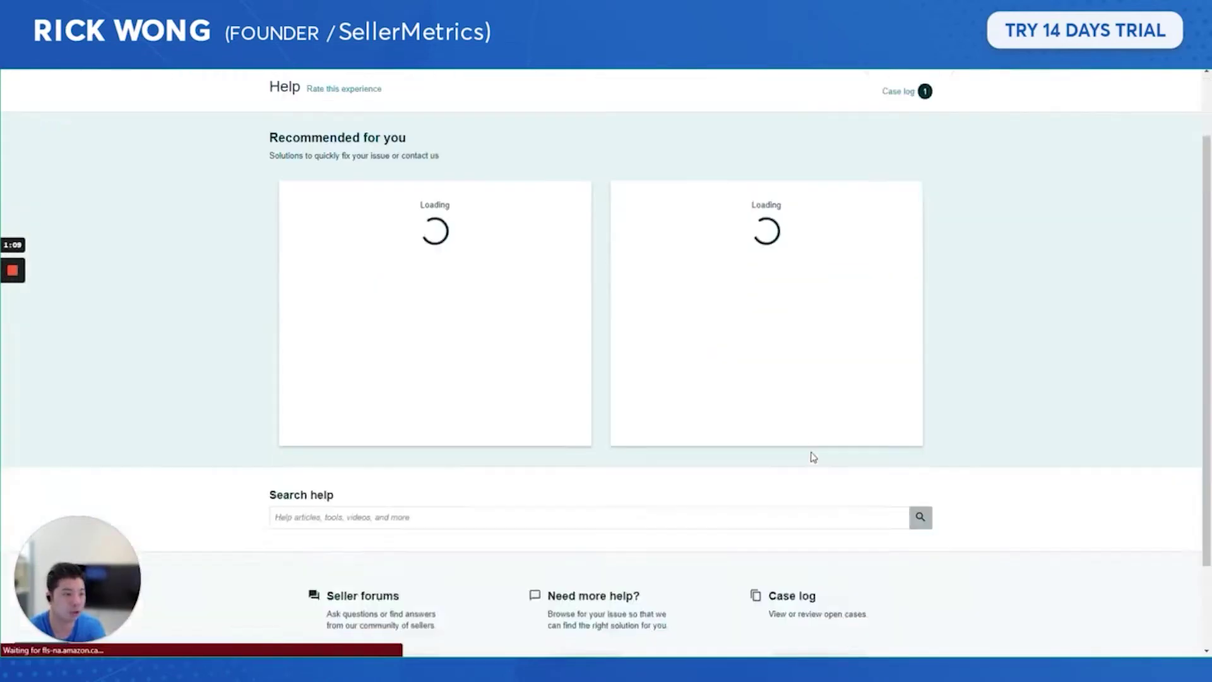
click(603, 559)
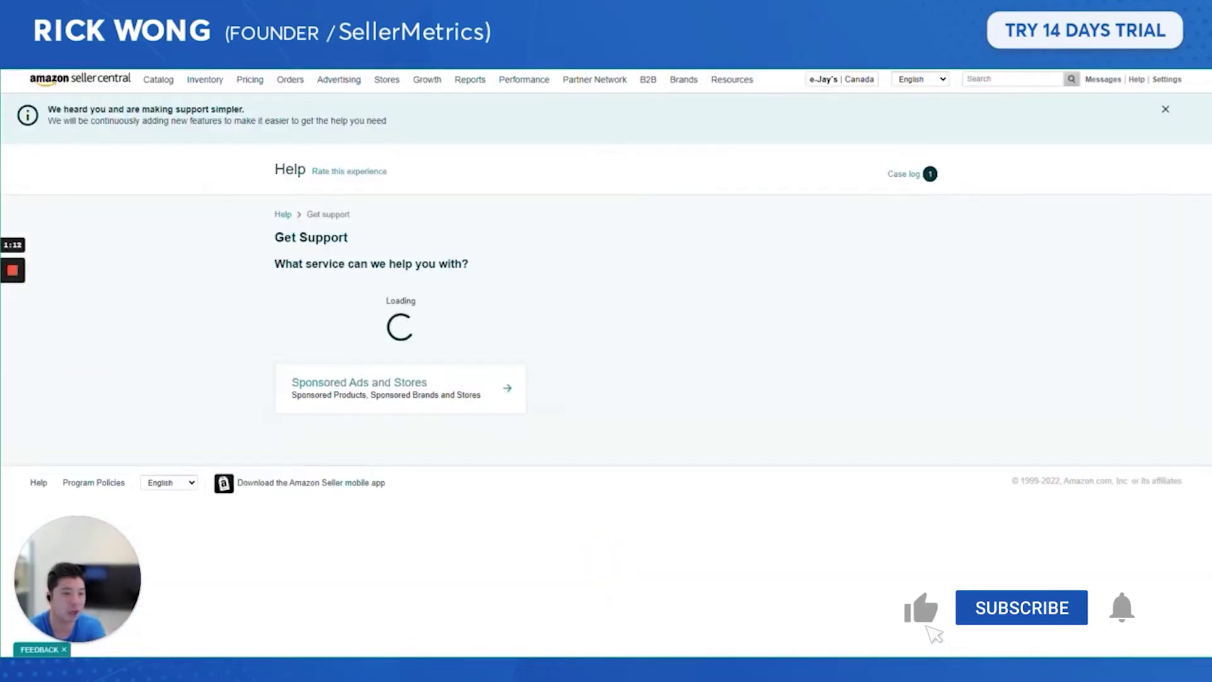
click(447, 316)
click(509, 373)
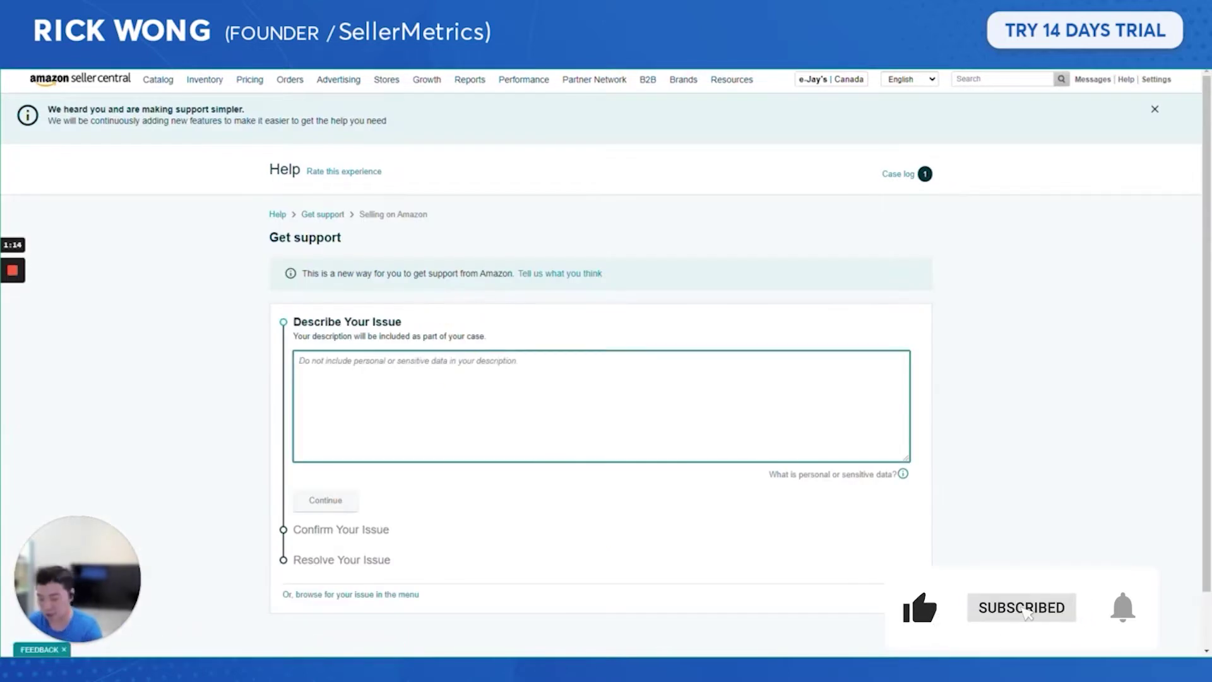
Step: Describe the support issue as "I like access to category report" and continue the request
text(I like access to category report)
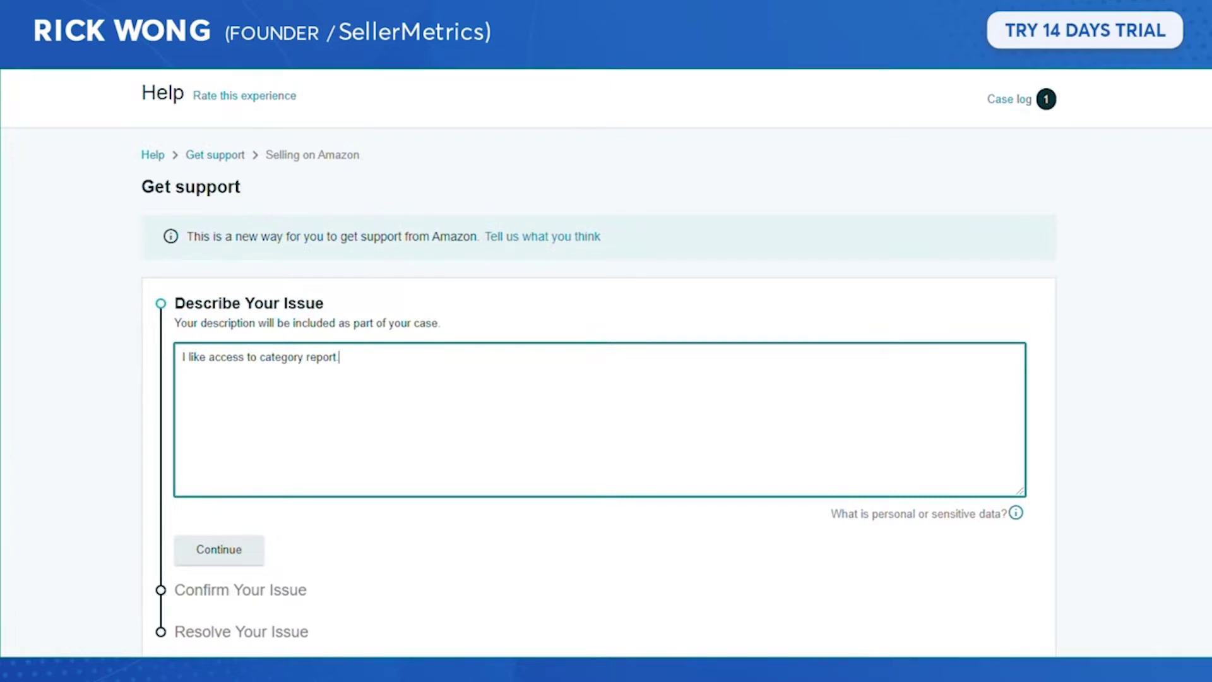
scroll(993, 463, down, 1)
click(231, 478)
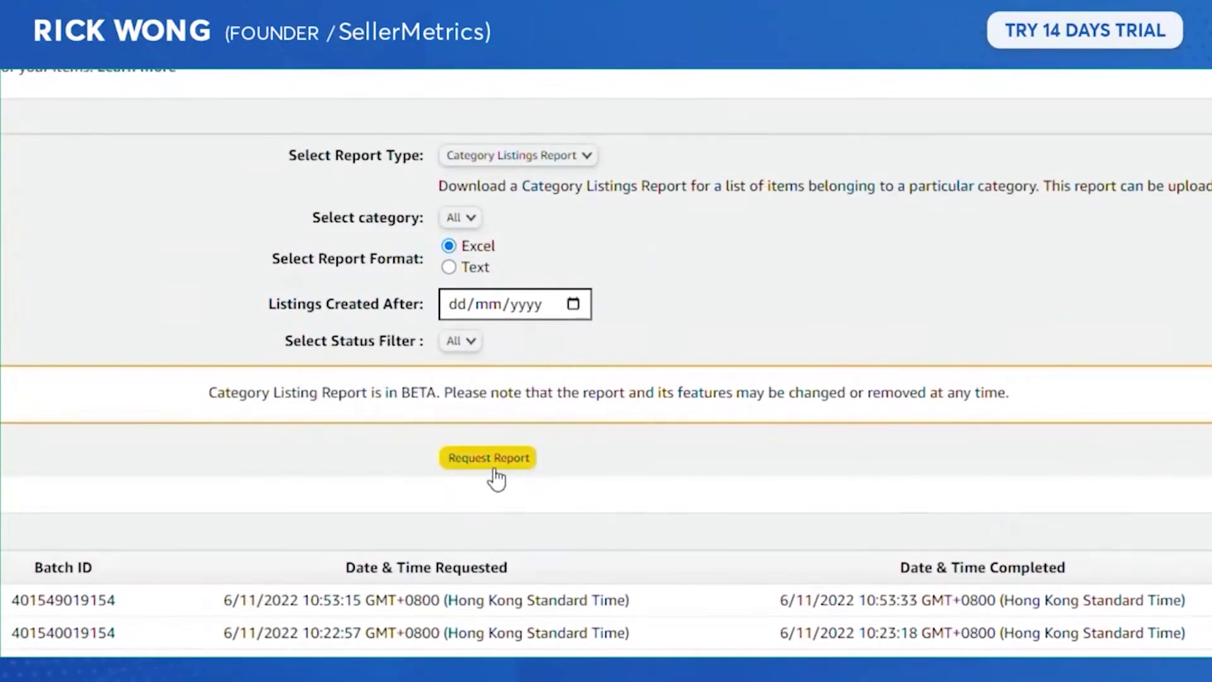
Step: Request the Category Listings Report for all categories in Excel format
click(491, 464)
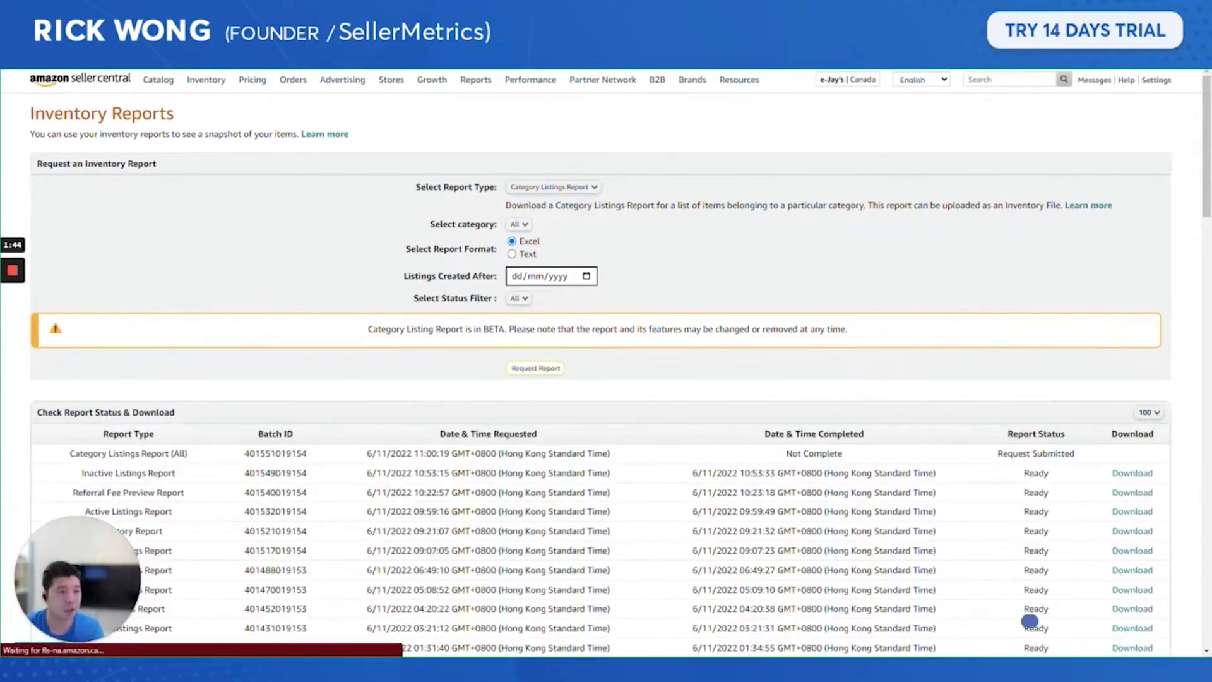
Step: Examine the standalone listings and the variation families on the Manage Inventory page
click(667, 65)
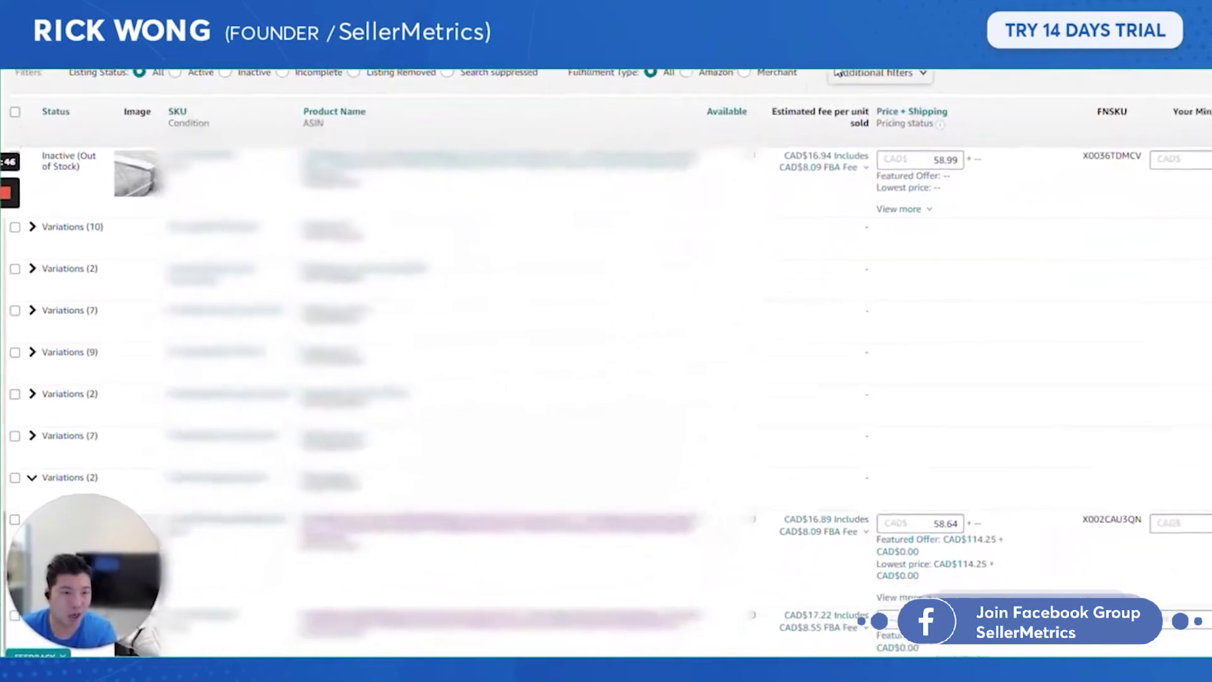
scroll(94, 391, down, 3)
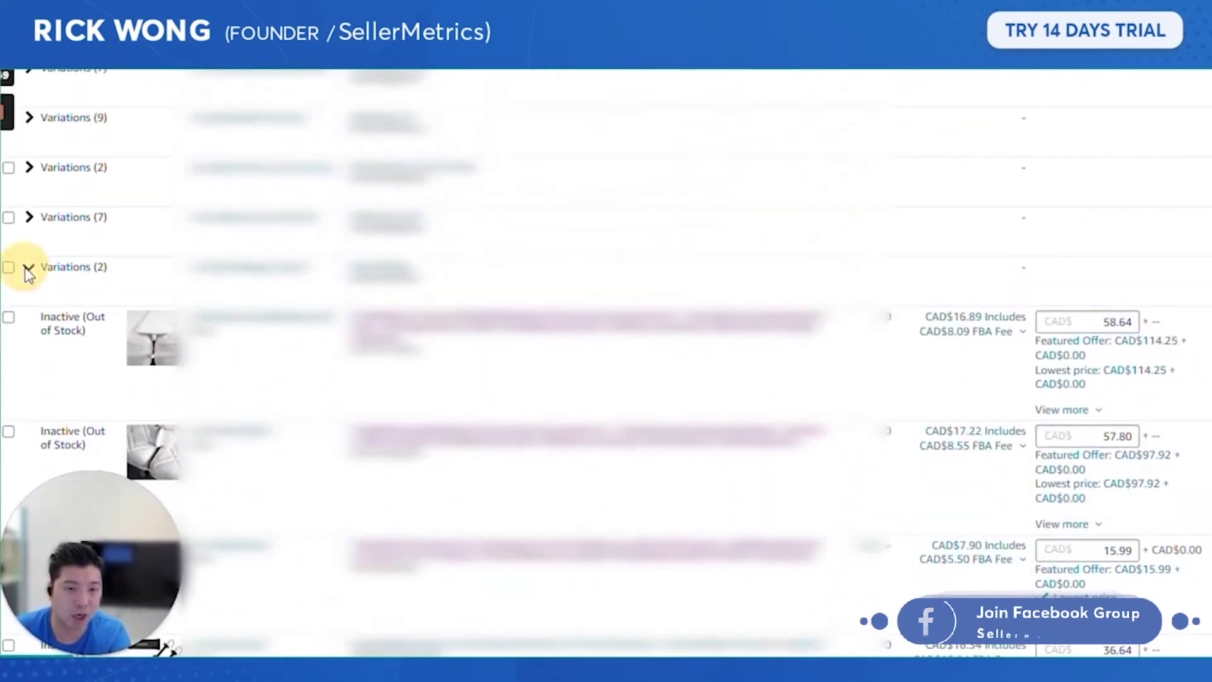
scroll(753, 89, up, 3)
scroll(495, 178, down, 2)
scroll(495, 171, up, 1)
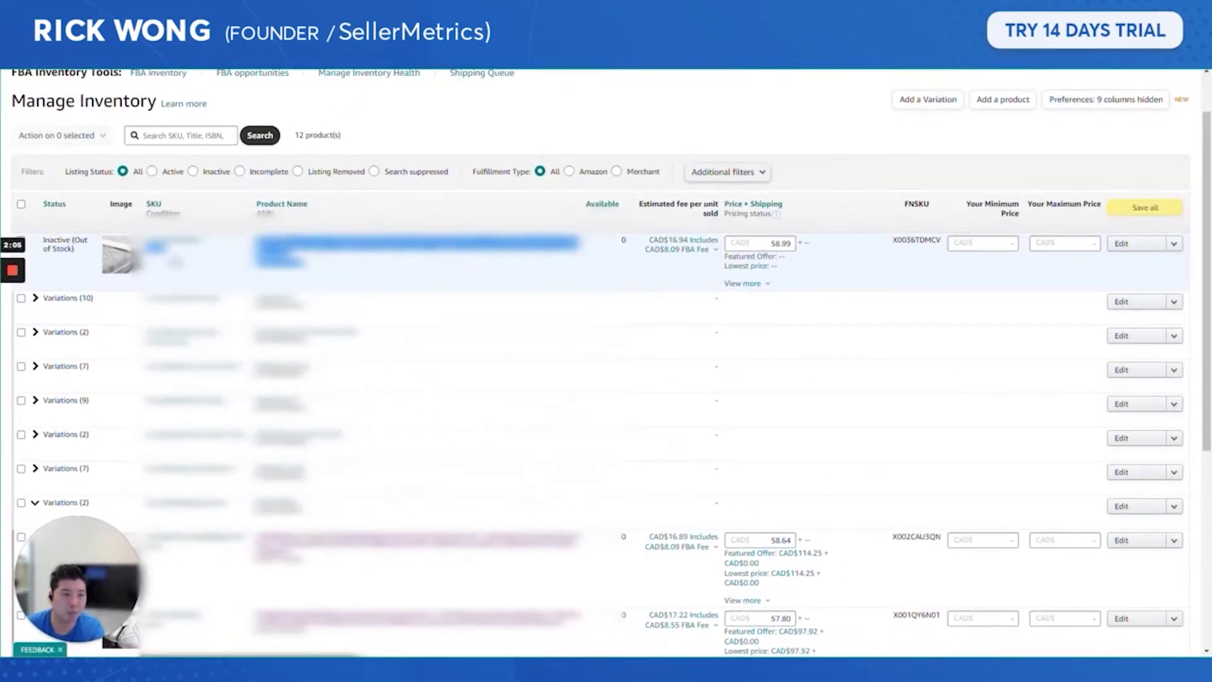
scroll(600, 379, down, 2)
drag(297, 377, 38, 377)
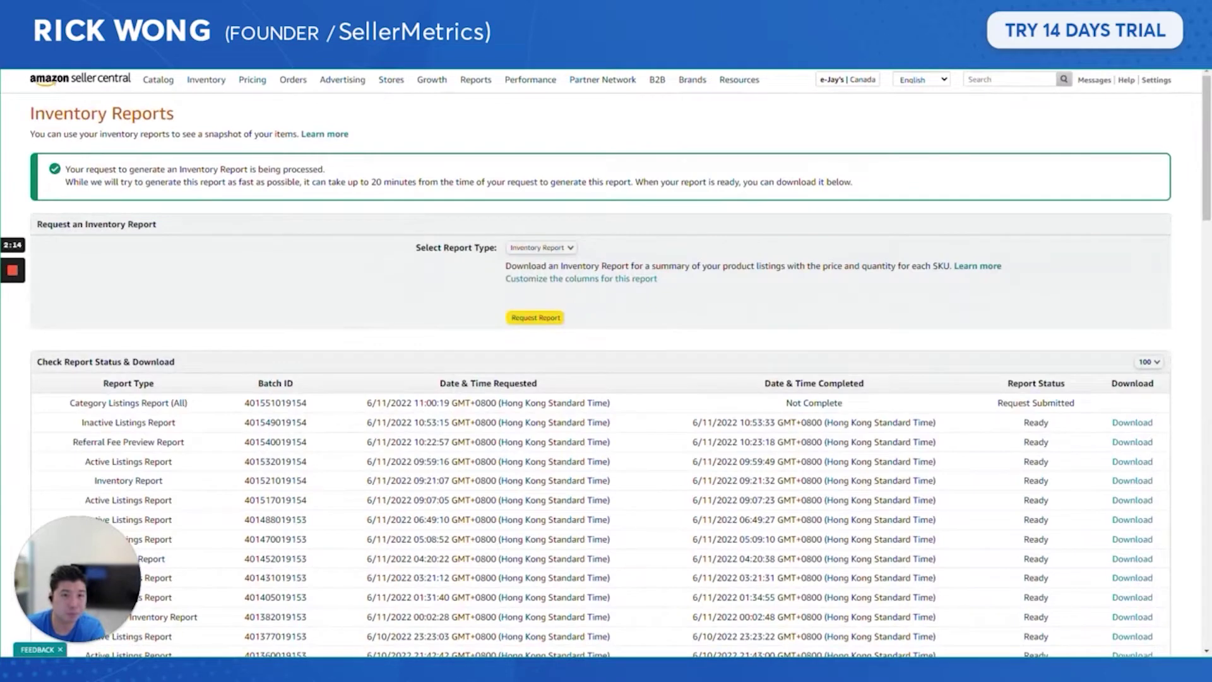
Step: Refresh the inventory report list and download the newest Category Listings Report
key(F5)
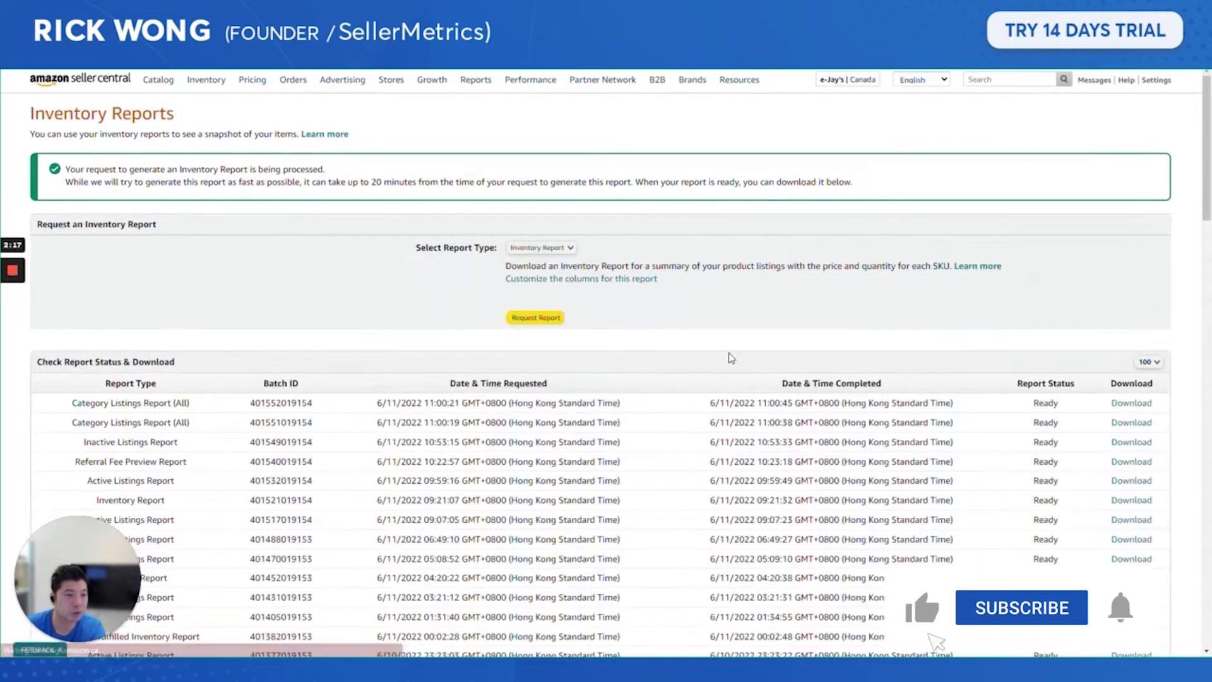
drag(73, 402, 240, 402)
click(1131, 405)
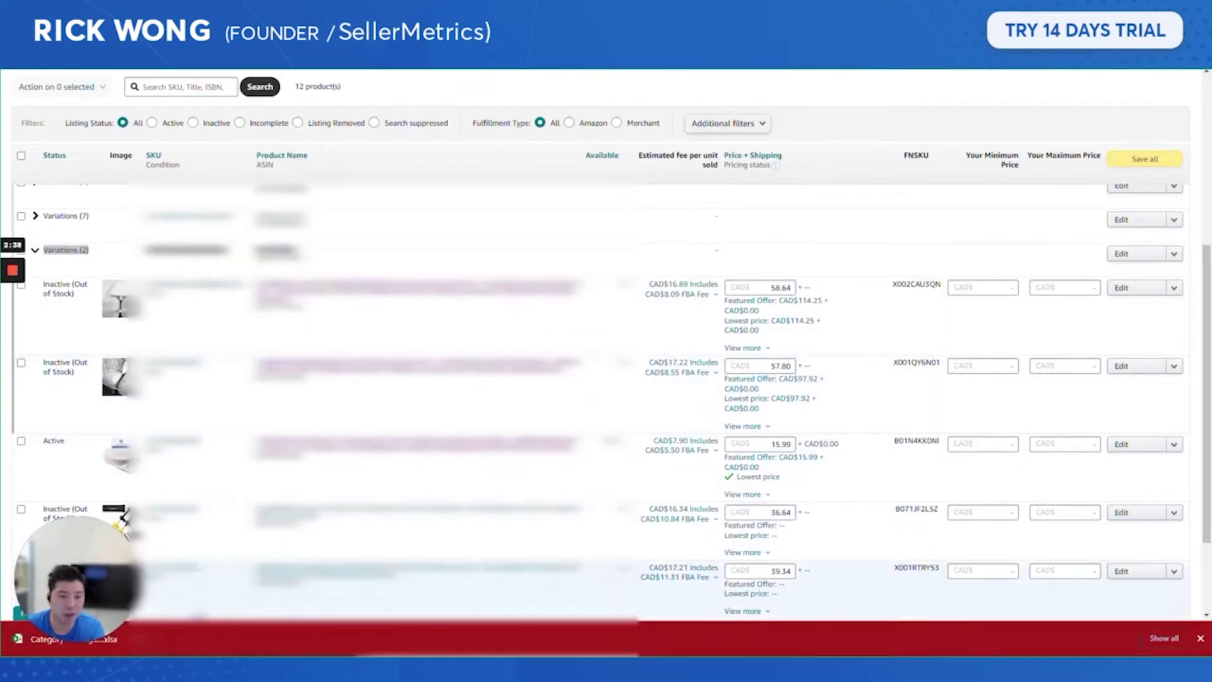
Step: Open the downloaded Category Listings Report in Excel and close the Book2 workbook without saving it
click(190, 615)
drag(71, 633, 77, 567)
click(72, 639)
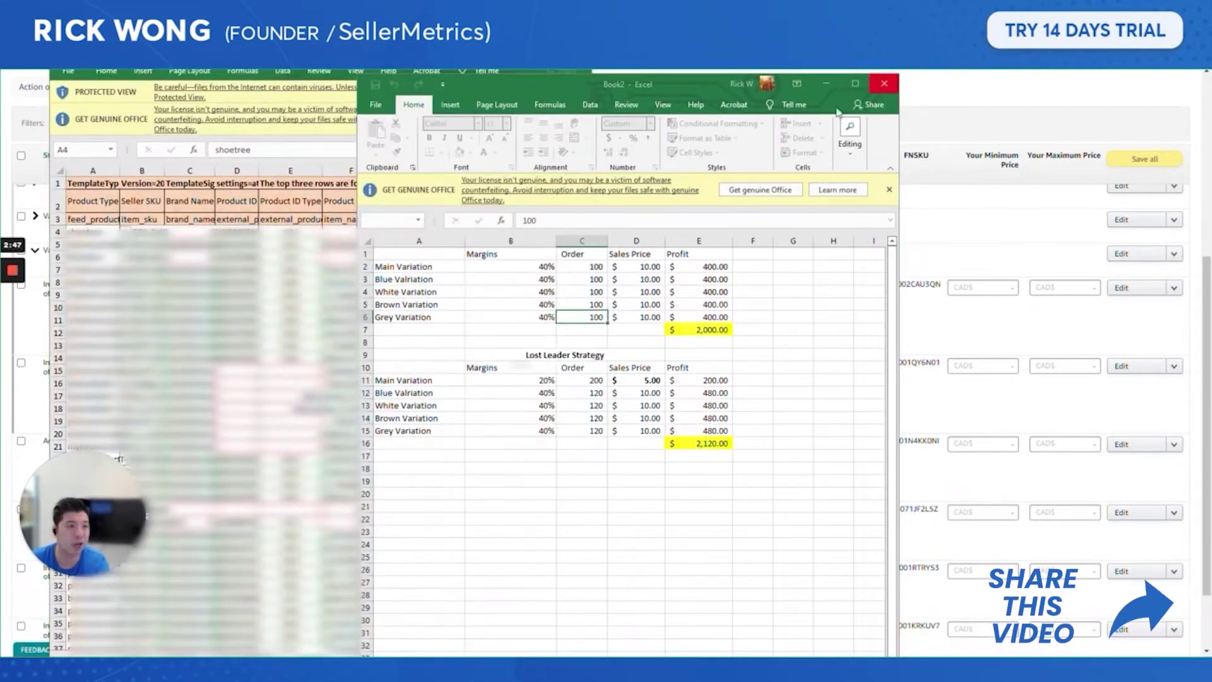
click(884, 84)
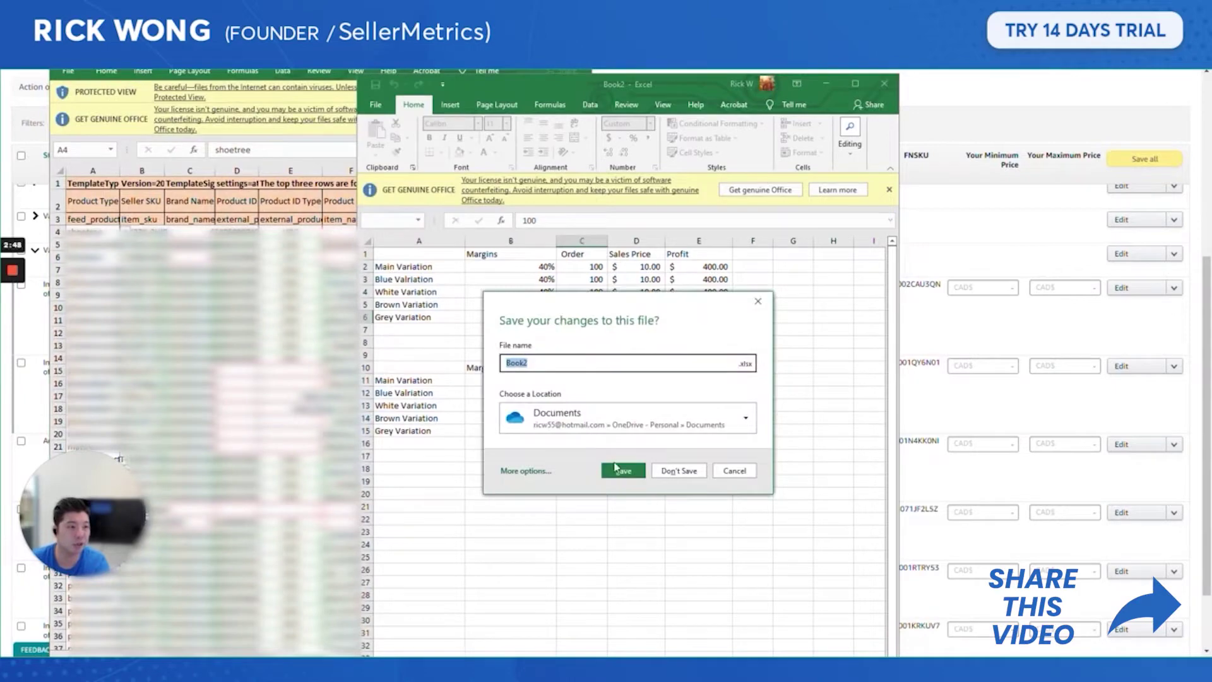
click(675, 471)
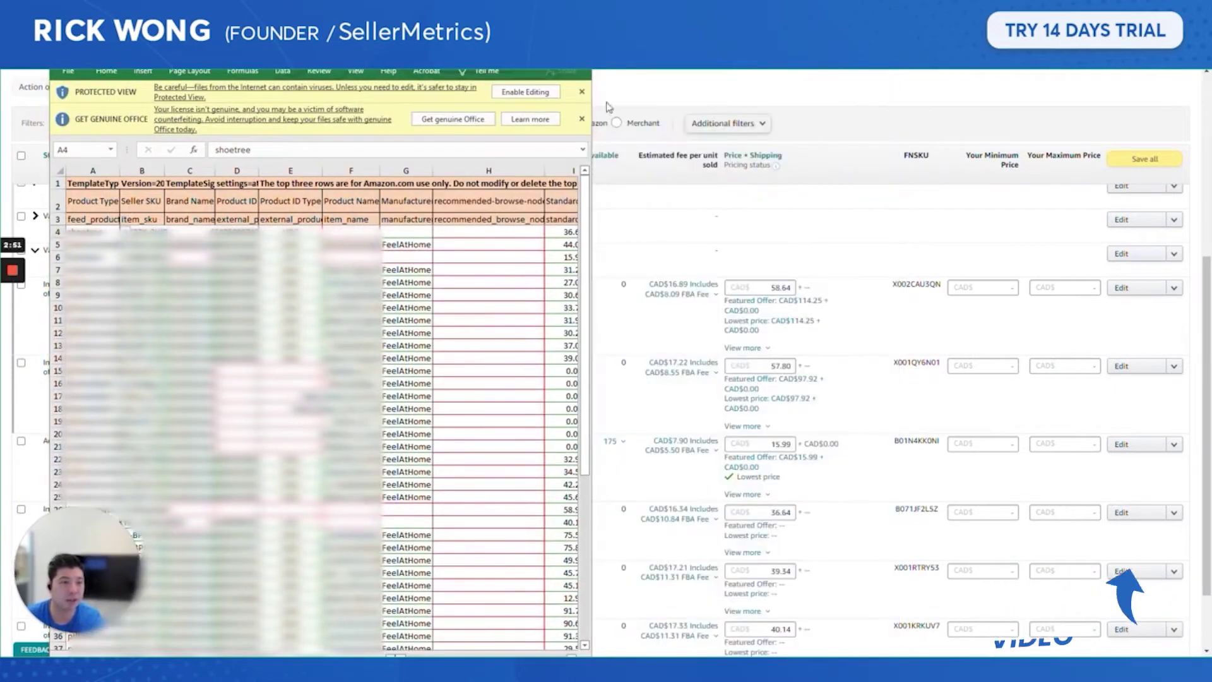
click(548, 51)
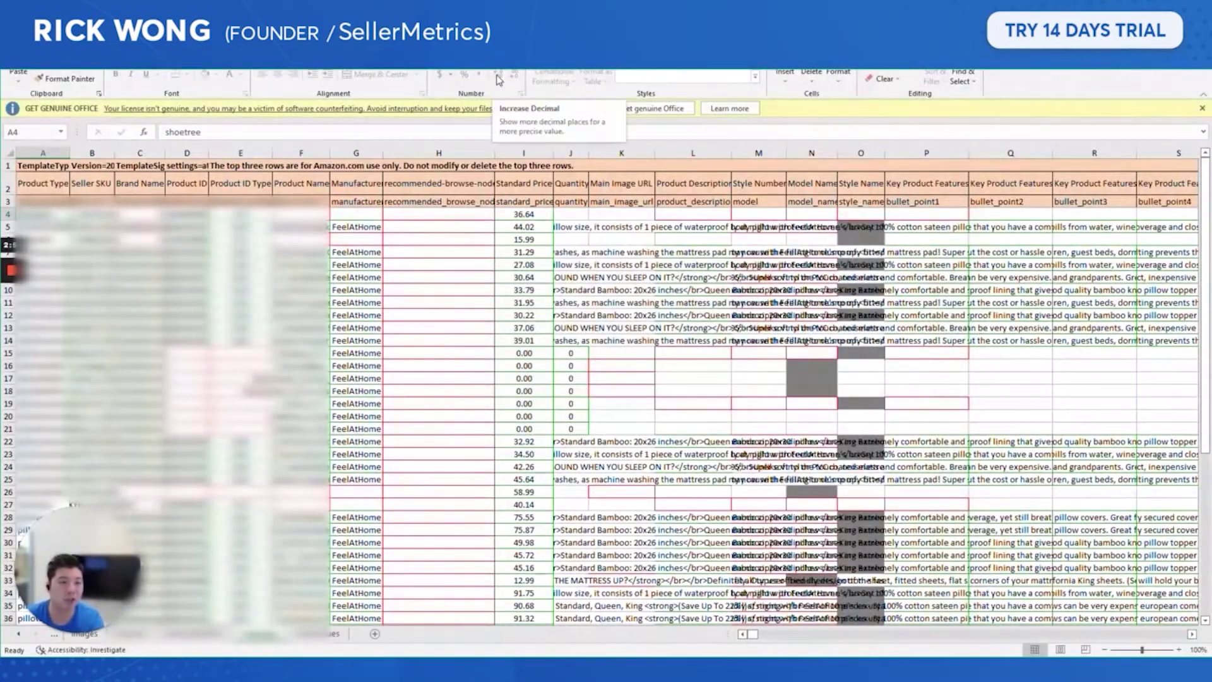
Step: Add filters to all columns of header row 3 on the Template sheet
drag(809, 631, 893, 636)
click(1021, 239)
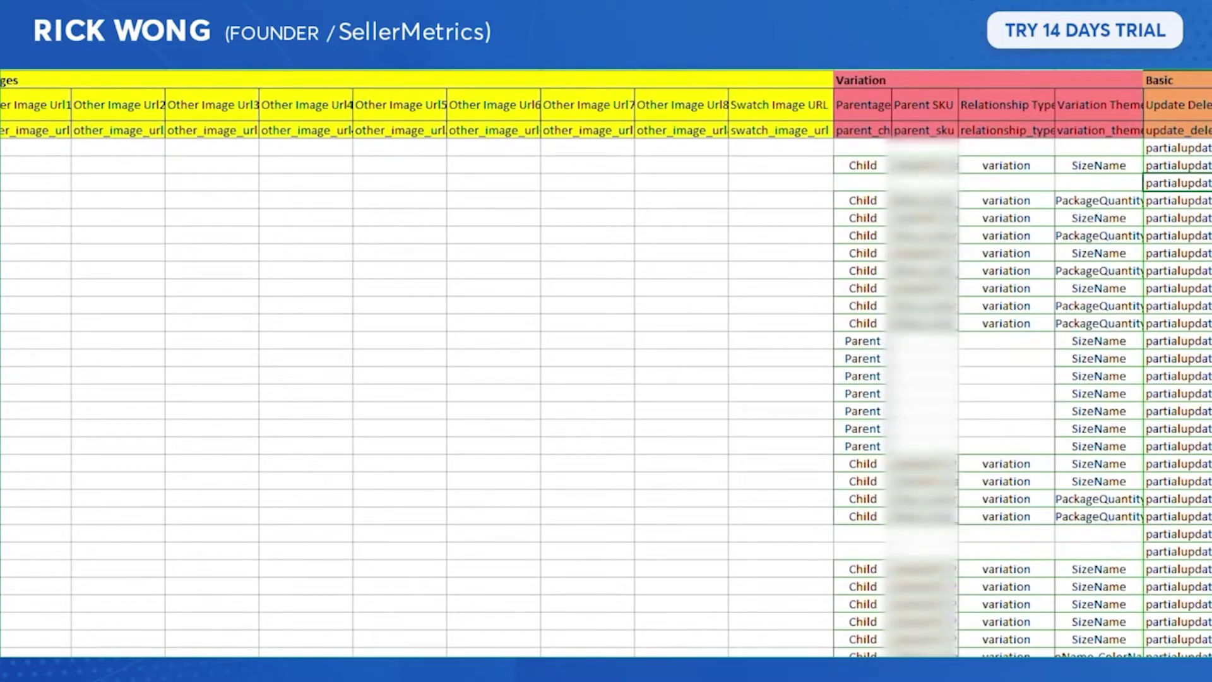
scroll(606, 363, left, 15)
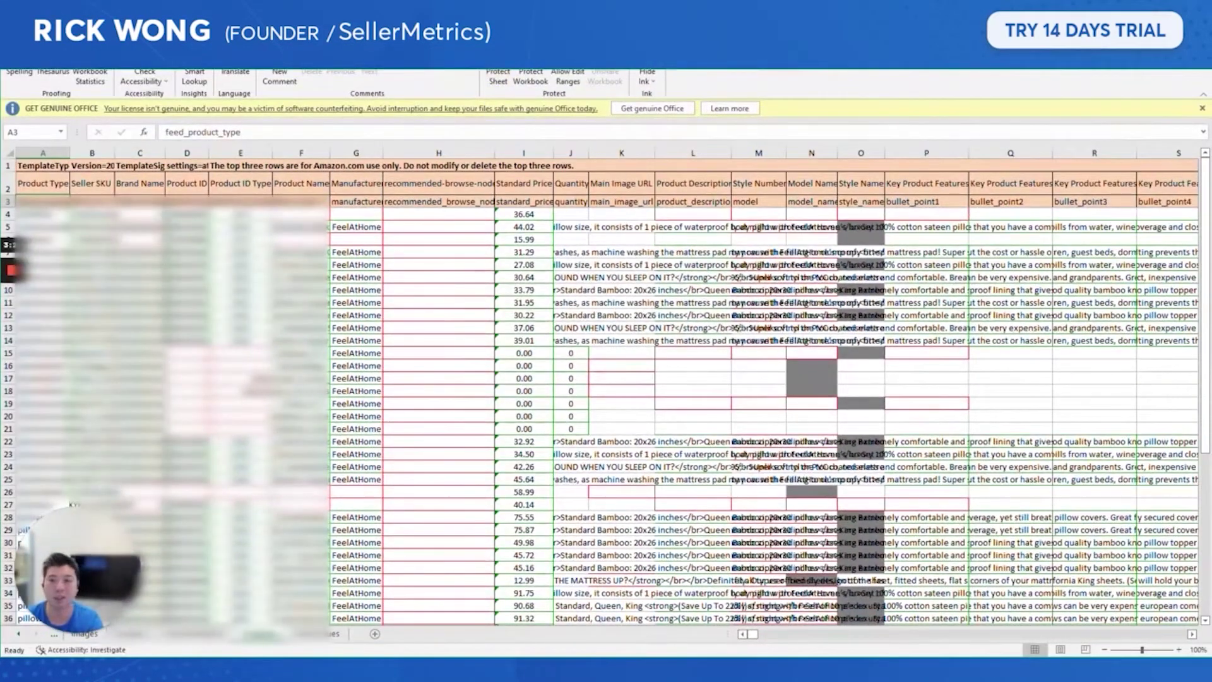
key(ctrl+shift+Right)
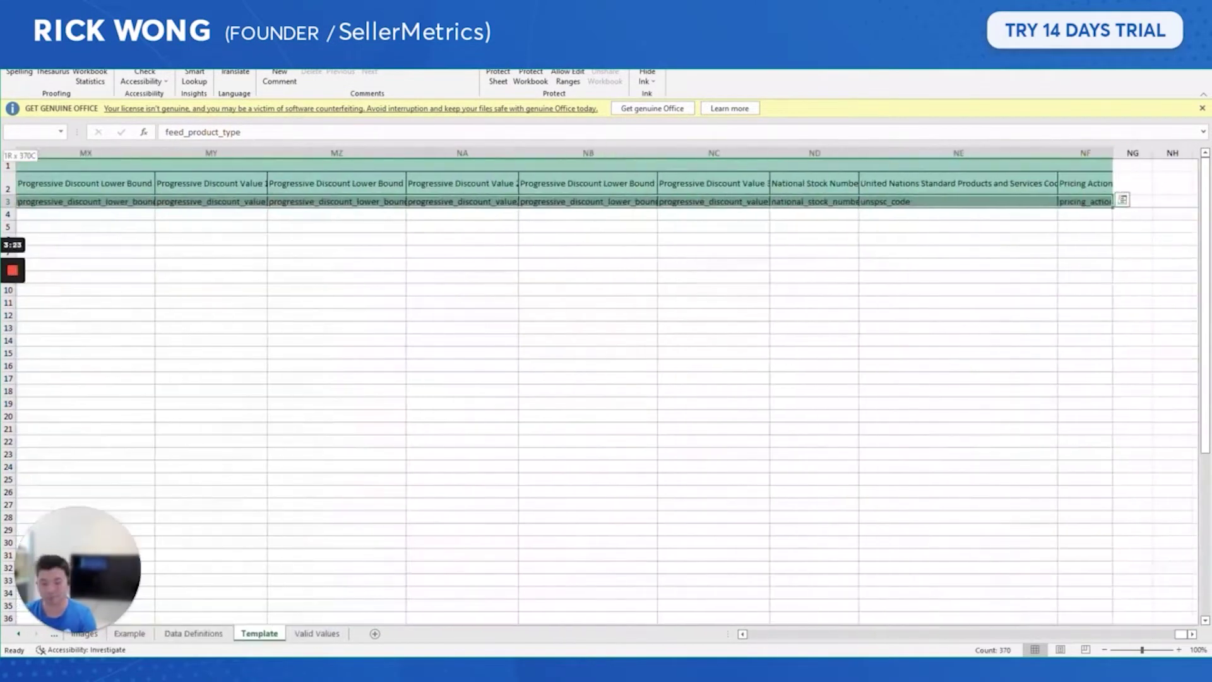
key(ctrl+shift+l)
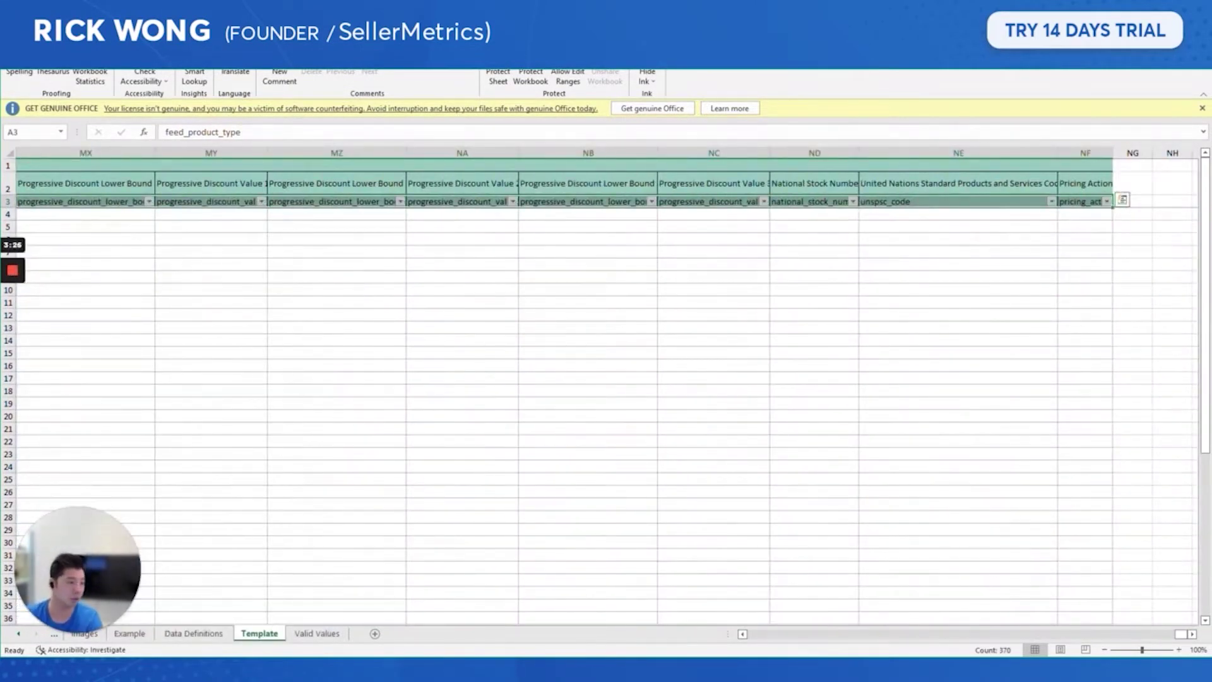
Step: Examine the Template sheet's columns from the product data across to the Variation section
drag(1179, 634, 456, 624)
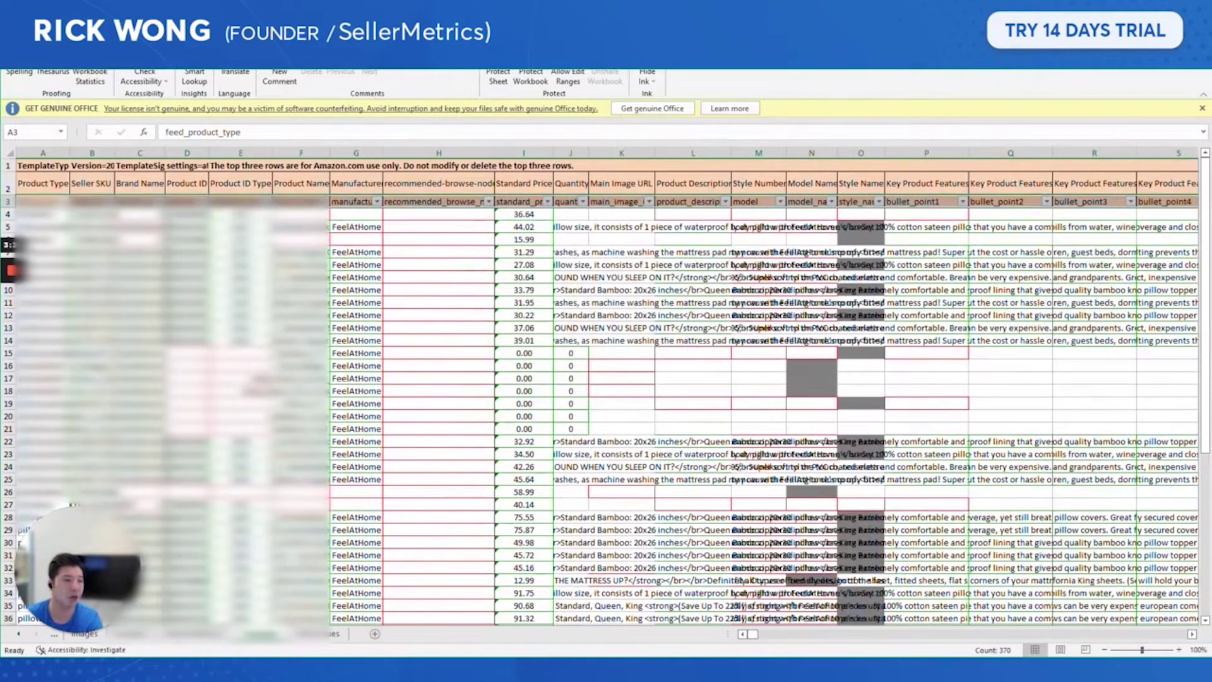
click(8, 265)
click(574, 342)
click(606, 342)
click(625, 278)
click(693, 278)
click(759, 278)
click(865, 277)
key(Right)
key(Right)
key(Right)
key(Right)
key(Right)
key(Right)
key(Right)
key(Right)
key(Right)
key(Right)
key(Right)
key(Right)
key(Right)
key(Right)
key(Right)
key(Right)
key(Right)
key(Right)
key(Right)
key(Right)
key(Right)
key(Right)
key(Right)
key(Right)
key(Right)
key(Right)
key(Right)
key(Right)
key(Right)
key(Right)
key(Right)
key(Right)
key(Right)
key(Right)
key(Right)
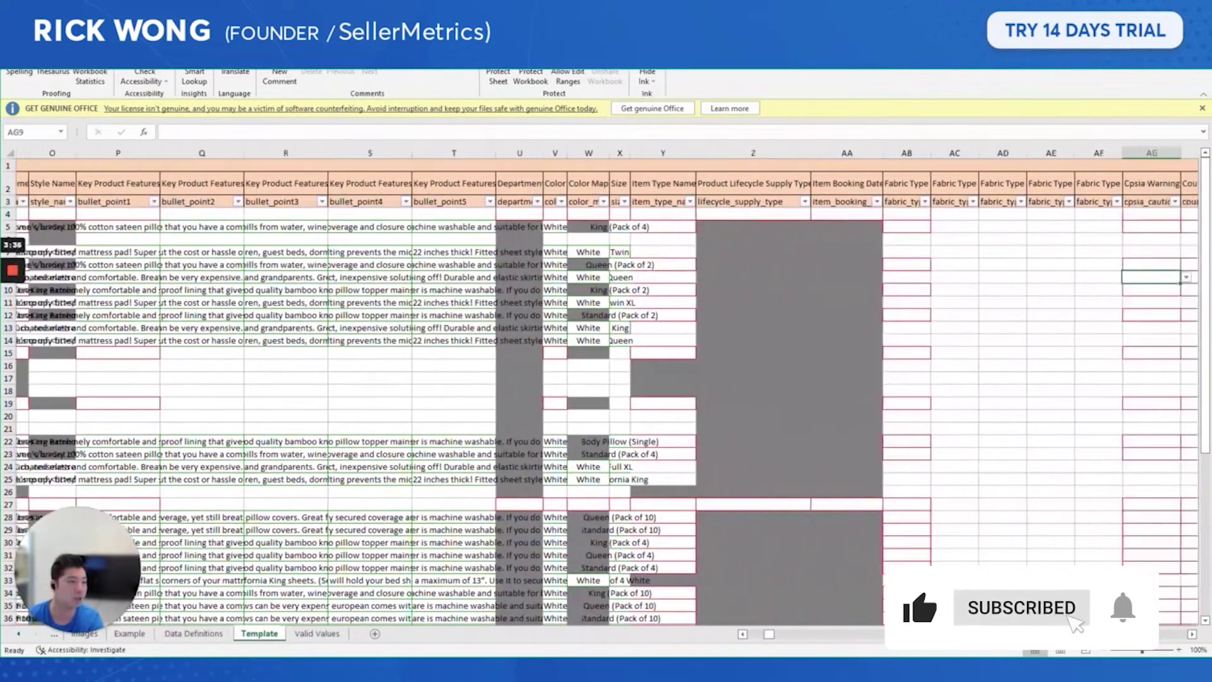
key(Right)
key(Right)
key(Right)
key(Right)
key(Right)
key(Right)
key(Right)
key(Right)
key(Right)
key(Right)
key(Right)
key(Right)
key(Right)
key(Right)
key(Right)
key(Right)
key(Right)
key(Right)
key(Right)
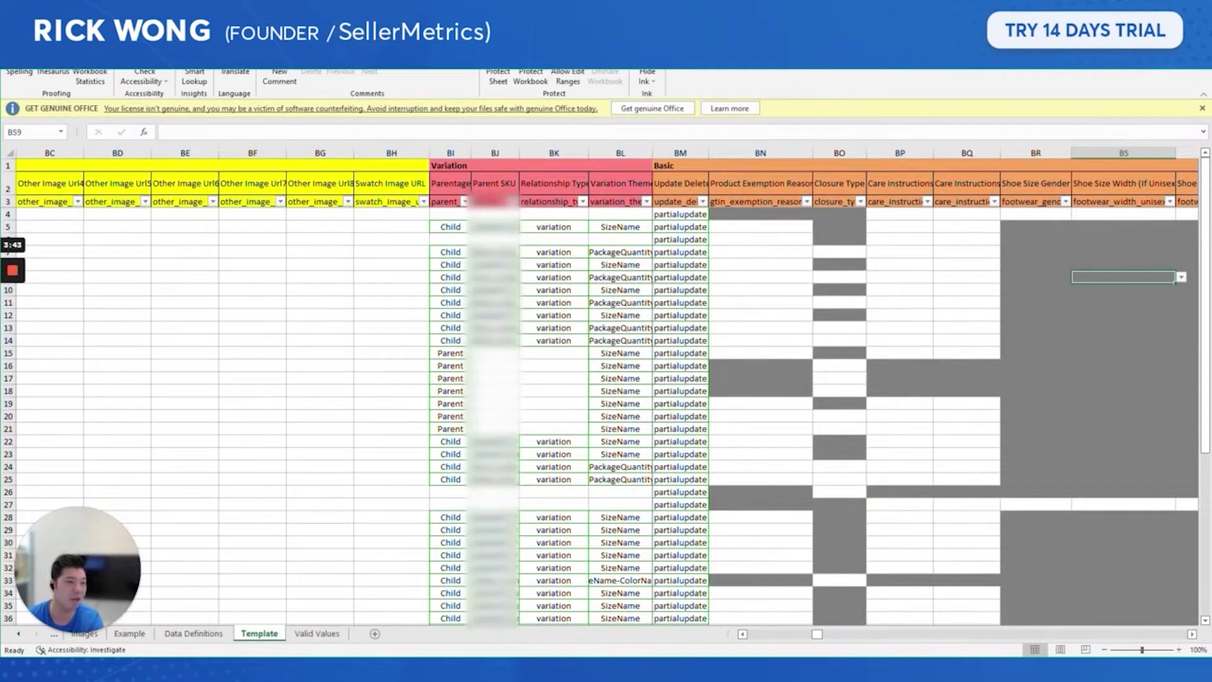
click(514, 202)
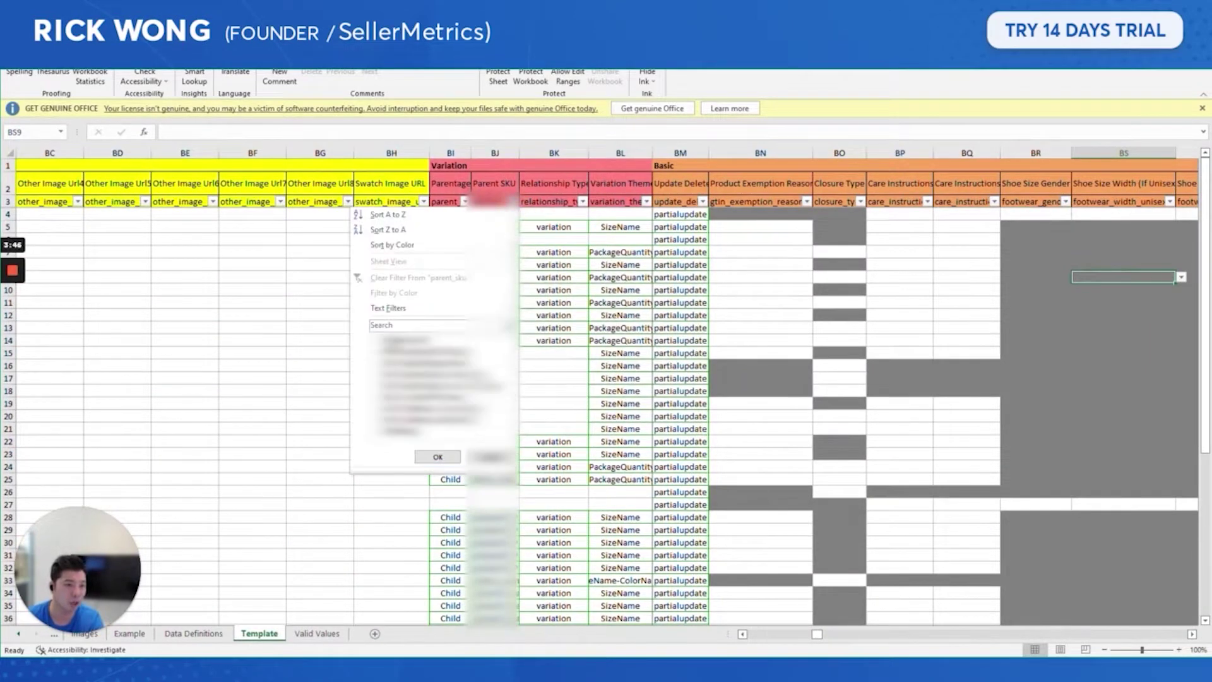
click(387, 341)
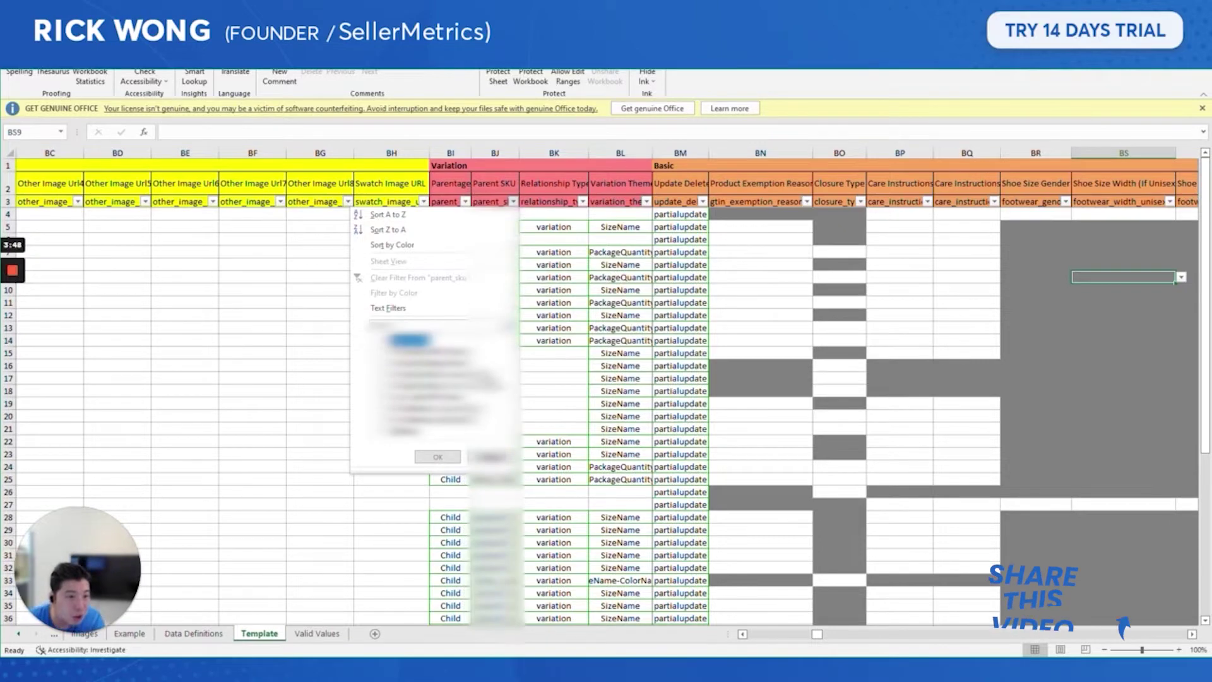
click(591, 328)
Step: Examine the Variation section's columns, including Parentage and Parent SKU, and the parent SKU of the first child listing
drag(452, 153, 494, 152)
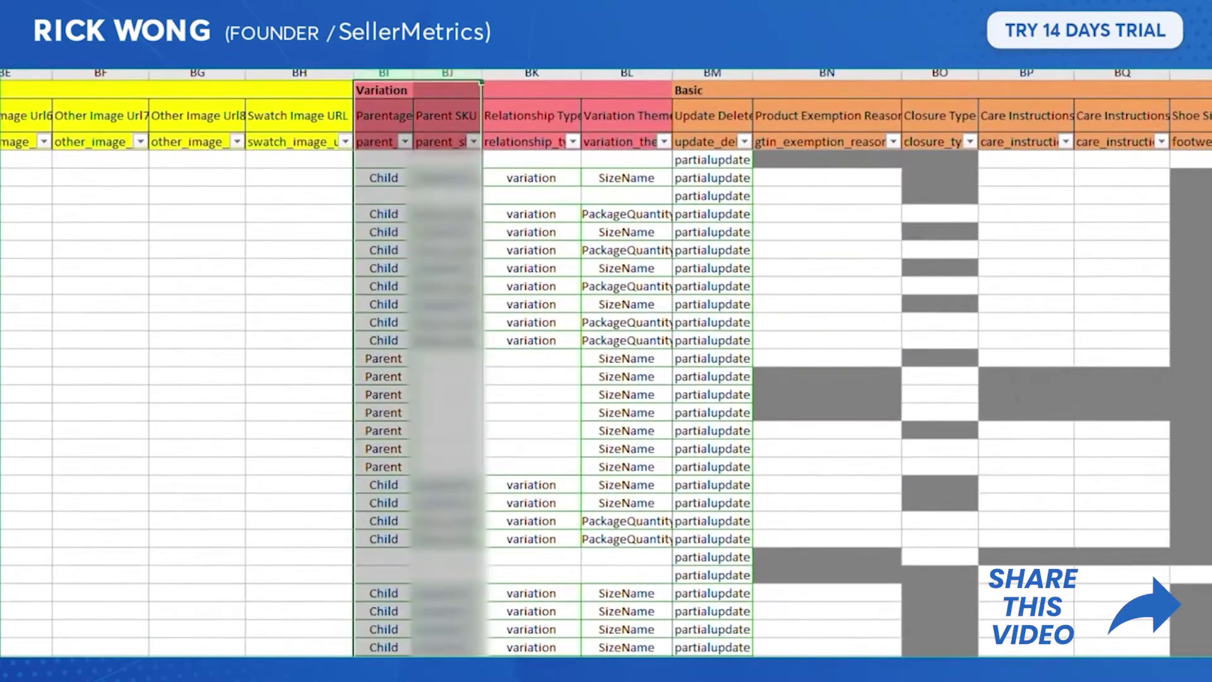
click(402, 93)
drag(403, 92, 629, 120)
click(447, 178)
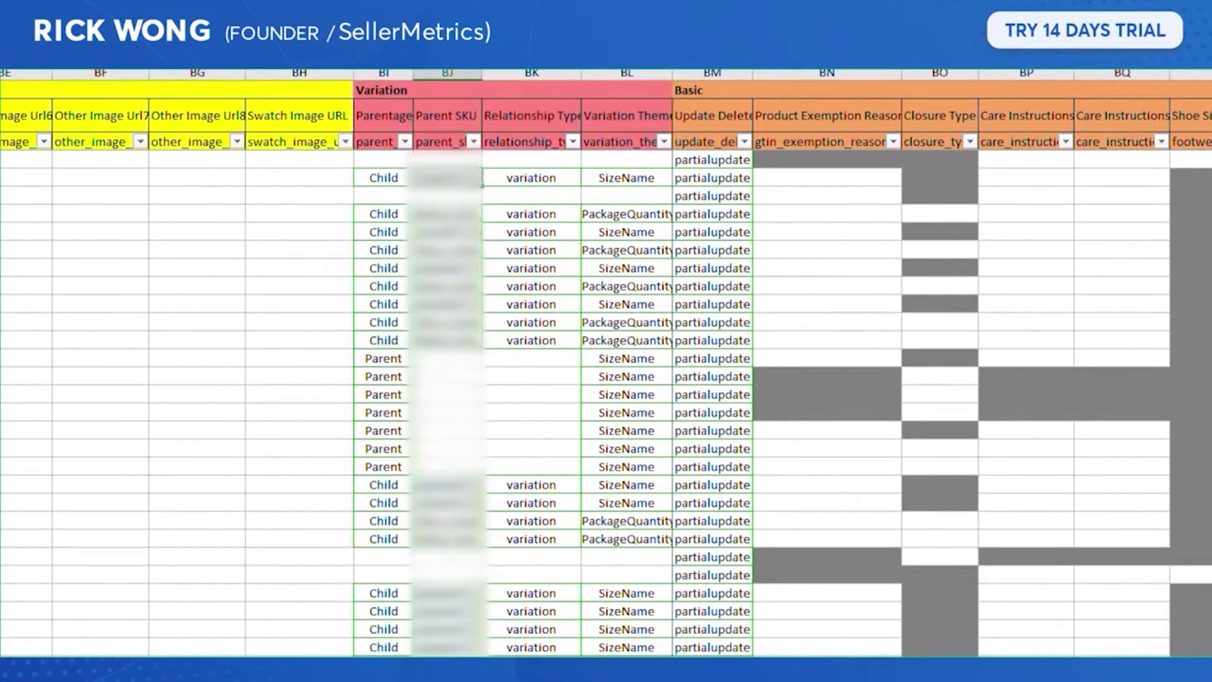
Step: Filter the Parent SKU column to show only the child listings of a single parent SKU
click(473, 142)
click(291, 341)
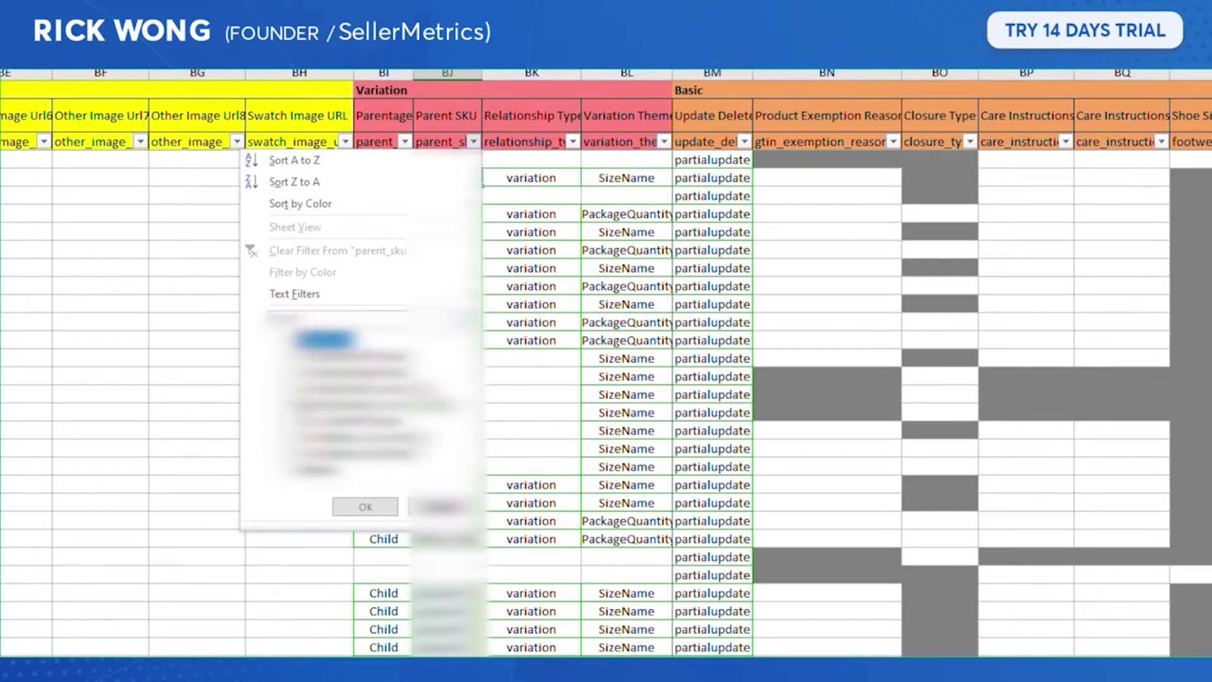
click(291, 374)
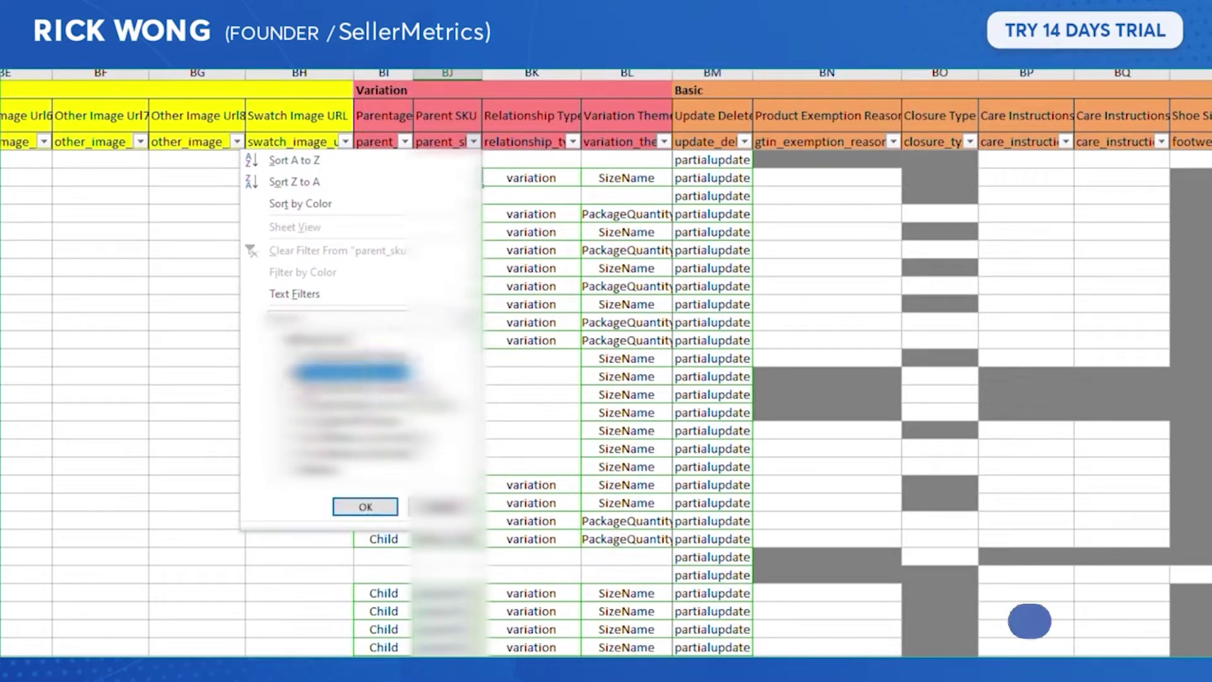
click(383, 506)
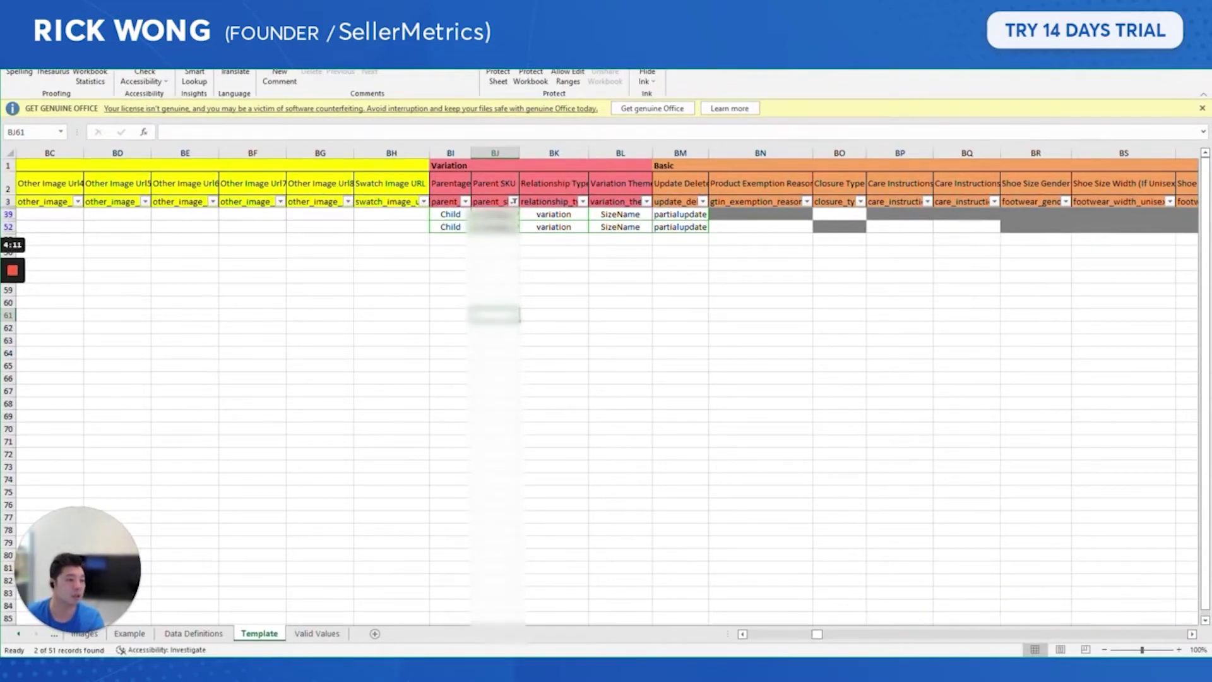
Step: Enter CA_Bed_Bridge_Parent as the Parent SKU of the listing in row 26
mouse_move(820, 634)
mouse_down()
mouse_move(684, 645)
mouse_move(844, 628)
mouse_move(818, 634)
mouse_up()
mouse_move(573, 668)
click(571, 609)
scroll(421, 365, up, 5)
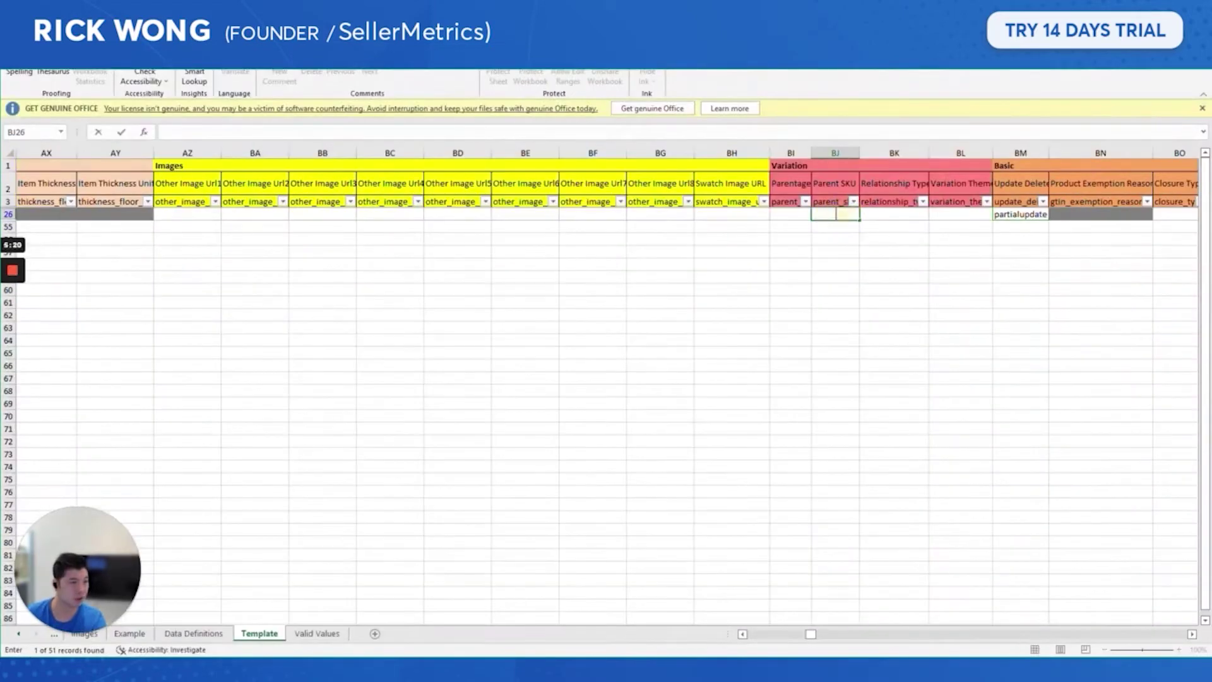
text(EO-9YW3-5B9J)
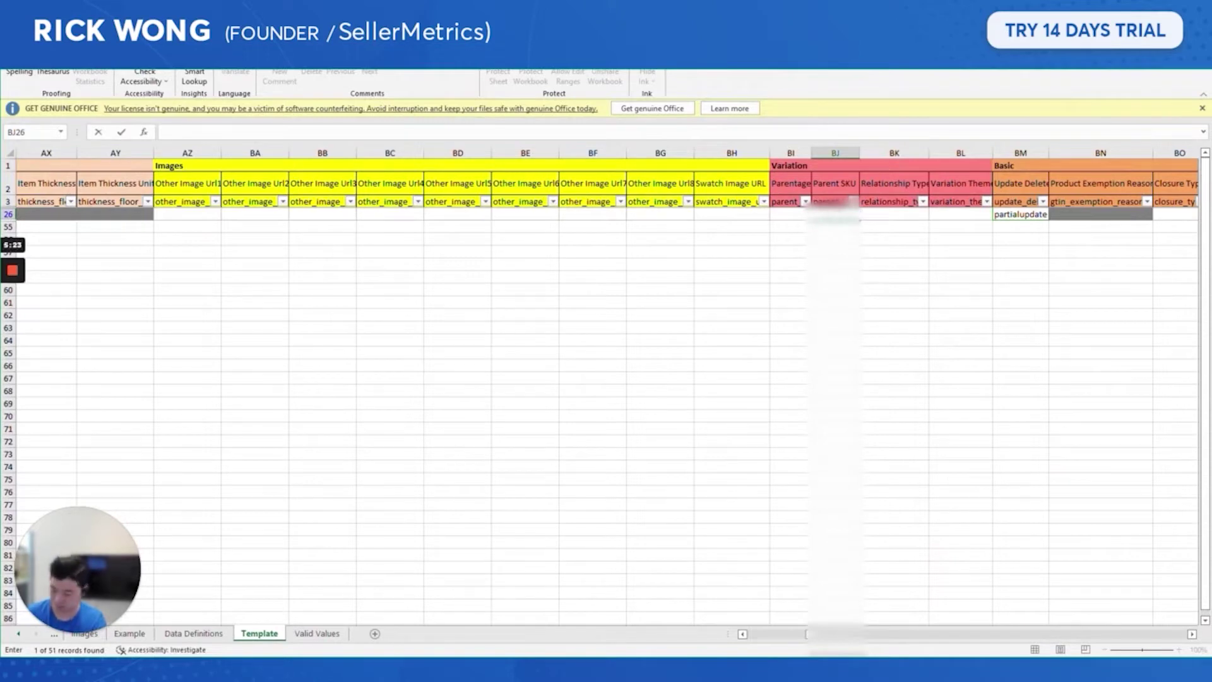
key(super+v)
click(901, 275)
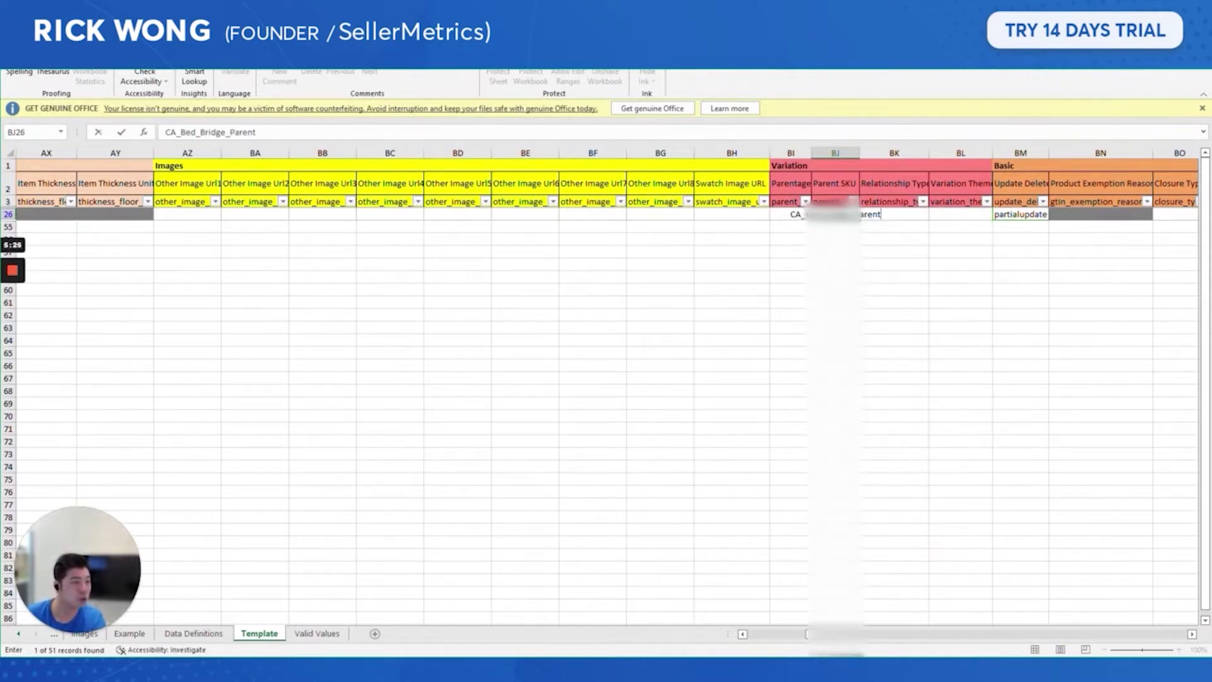
click(806, 275)
click(835, 202)
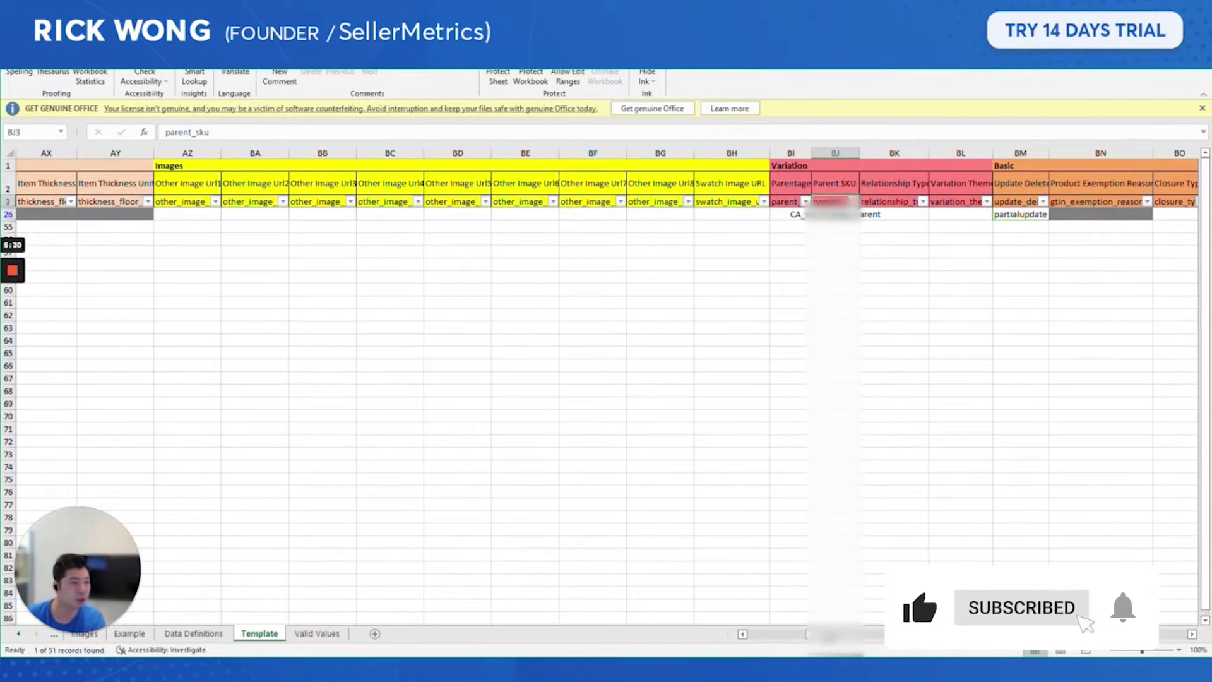
Step: Clear the Seller SKU column's filter to show all listings and return to the Variation section
drag(815, 633, 531, 605)
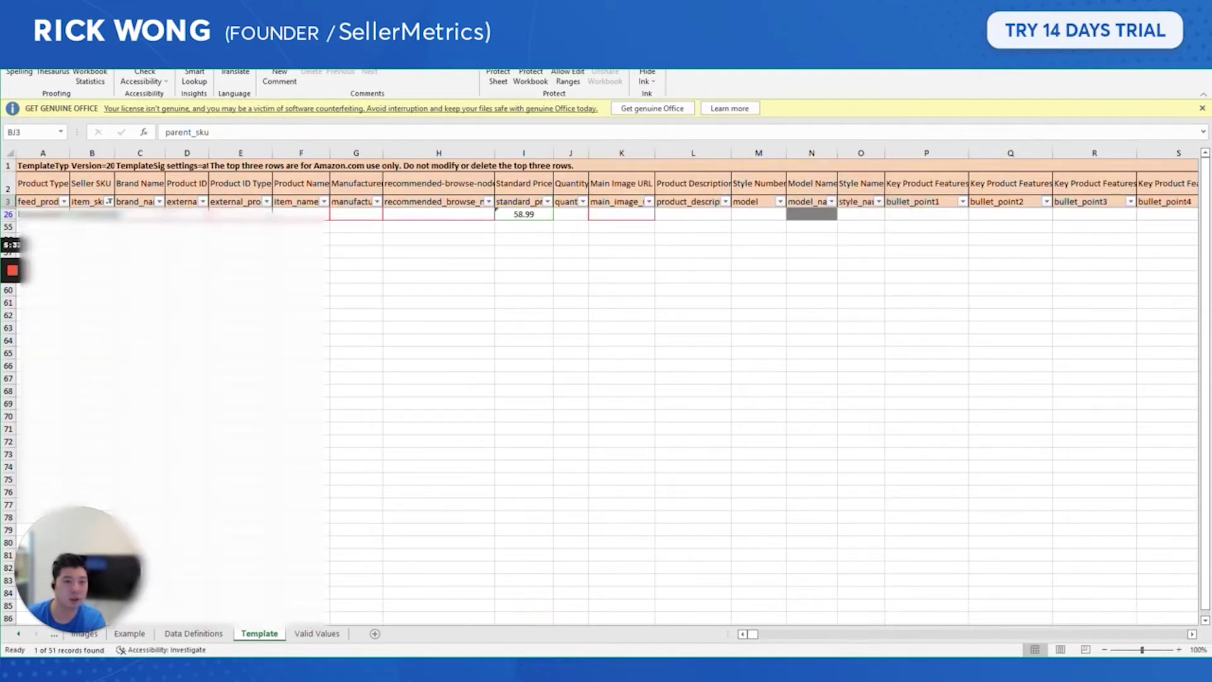
click(109, 201)
click(38, 340)
click(91, 455)
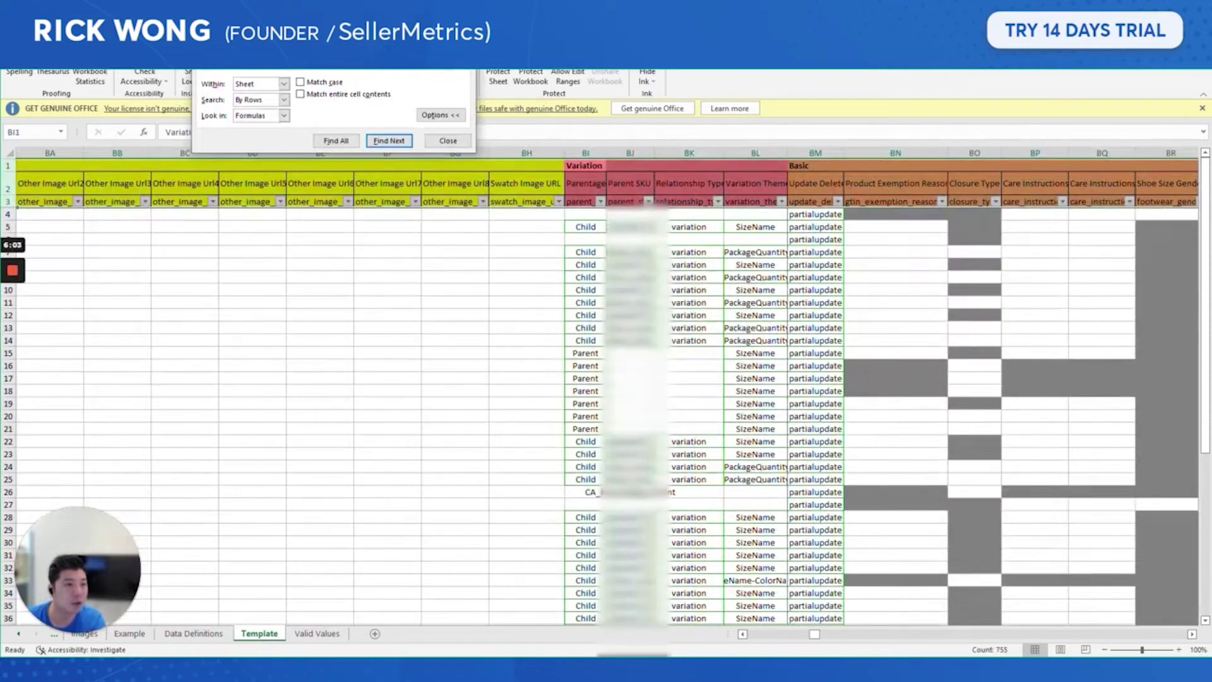
key(Escape)
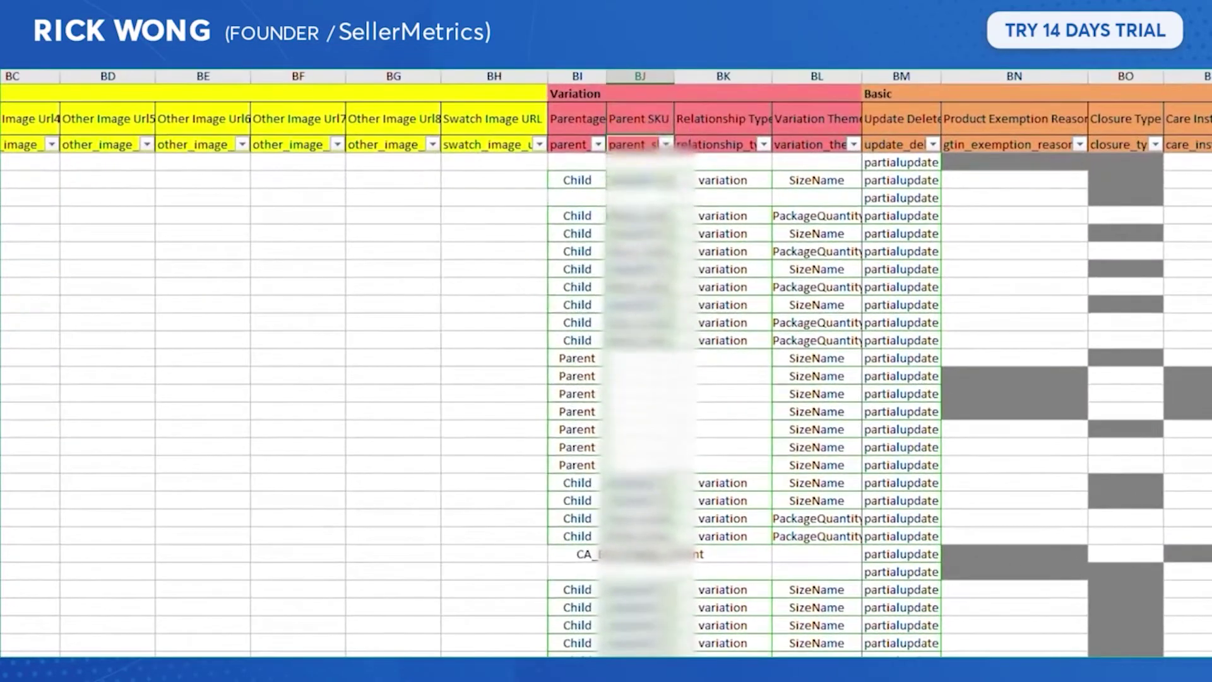
Step: Filter the Parent SKU column to show only the listings under CA_Bed_Bridge_Parent
click(666, 145)
click(600, 319)
click(484, 339)
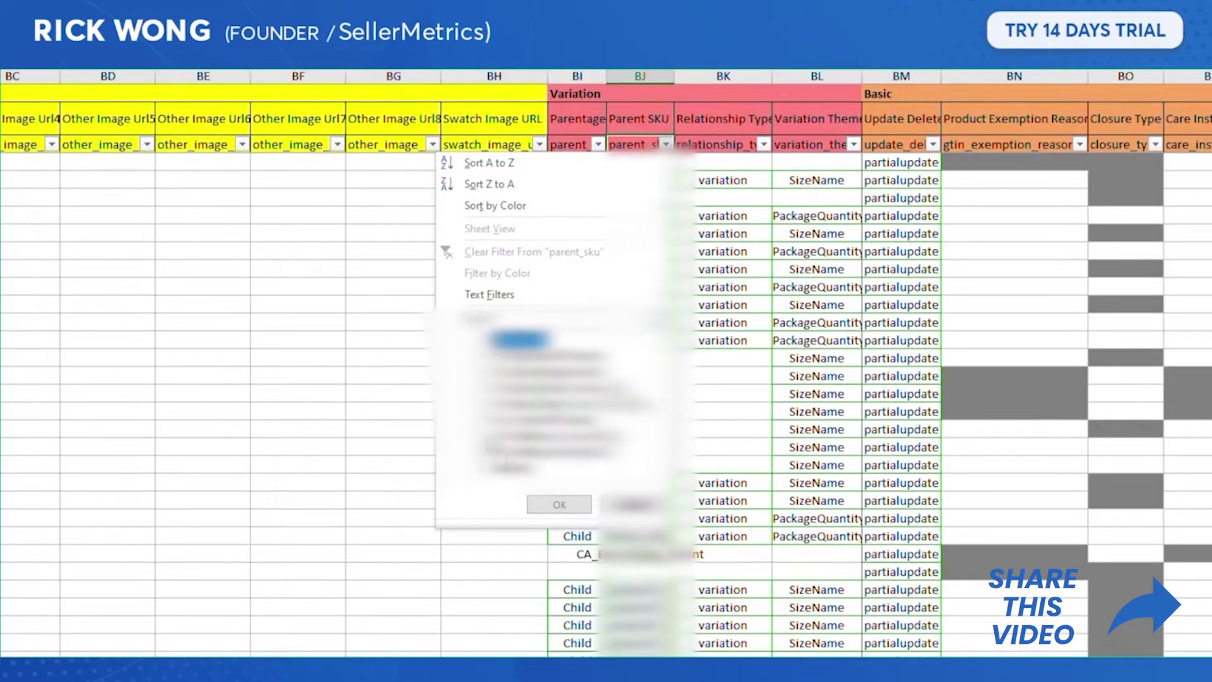
click(492, 372)
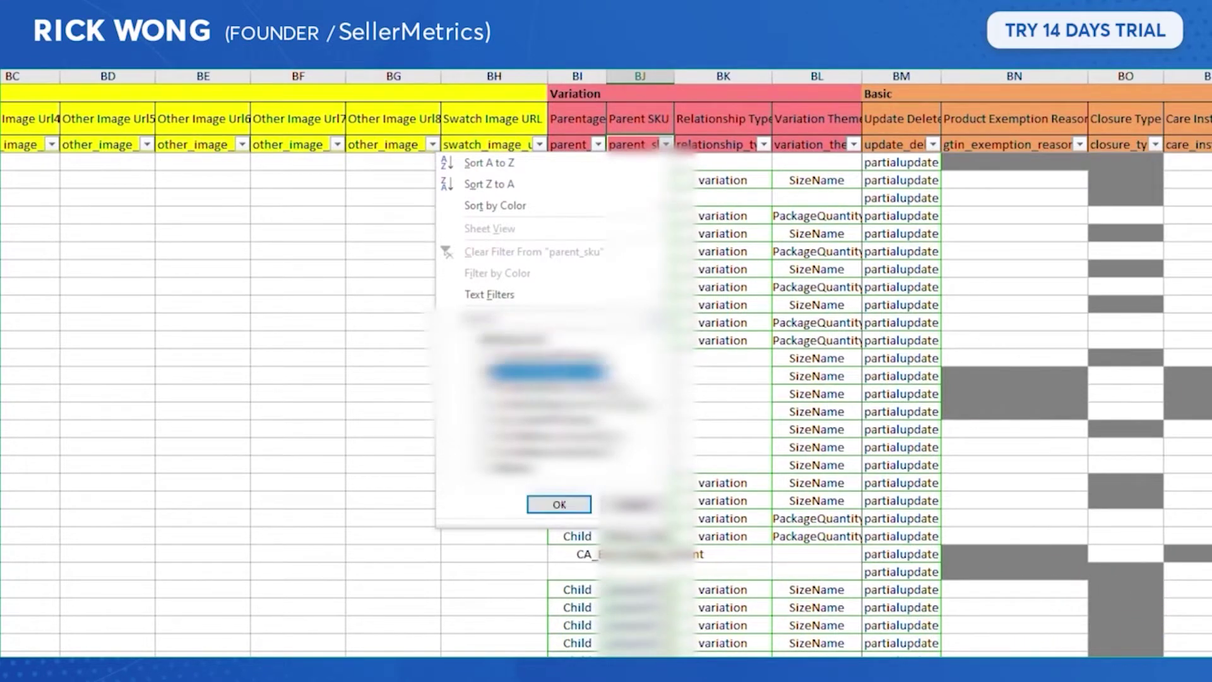
click(560, 505)
click(782, 210)
click(624, 159)
Step: Copy the parentage Child, relationship type variation and variation theme SizeName from the existing child listing into row 26
click(576, 179)
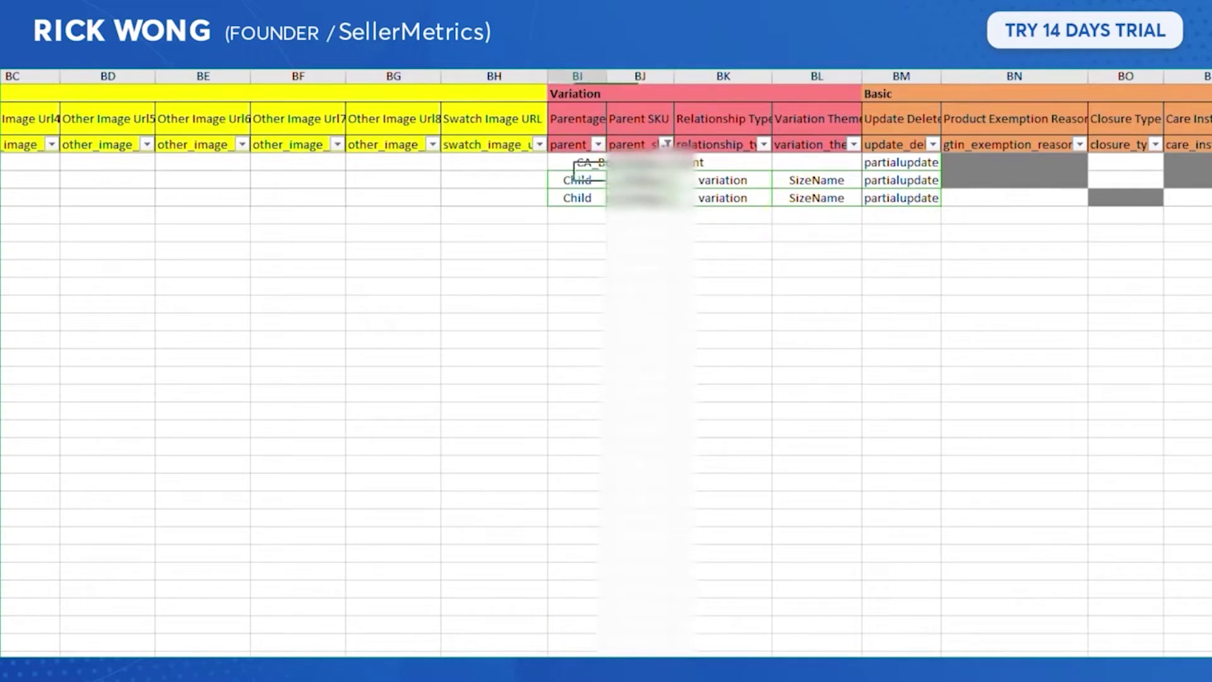
key(ctrl+c)
click(568, 163)
key(ctrl+v)
click(723, 180)
key(ctrl+c)
click(723, 162)
key(ctrl+v)
click(835, 184)
key(ctrl+c)
click(817, 163)
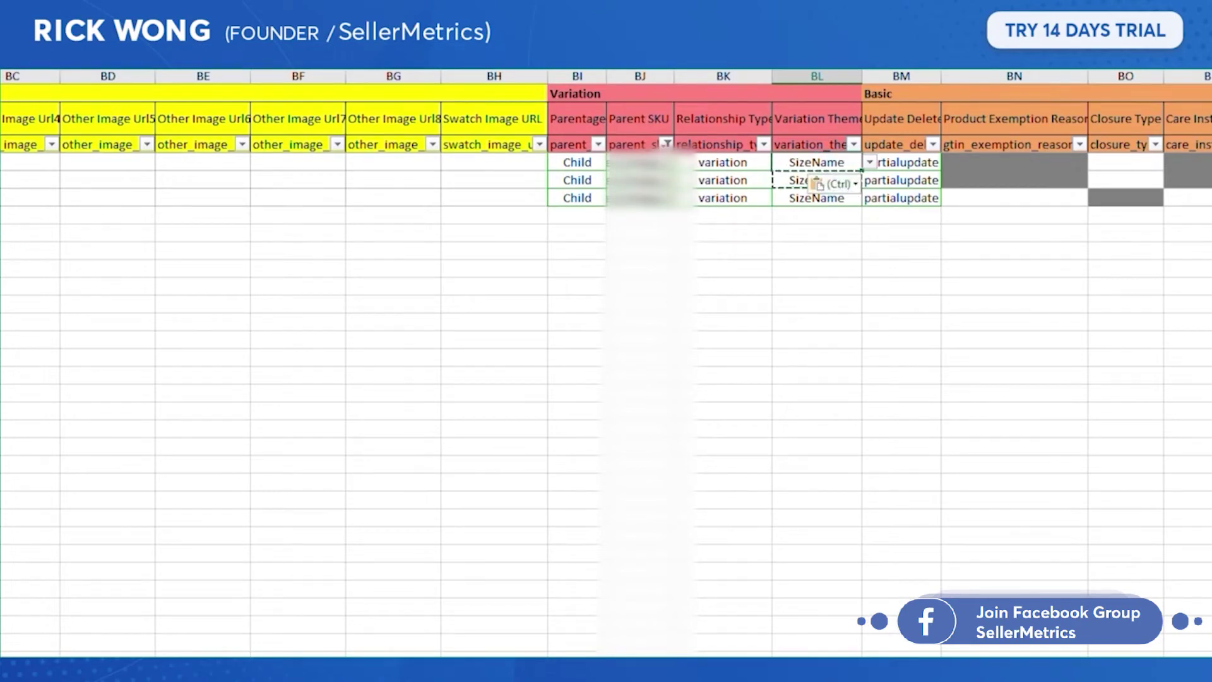
Step: Switch to the Amazon product page in the browser and examine the bed bridge's size variation options
click(556, 634)
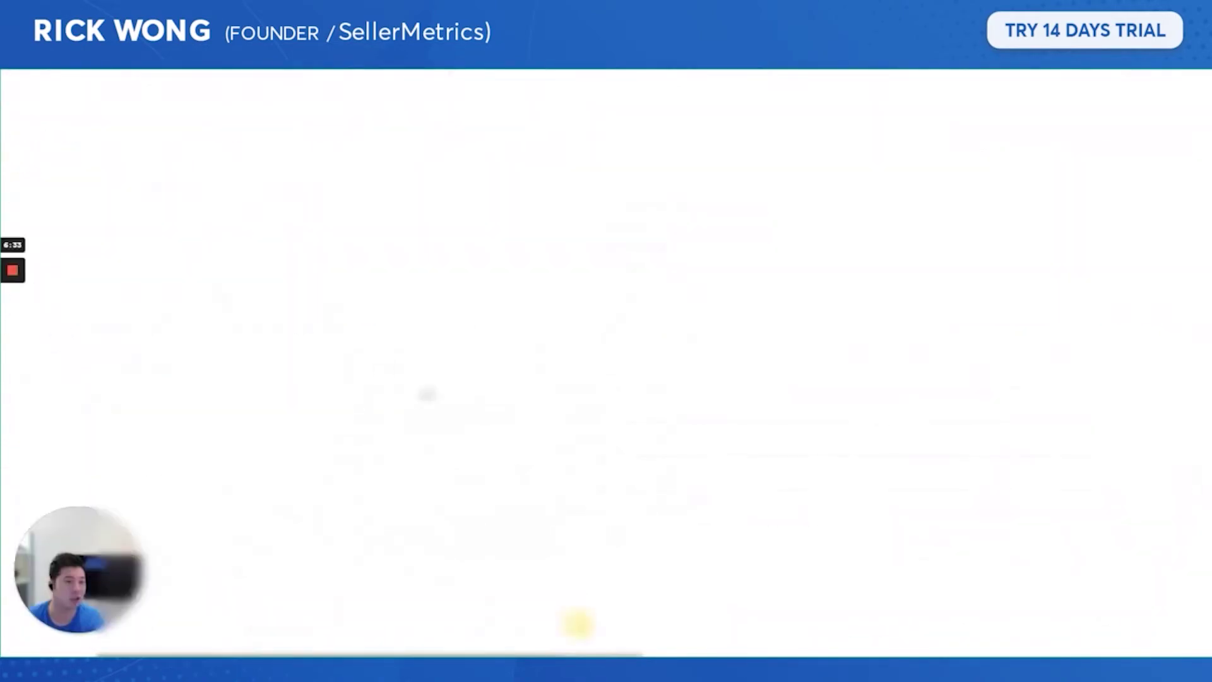
scroll(366, 414, down, 3)
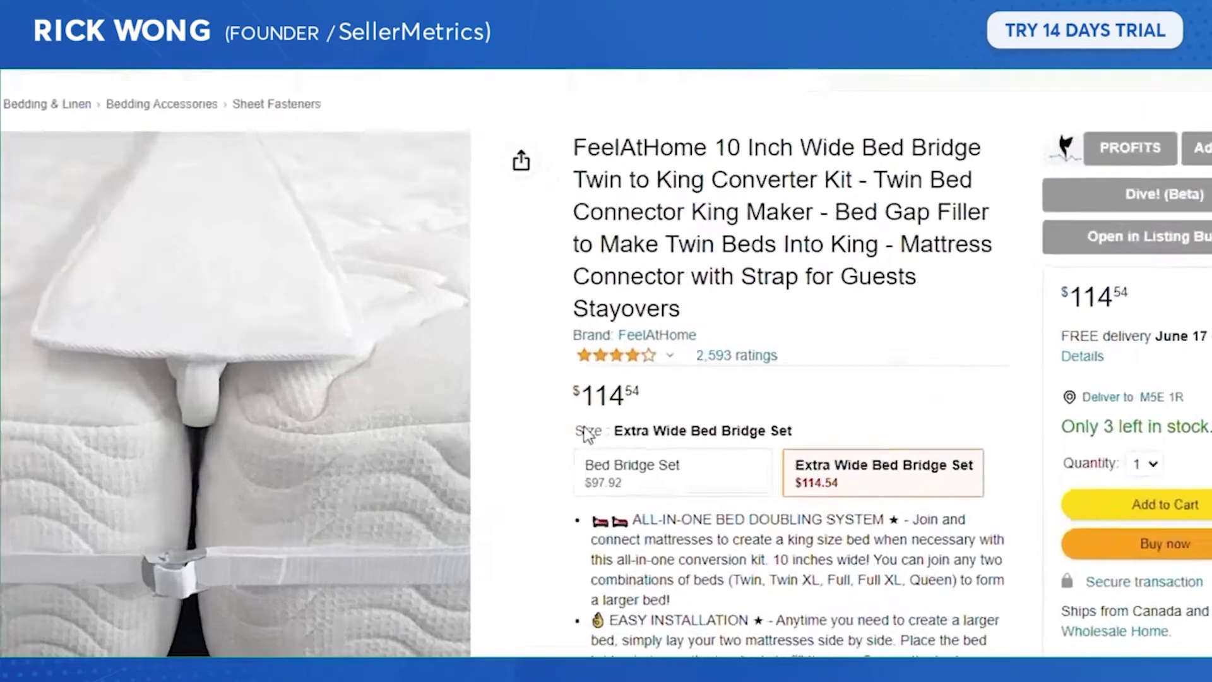
mouse_move(621, 398)
mouse_down()
mouse_move(640, 399)
mouse_move(625, 399)
mouse_up()
drag(549, 478, 500, 492)
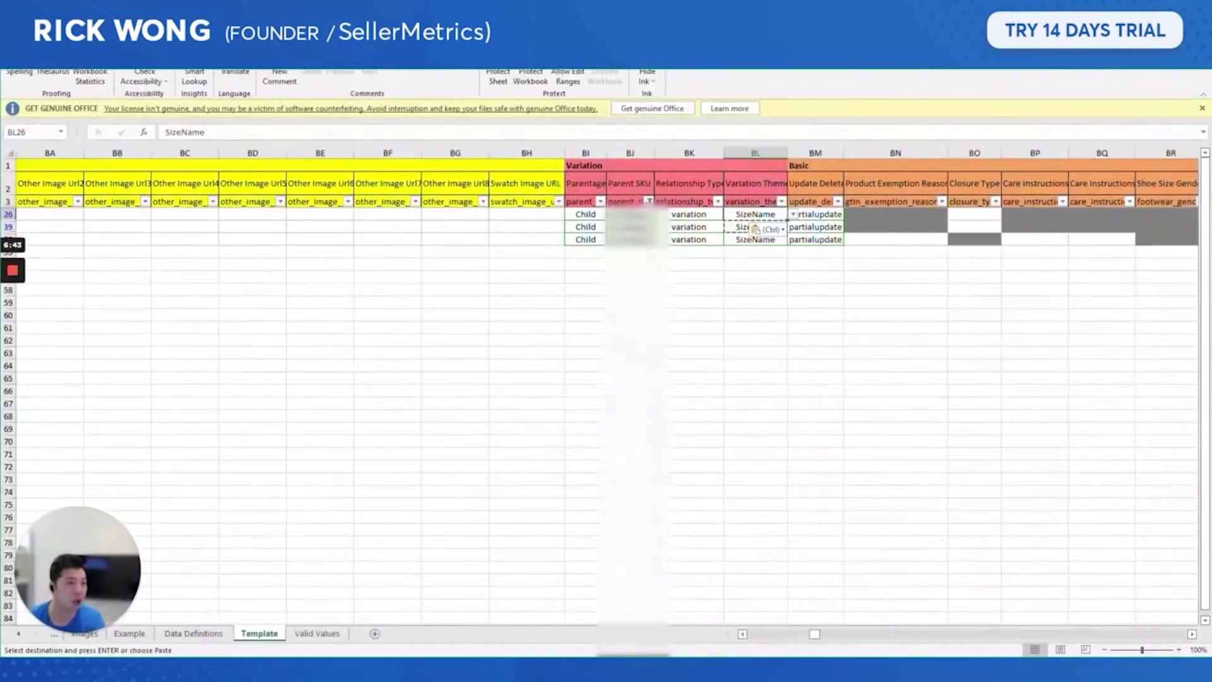
Step: Back in the Excel Template sheet, search header row 3 for the column that holds the size names
click(737, 201)
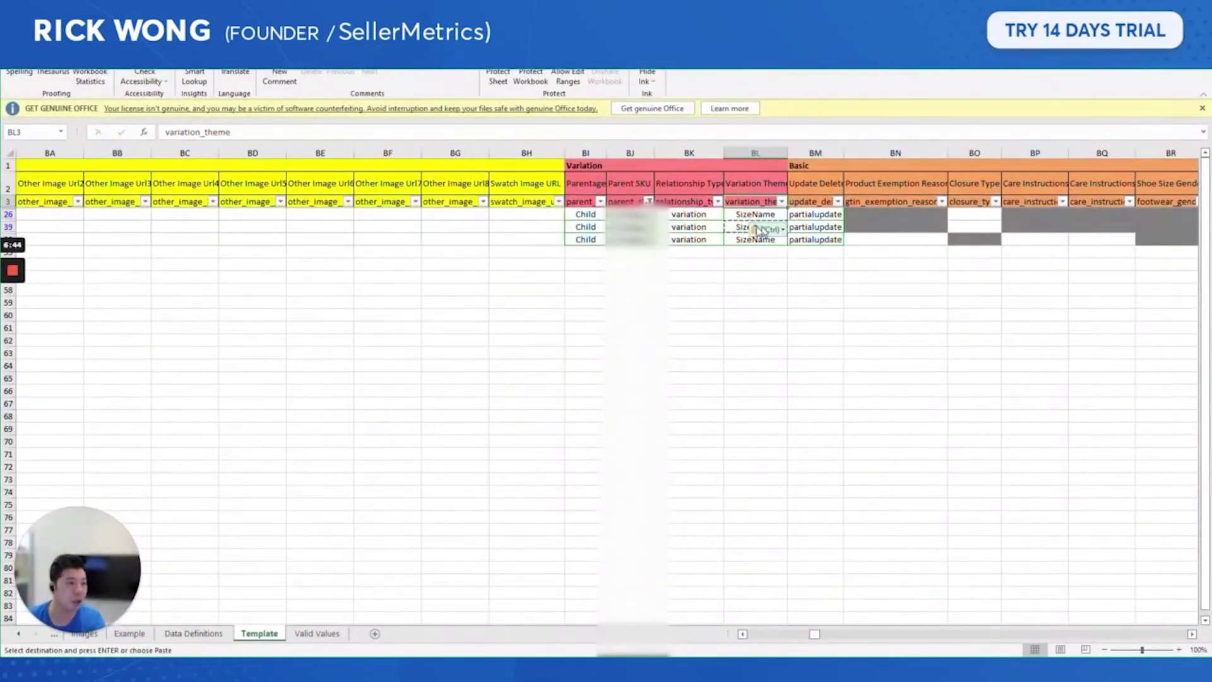
key(Down)
double_click(185, 132)
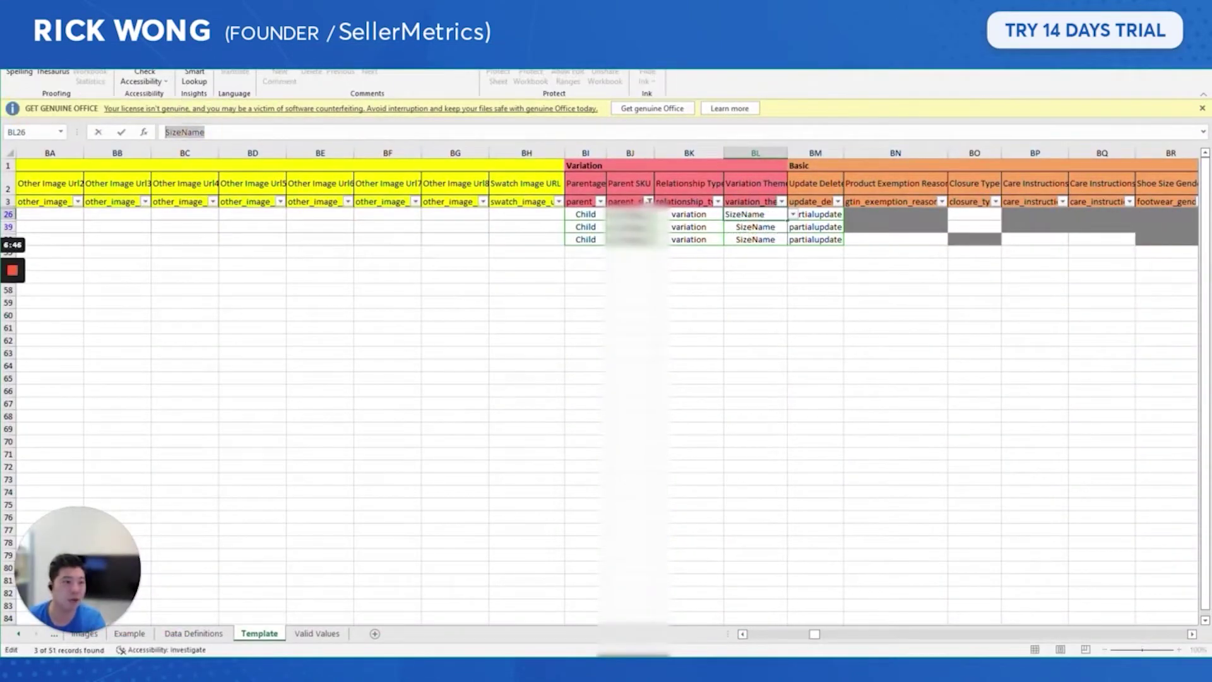
click(8, 202)
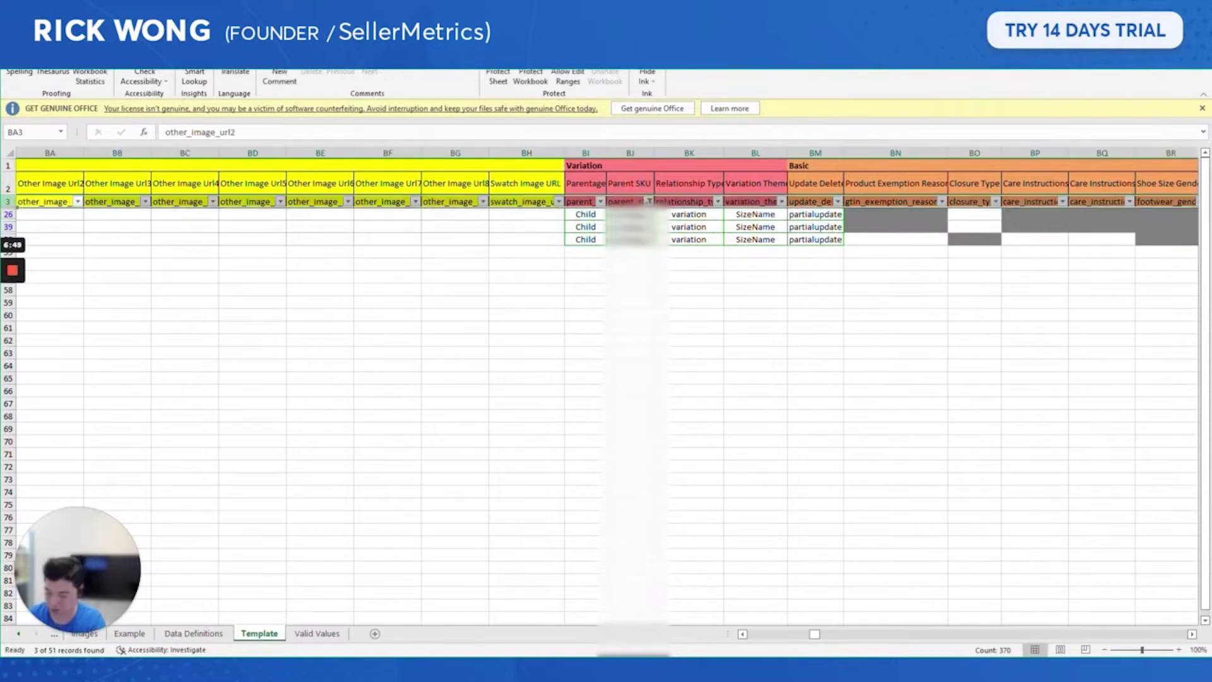
key(ctrl+f)
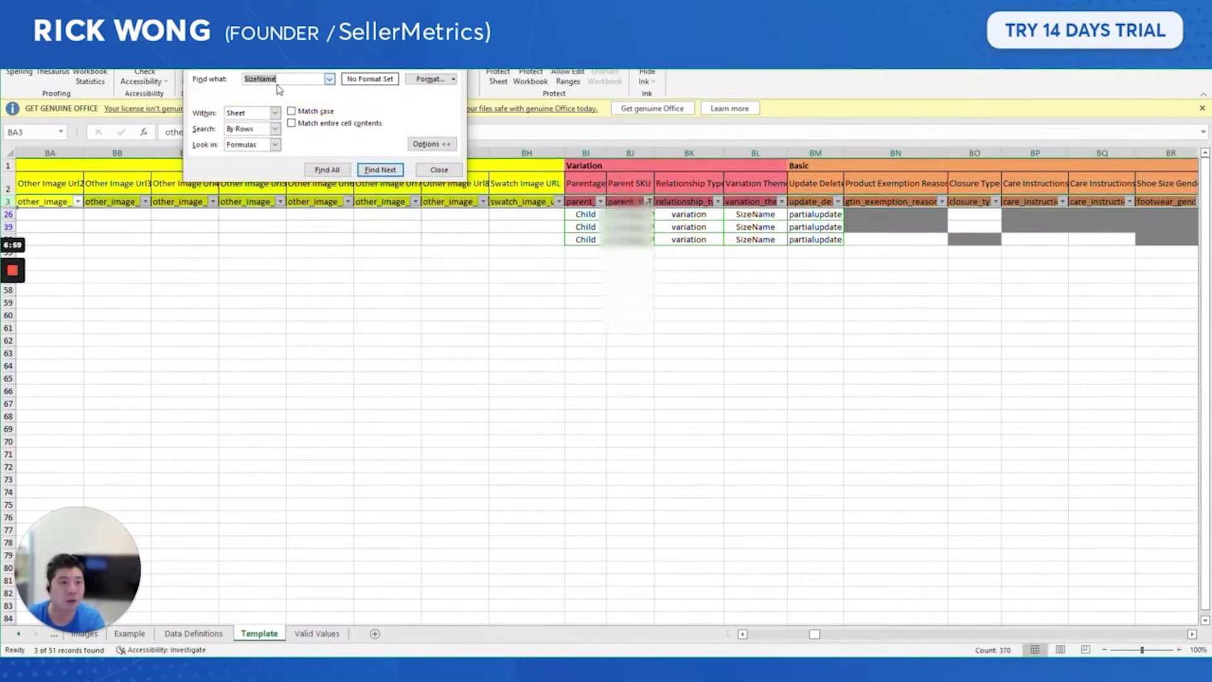
click(380, 169)
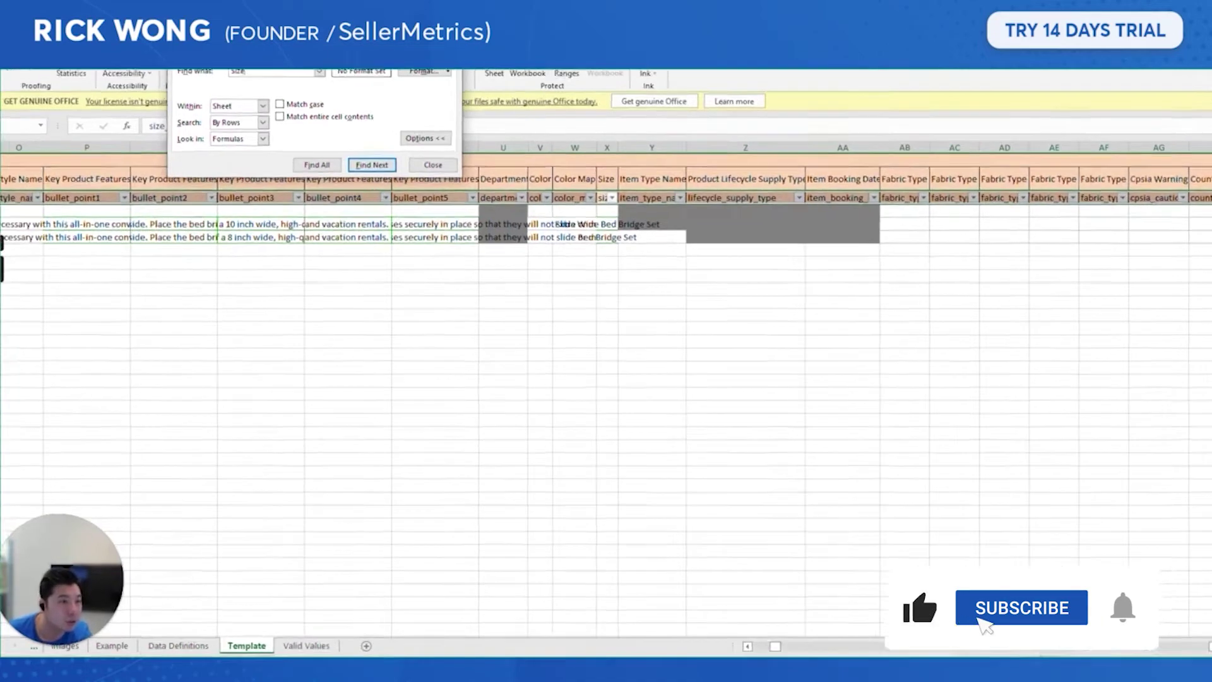
Step: Widen the Size column to fit its full names and close the search dialog
drag(618, 153, 704, 154)
click(650, 226)
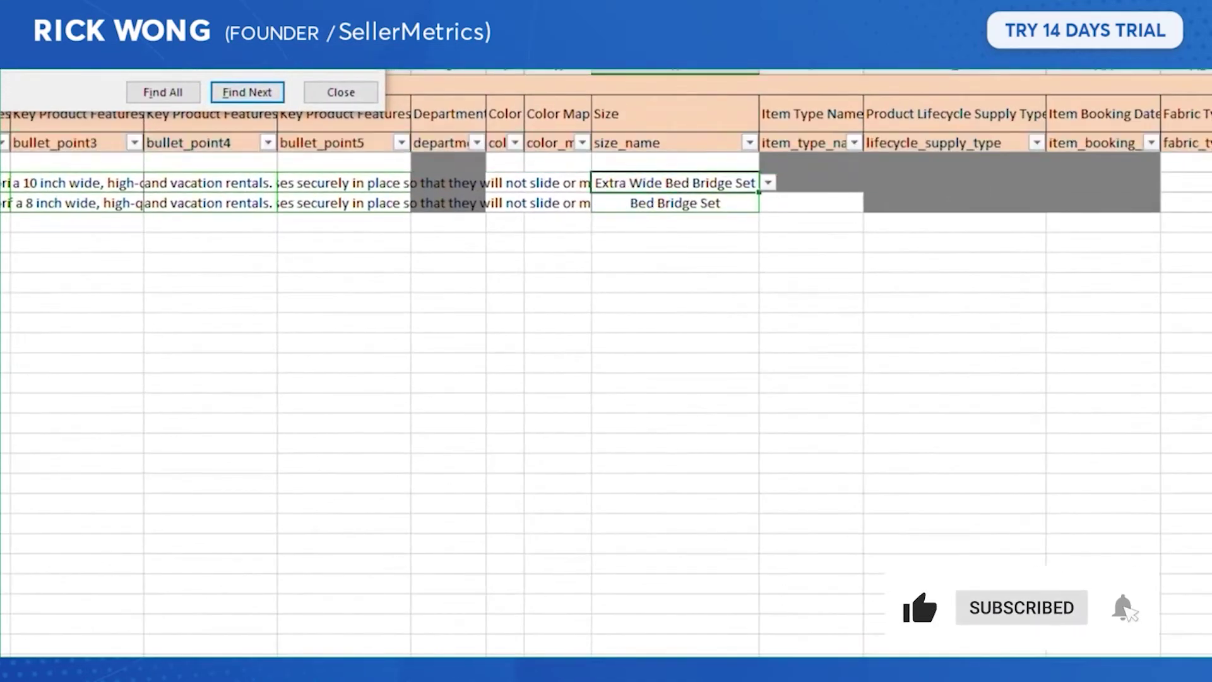
click(341, 93)
click(719, 223)
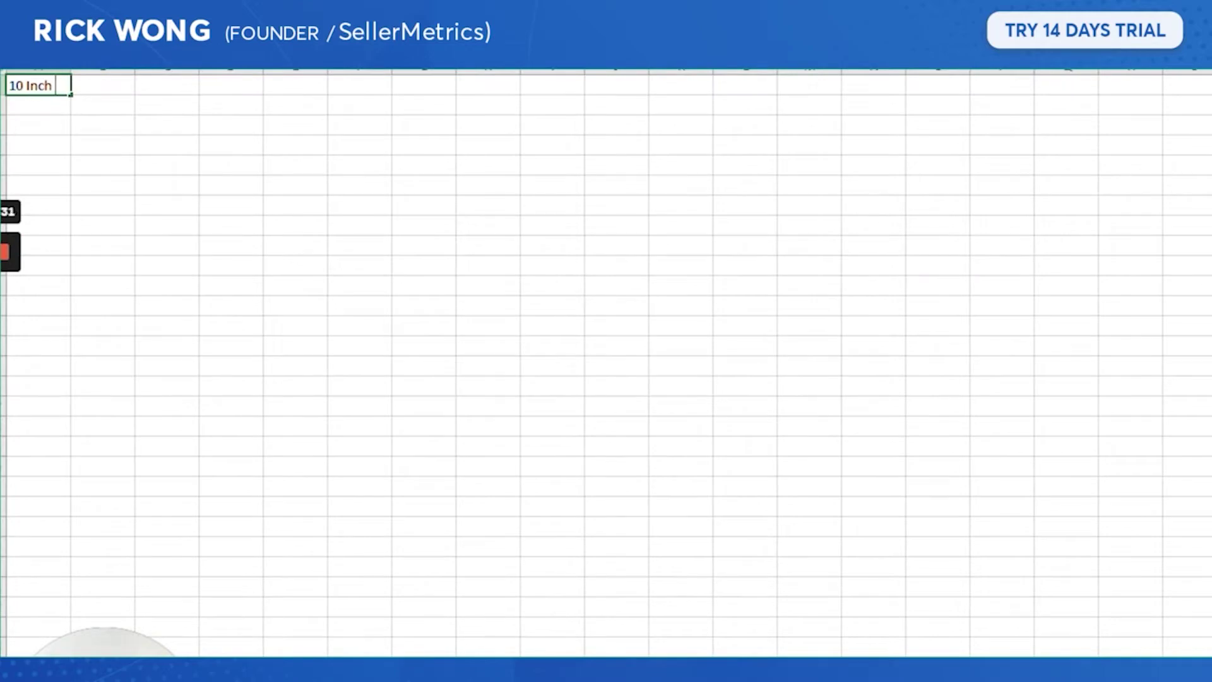
Step: List the size names 10 Inch Classic, 8 Inch Classic and 12 Inch Classic Plus in cells A1 to A3 of Sheet1
text(Inch Classi)
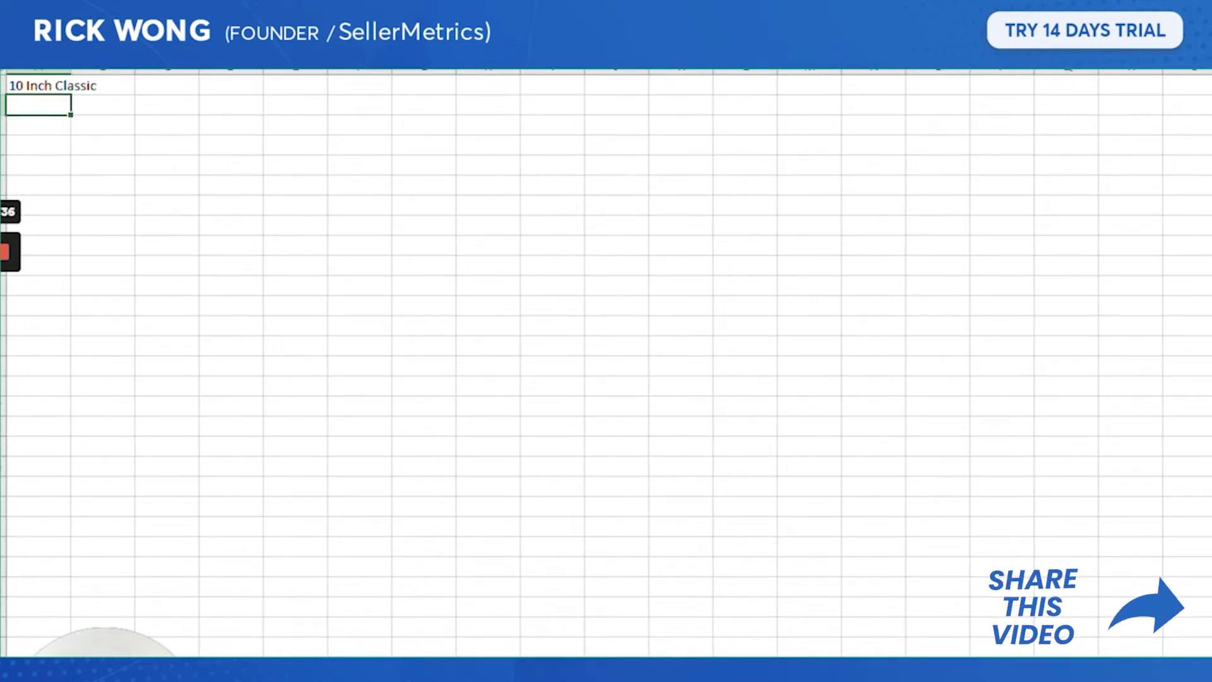
key(Up)
key(ctrl+c)
key(Down)
key(ctrl+v)
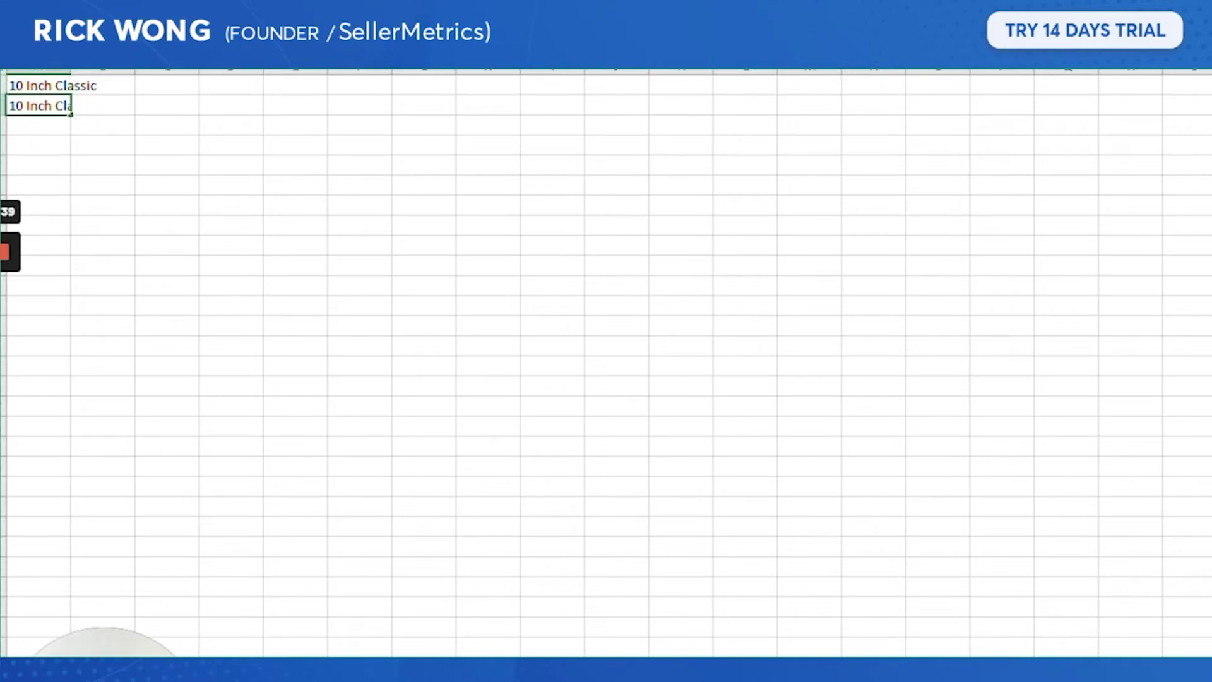
drag(103, 125, 102, 145)
click(39, 106)
click(70, 126)
key(ctrl+v)
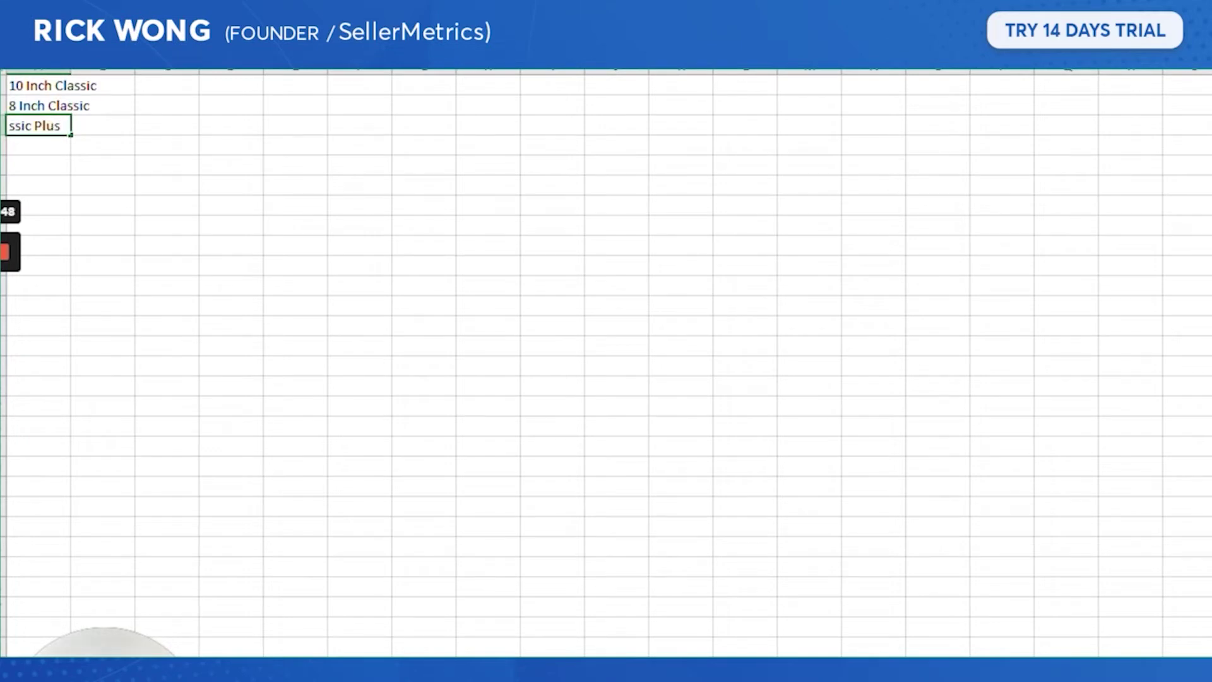
key(Return)
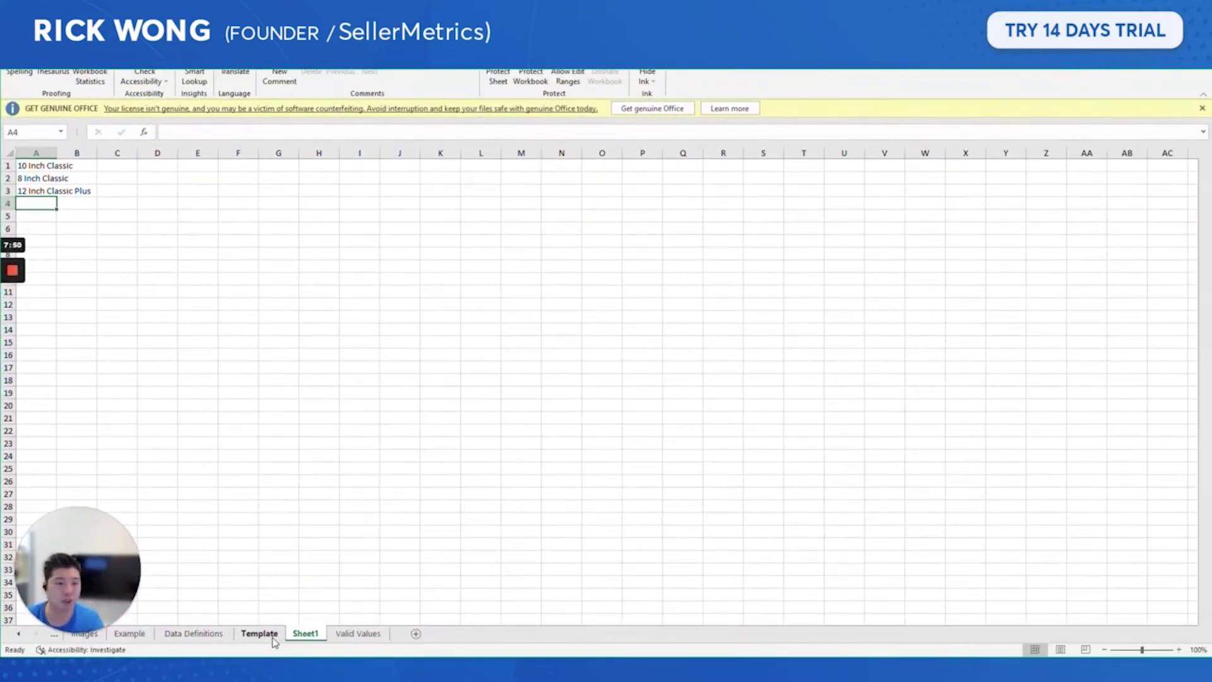
Step: Copy 12 Inch Classic Plus from Sheet1 into the Size cell of row 26 on the Template sheet
click(272, 637)
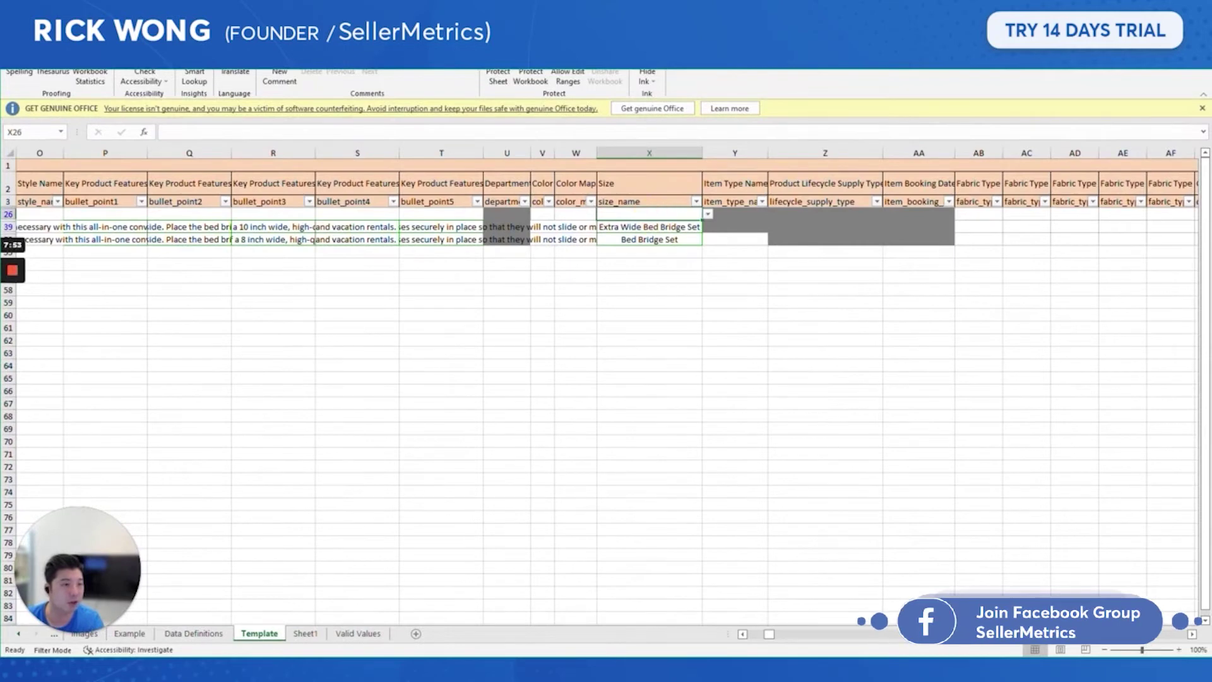
click(306, 637)
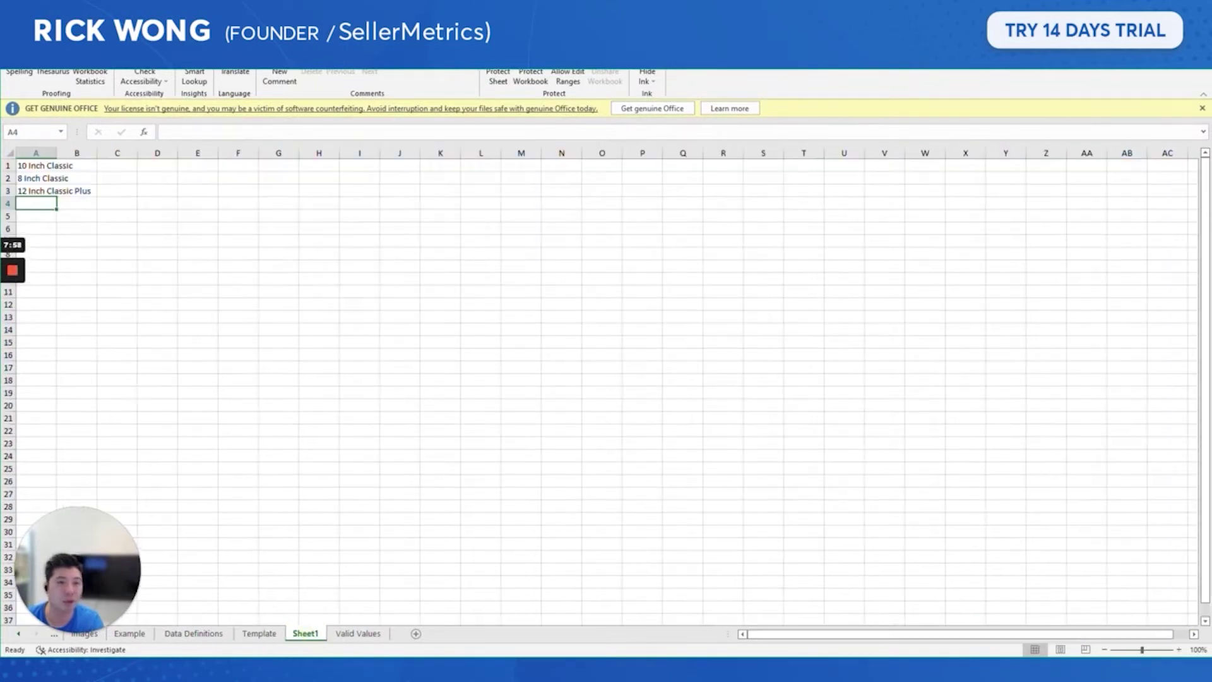
key(ctrl+c)
click(259, 634)
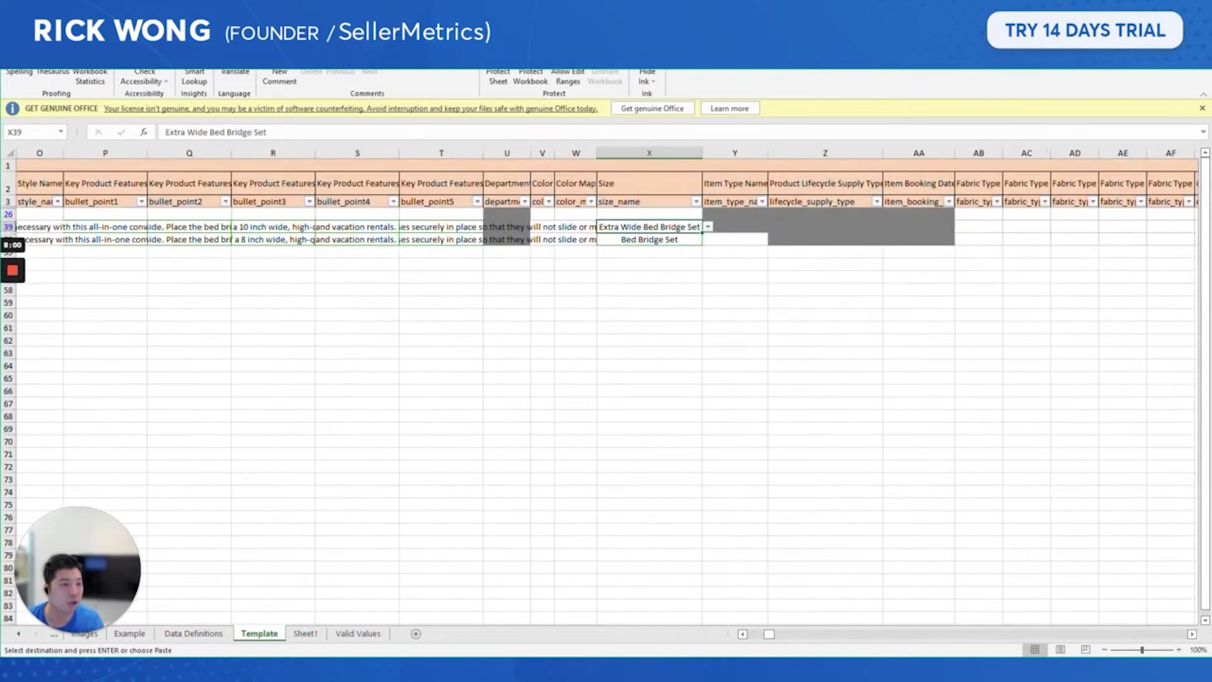
click(685, 214)
right_click(685, 214)
click(728, 273)
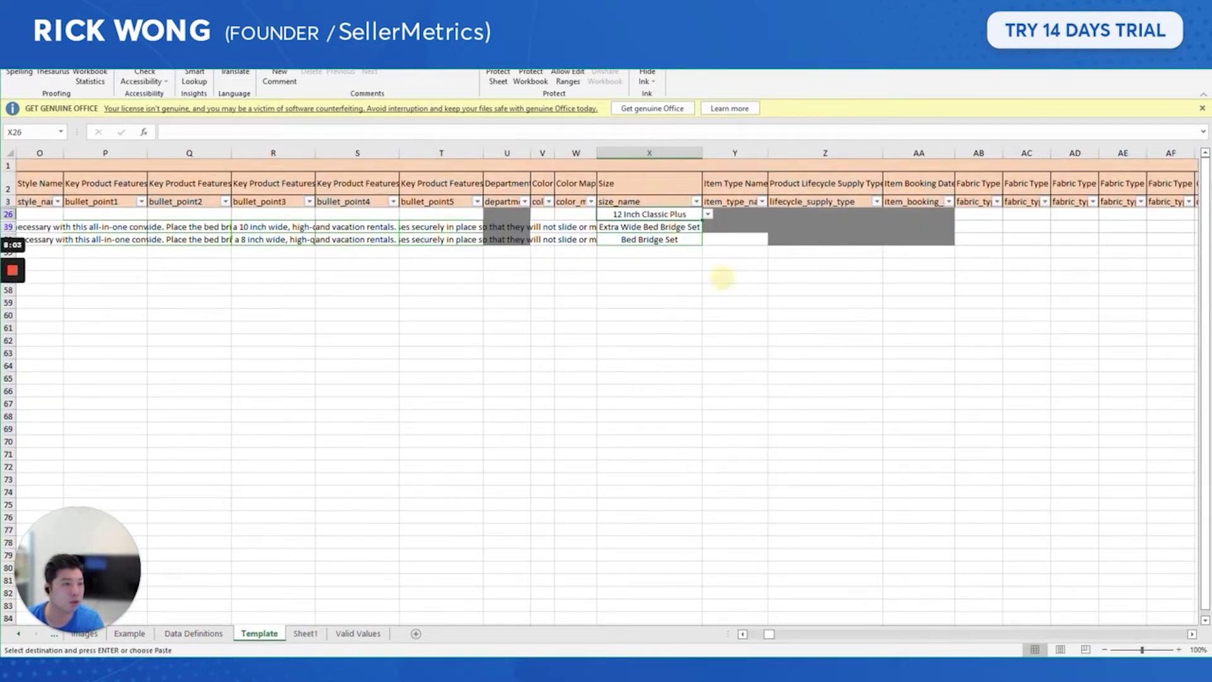
Step: Replace the size name in row 52 of the Template sheet with 8 Inch Classic, copied from Sheet1
click(305, 633)
click(55, 179)
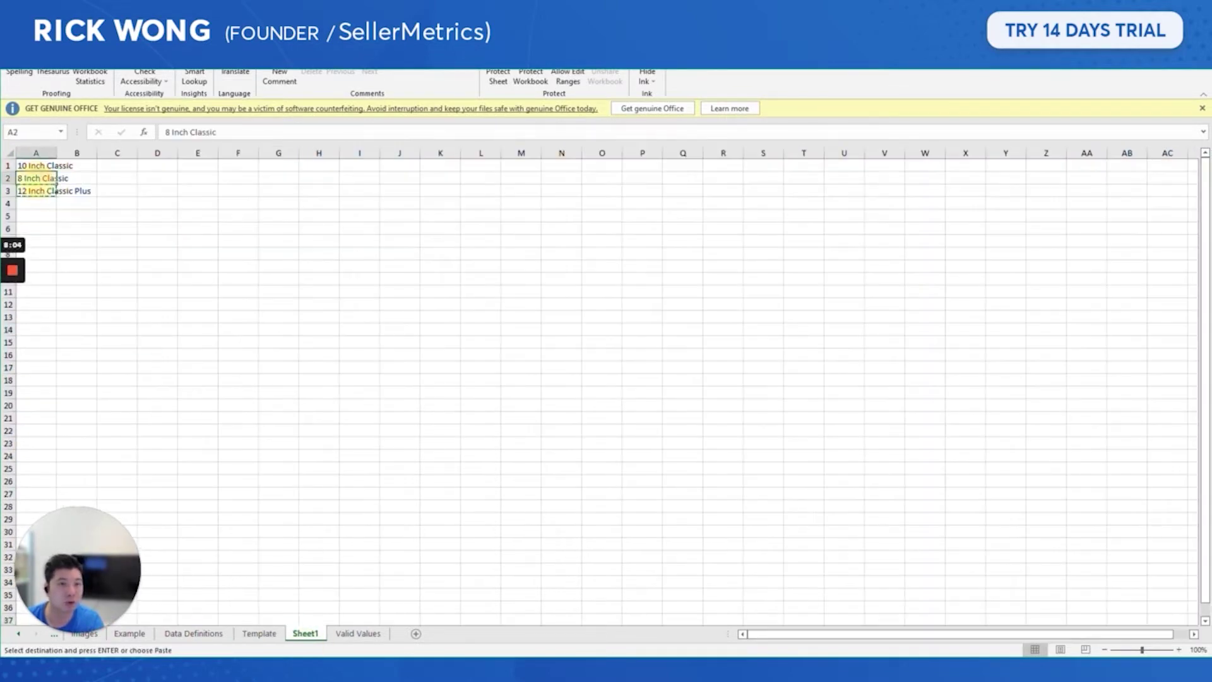
click(259, 638)
right_click(698, 239)
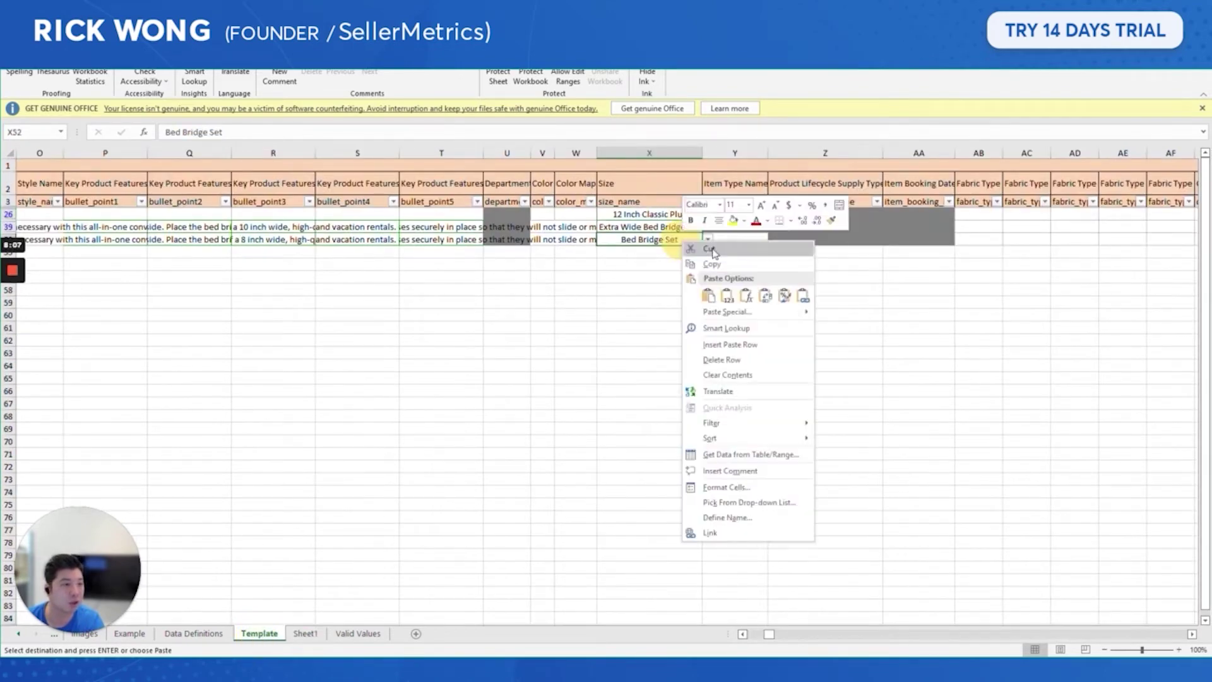
click(714, 294)
Step: Replace the size name in row 39 of the Template sheet with 10 Inch Classic, copied from Sheet1
click(305, 633)
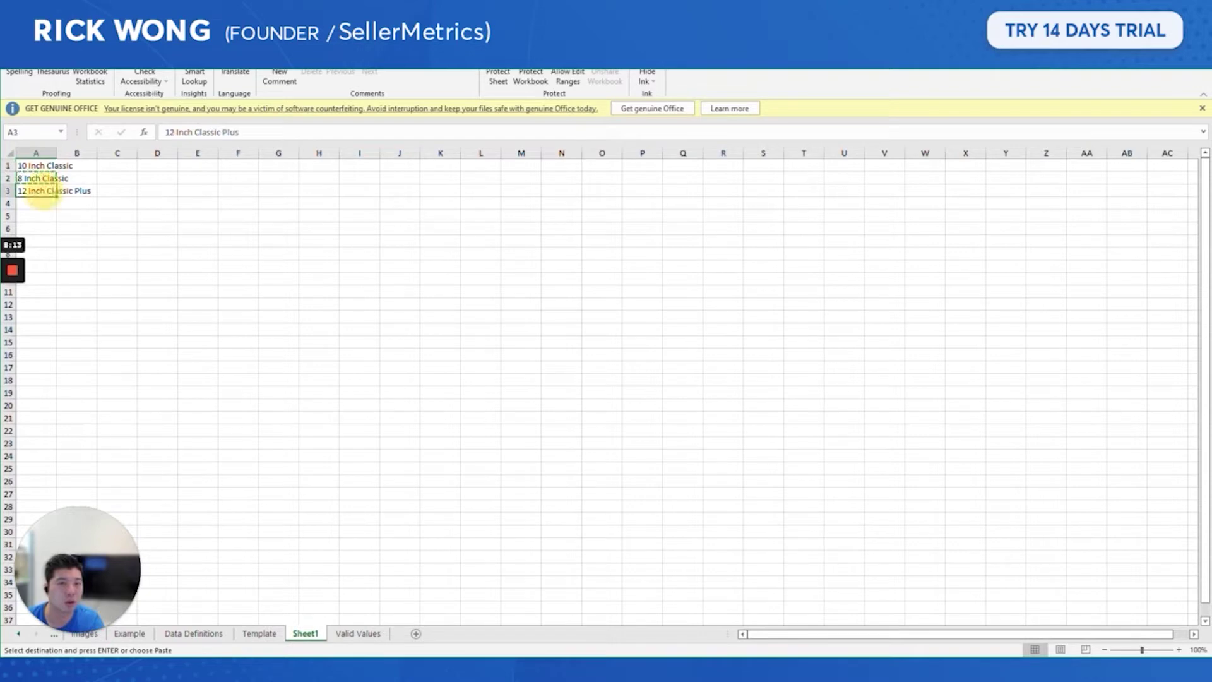
click(274, 639)
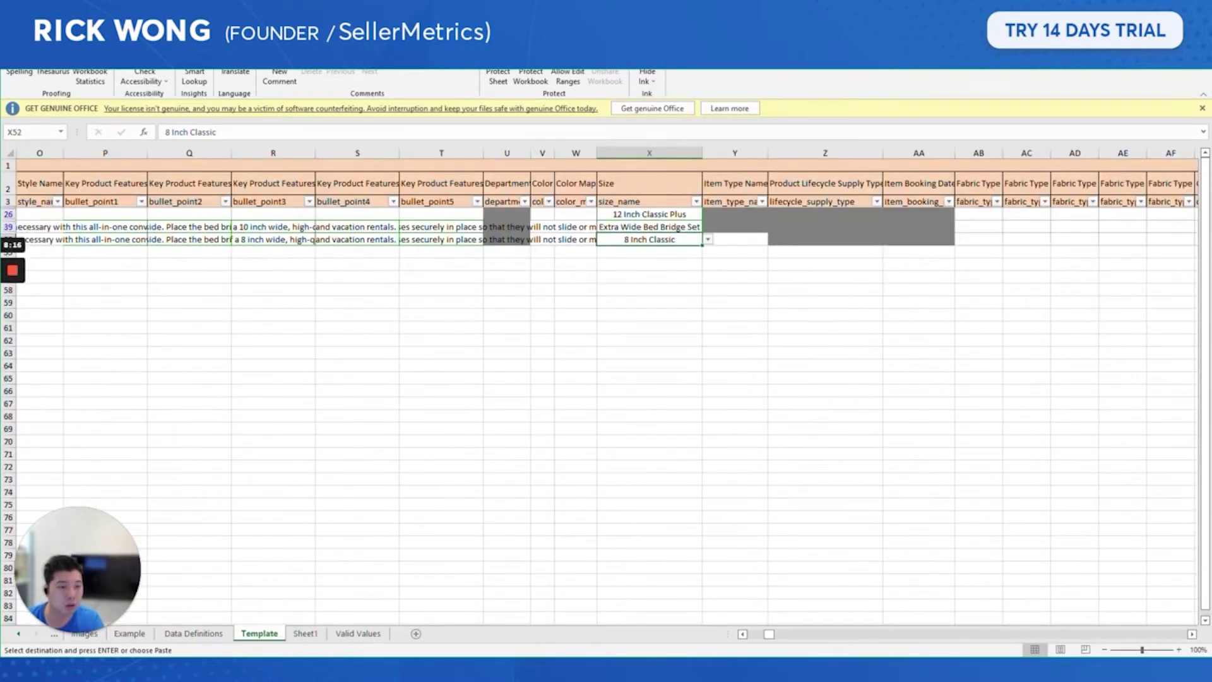
click(308, 635)
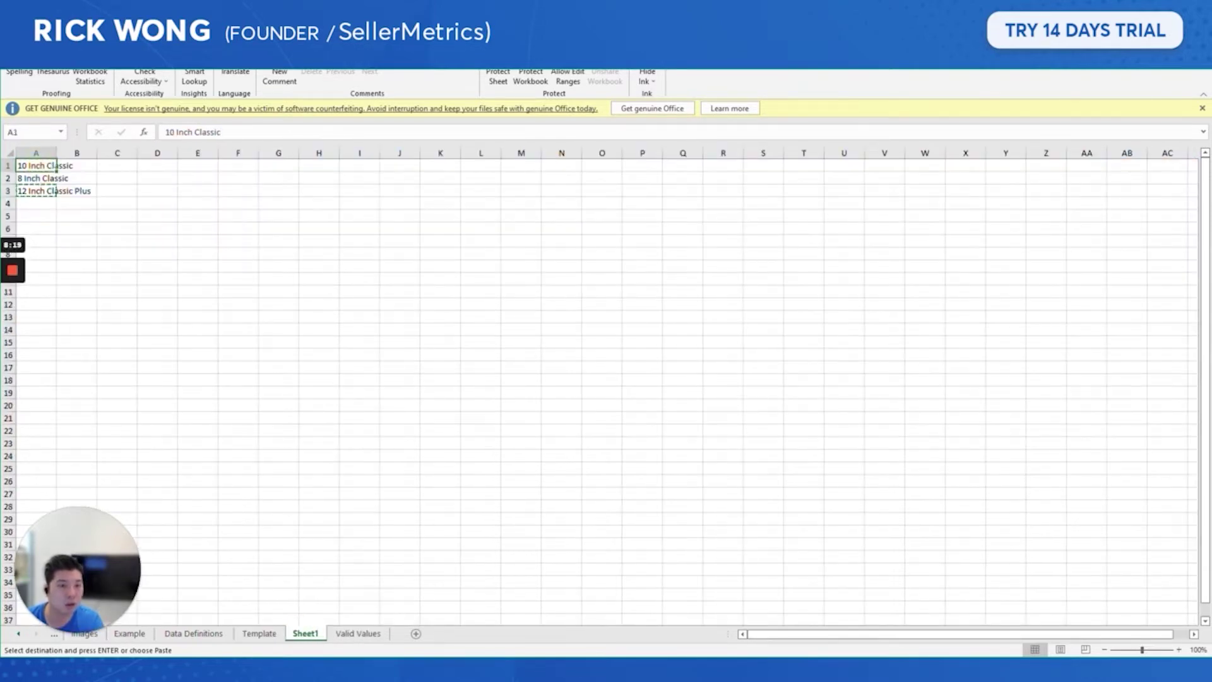
click(259, 633)
click(650, 227)
right_click(622, 229)
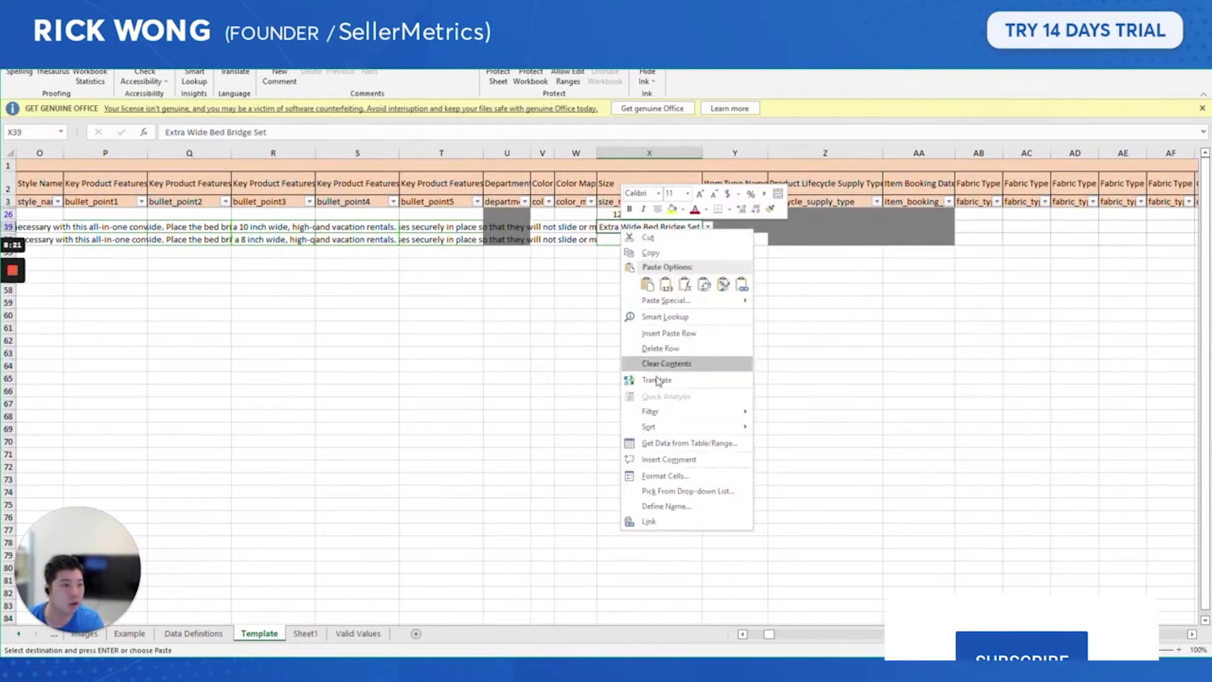
click(666, 285)
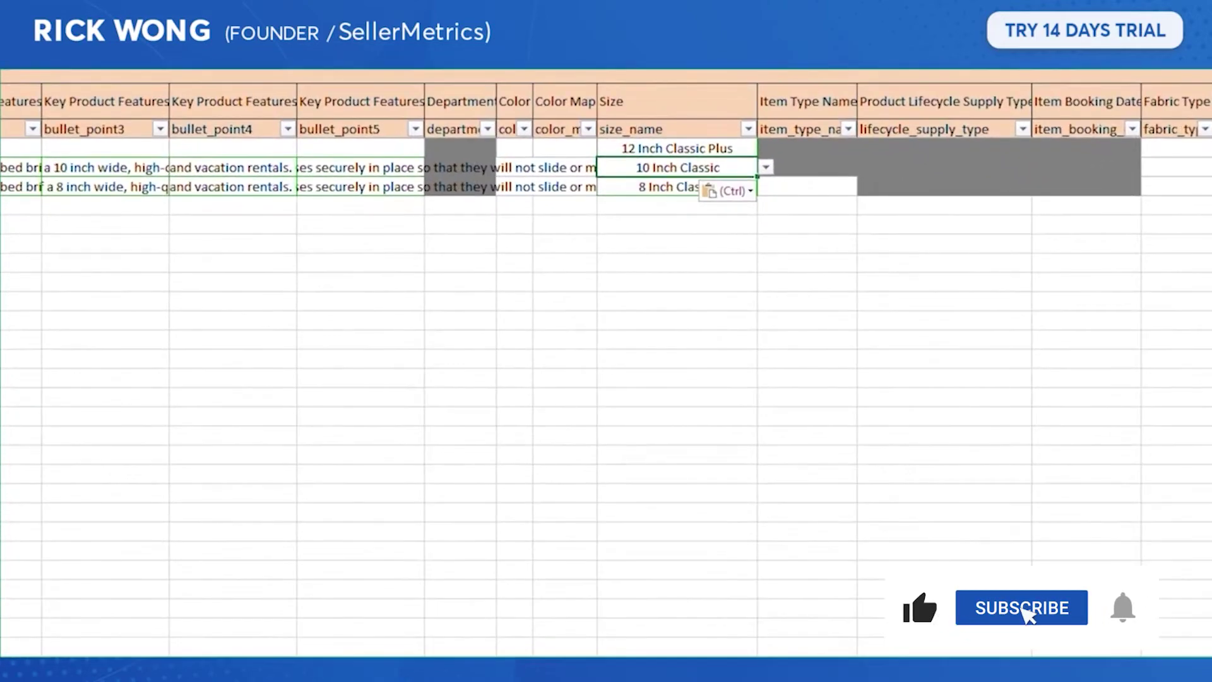
Step: Copy the cells from Style Name through the key product features in row 39 into row 26
drag(575, 228, 217, 240)
drag(22, 190, 433, 181)
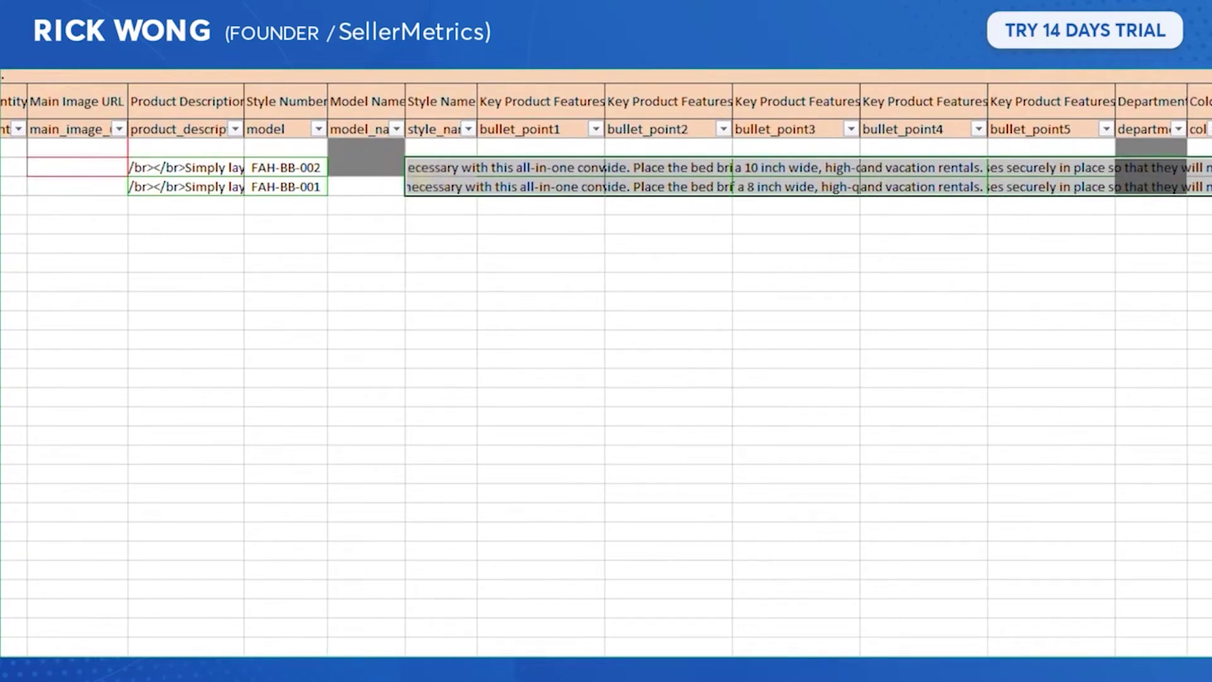
key(ctrl+c)
drag(430, 169, 1208, 169)
key(ctrl+c)
click(435, 148)
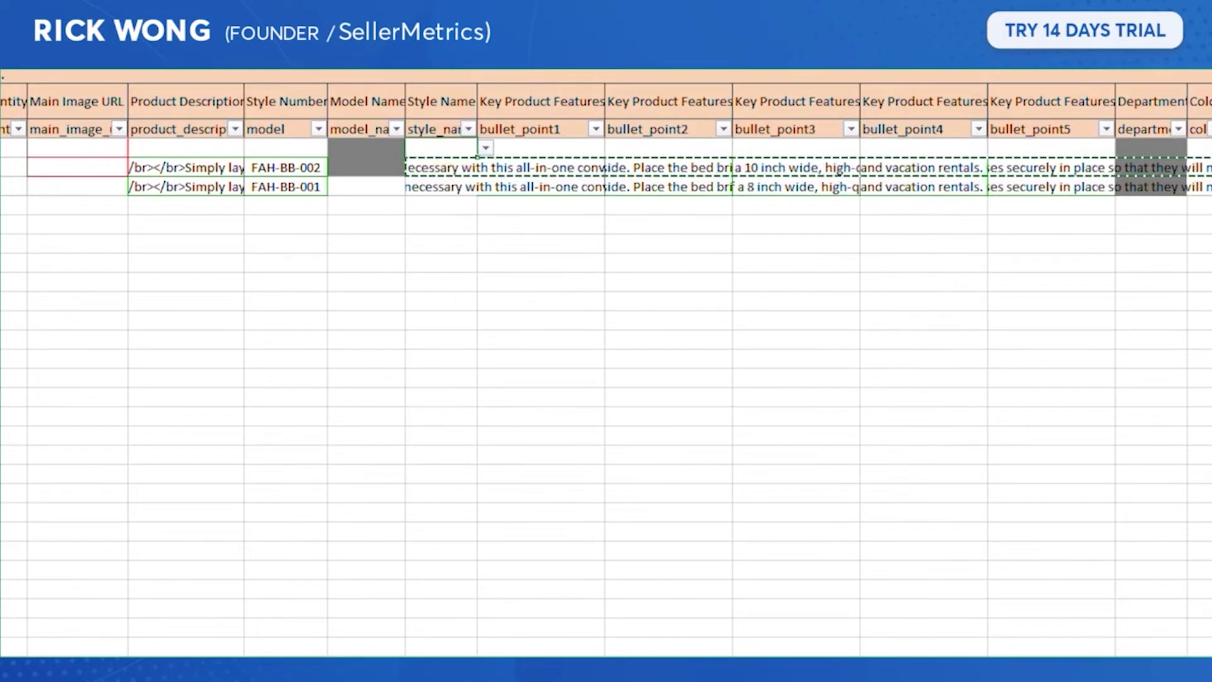
key(ctrl+v)
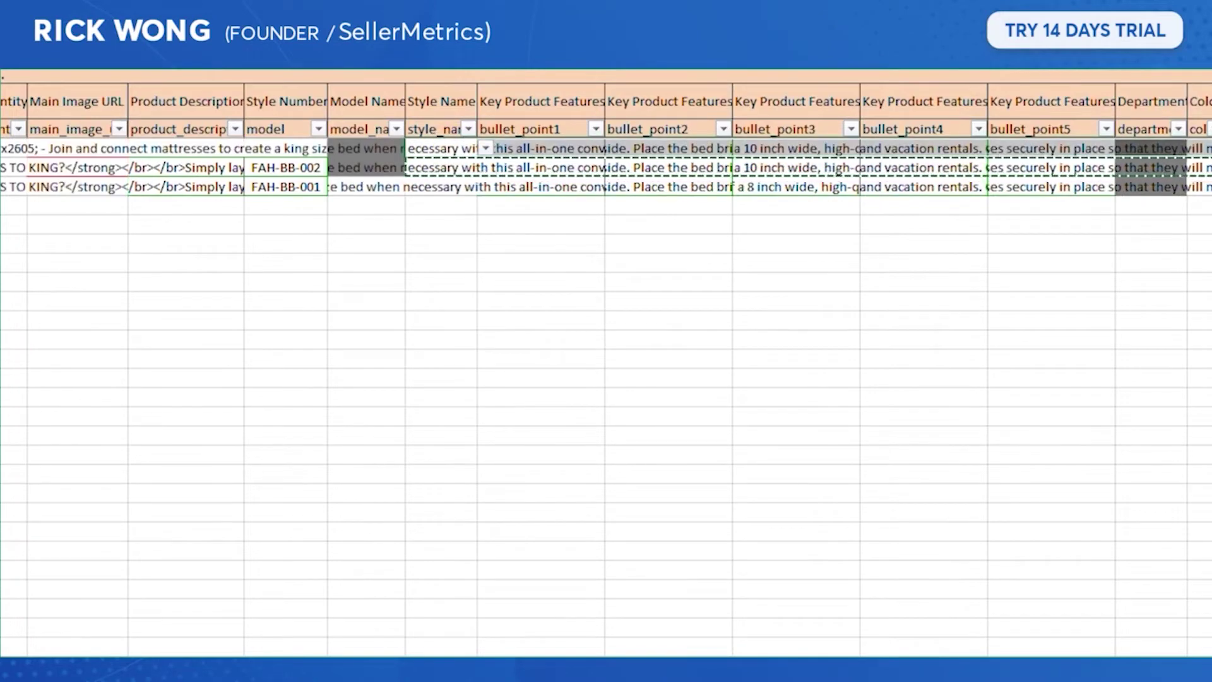
Step: Find and replace 10 with 12 for the key product feature texts copied into row 26
drag(434, 149, 1106, 154)
key(ctrl+h)
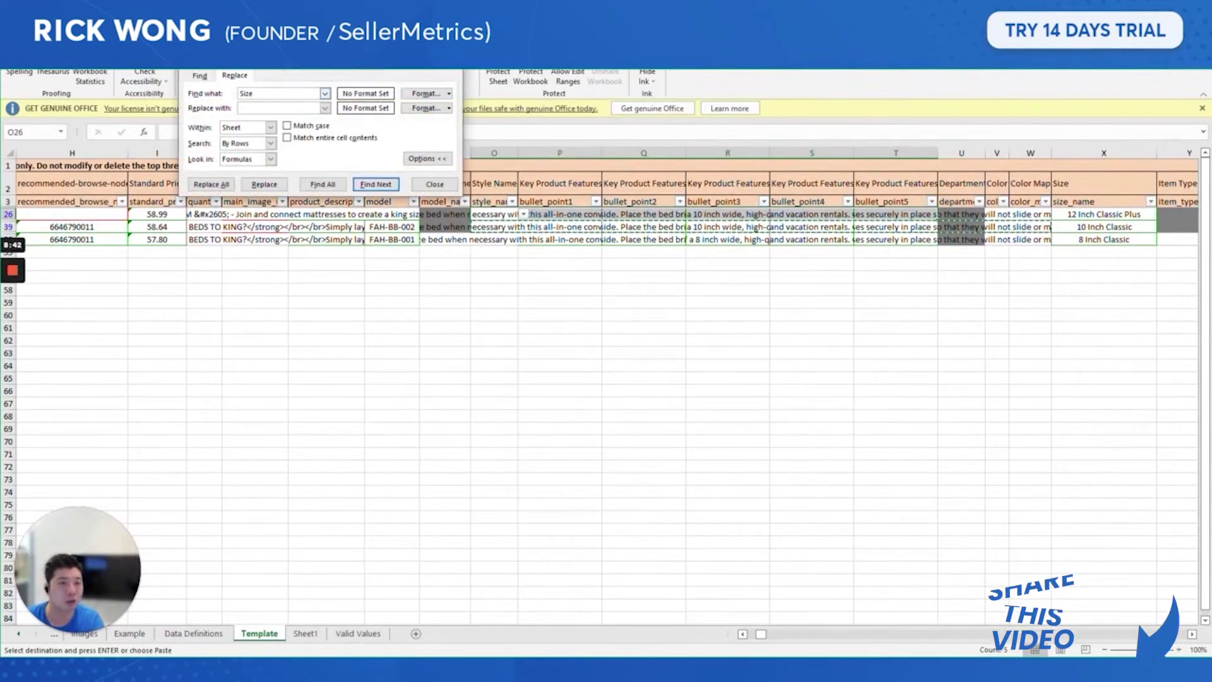
text(10)
key(Tab)
text(12)
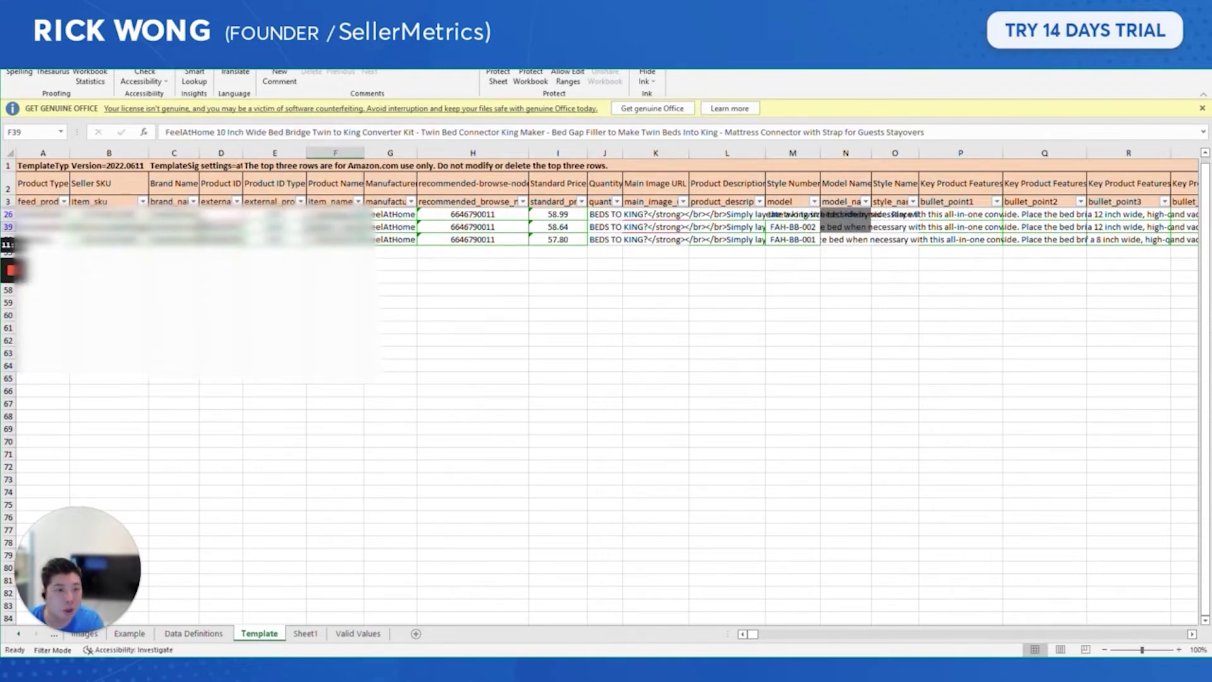
Step: Paste the 12 Inch Wide Bed Bridge product name and its product ID into row 26
click(341, 216)
right_click(336, 215)
click(383, 276)
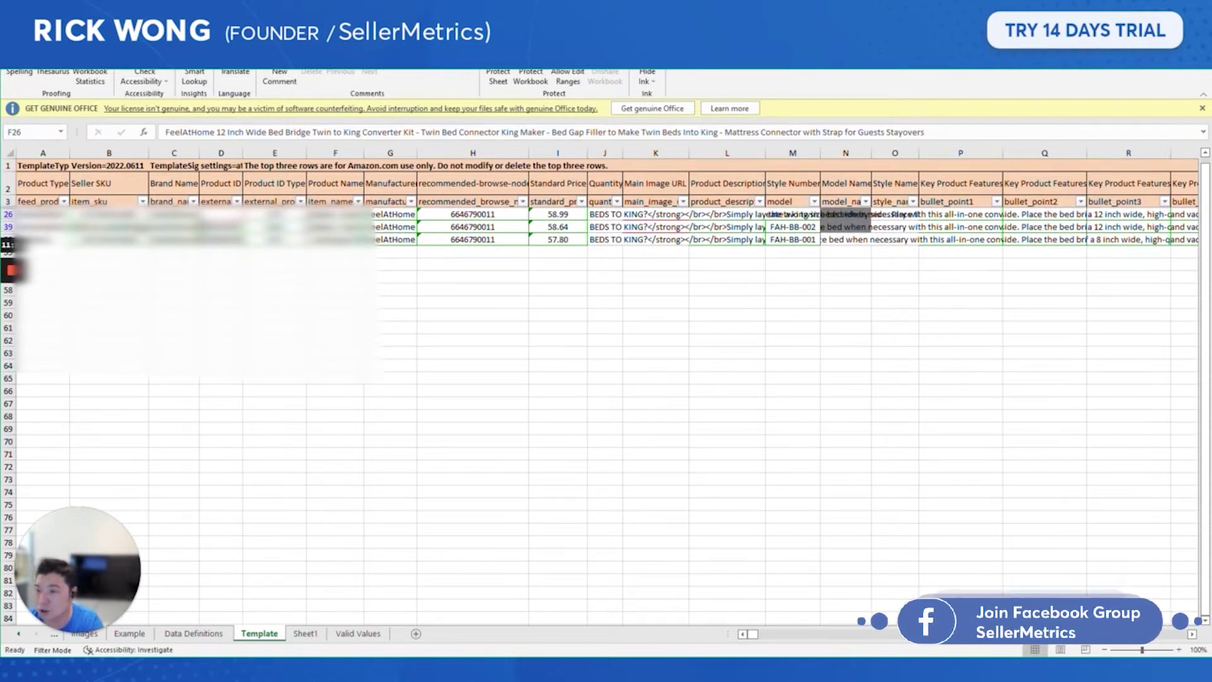
click(219, 215)
right_click(220, 215)
click(266, 276)
click(473, 365)
Step: Review row 26's remaining attributes from Standard Price through the size, fabric type and supplier-declared material regulation columns
click(558, 214)
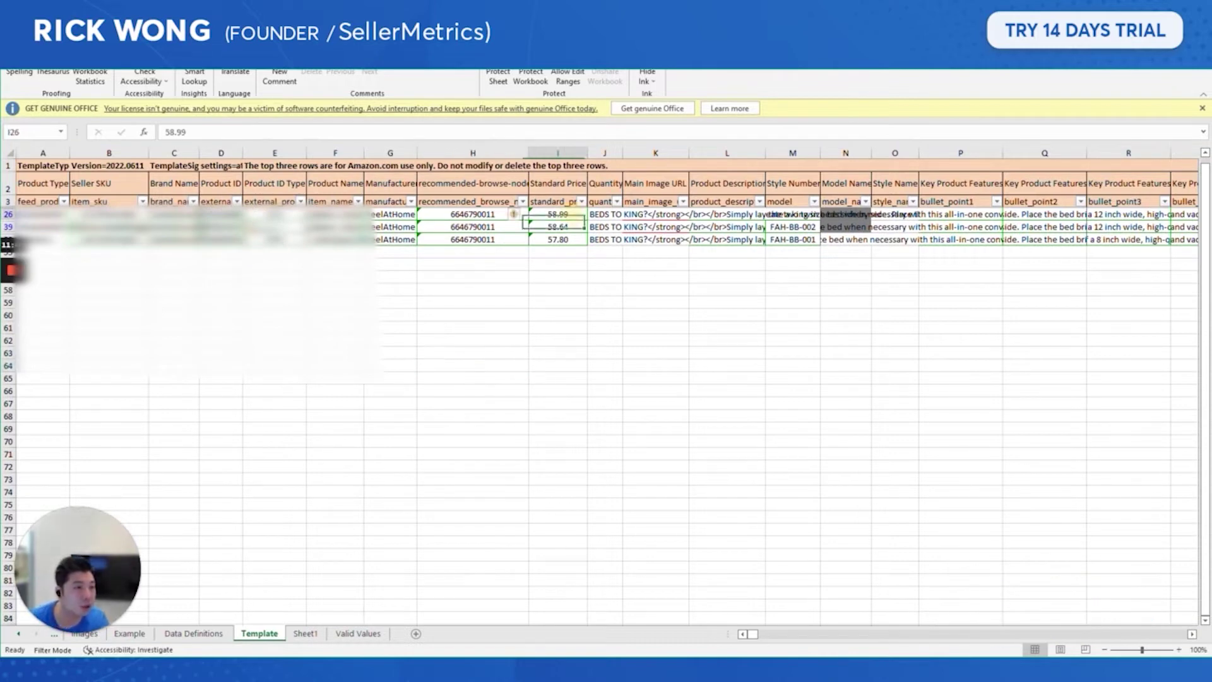
key(Right)
key(Right)
key(Right)
key(Right)
key(Right)
key(Right)
key(Right)
key(Right)
key(Right)
key(Right)
key(Right)
key(Right)
key(Right)
key(Right)
key(Right)
key(Right)
key(Right)
key(Right)
key(Right)
key(Right)
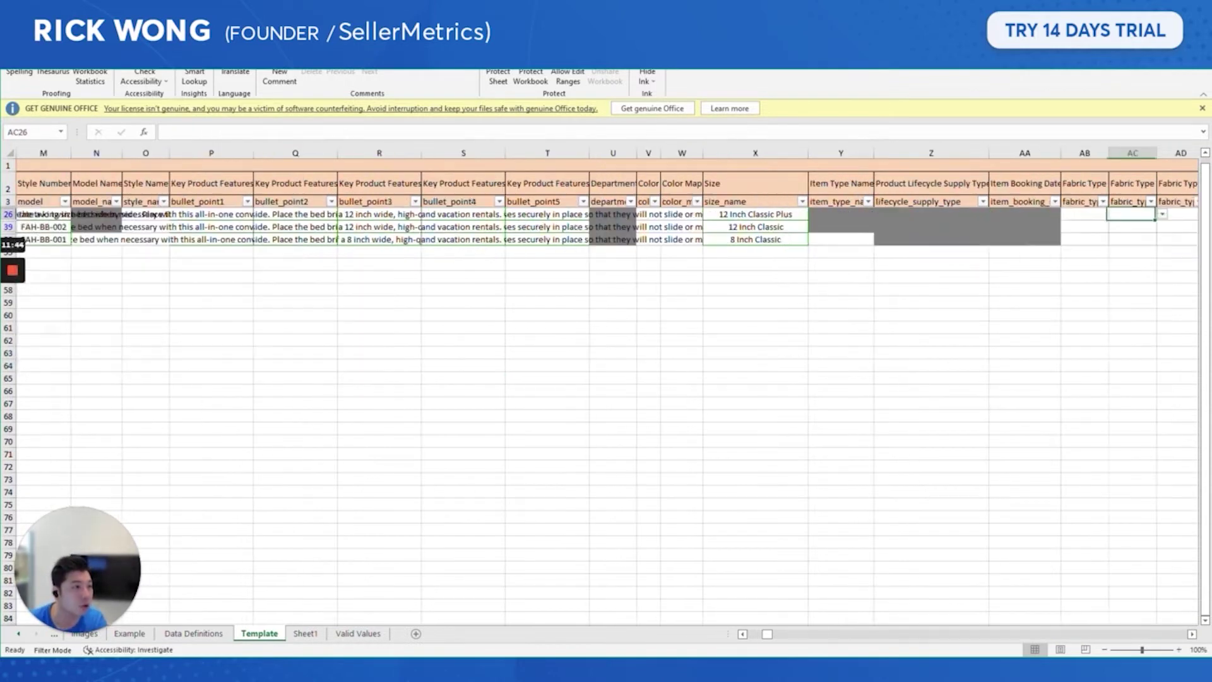
key(Right)
key(Right)
key(Right)
key(Right)
key(Right)
key(Right)
key(Right)
key(Right)
key(Right)
key(Right)
key(Right)
key(Right)
key(Right)
key(Right)
scroll(763, 535, left, 3)
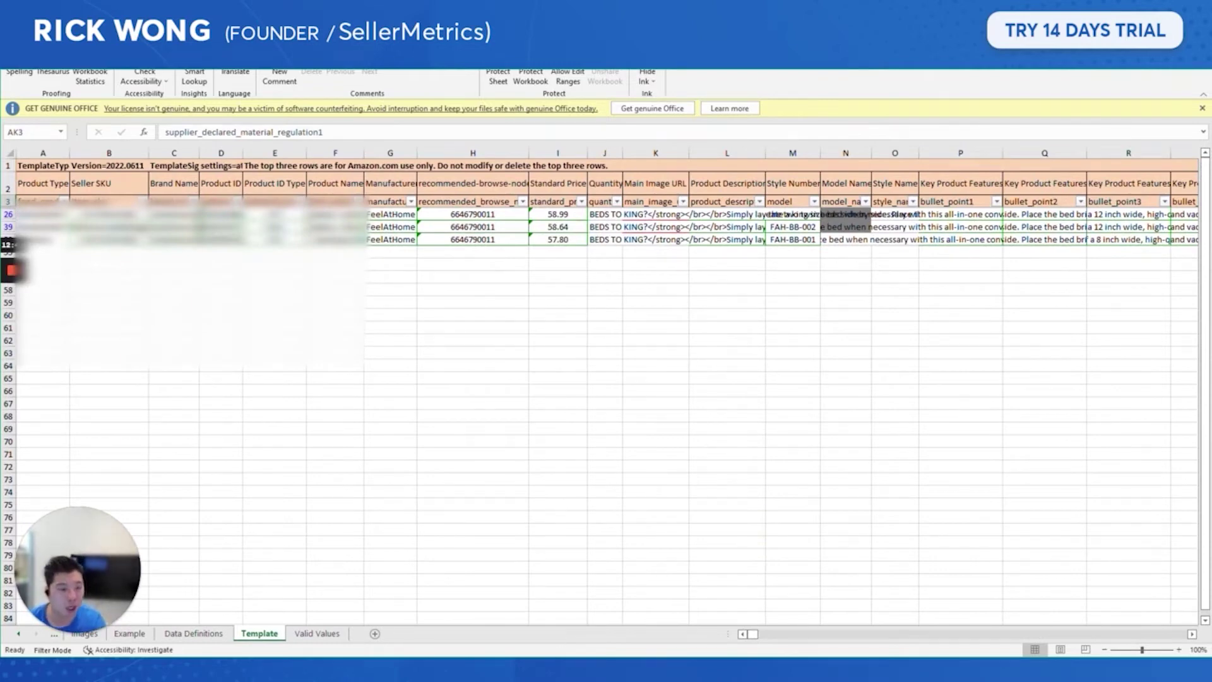
Step: Create a blank workbook in a new Excel window and reposition it so the listings report is reachable behind it
right_click(418, 669)
click(387, 601)
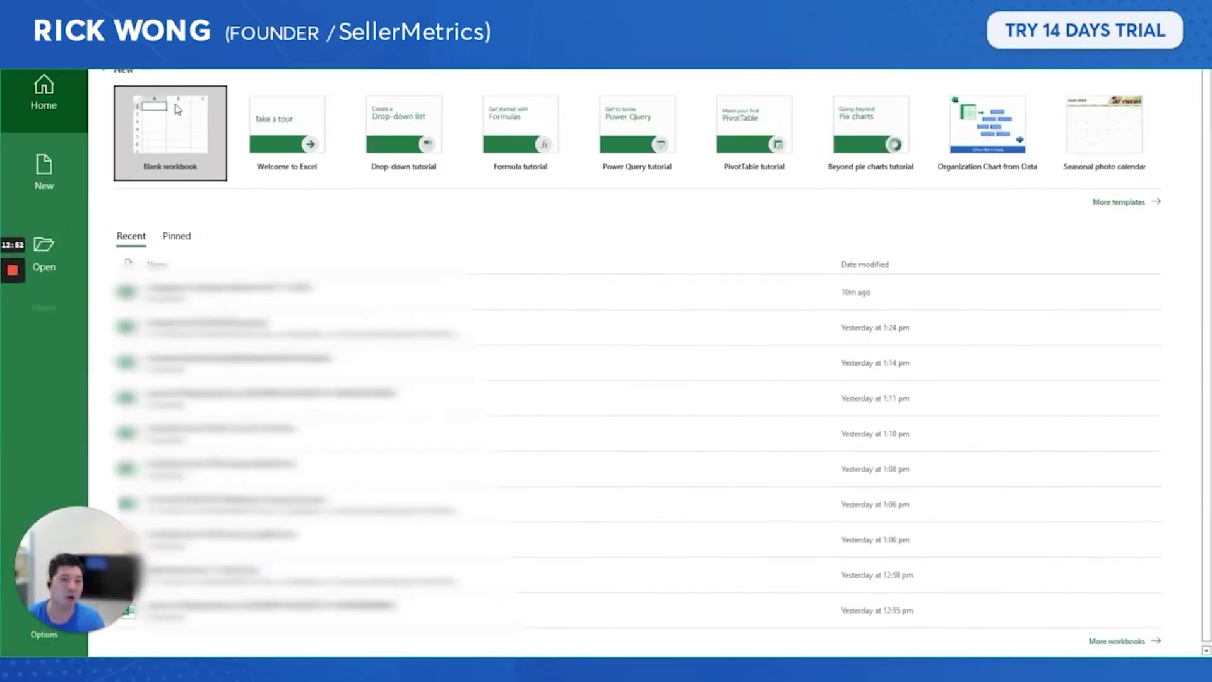
click(177, 106)
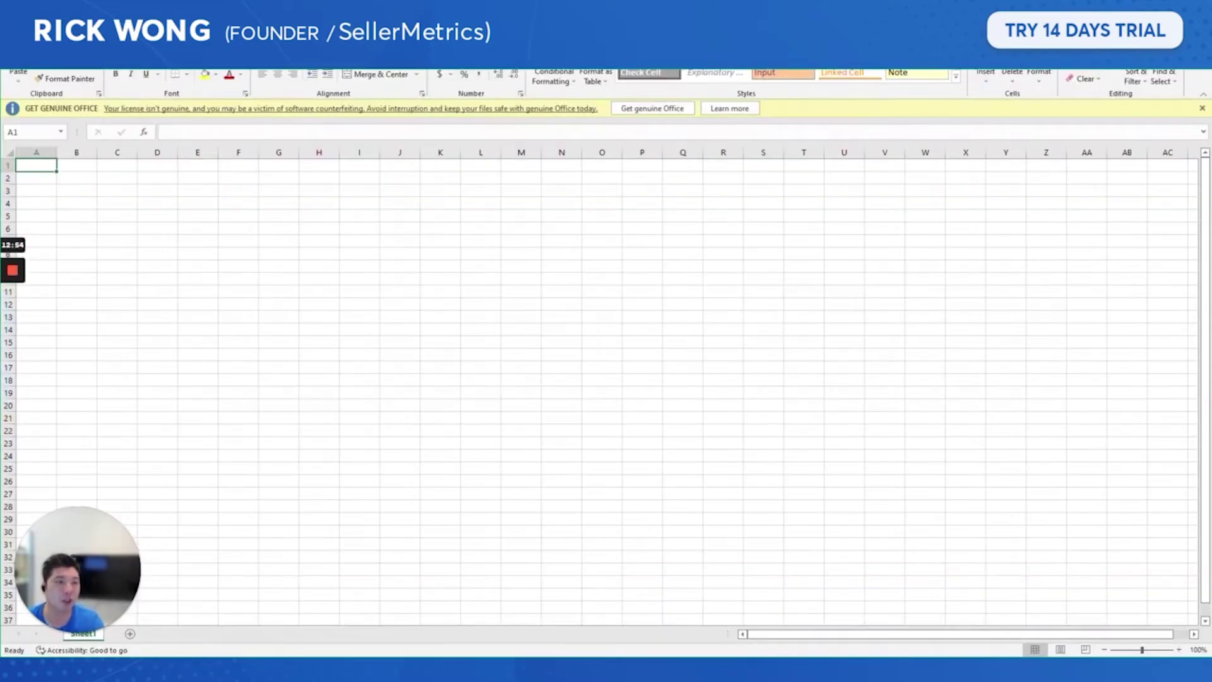
drag(410, 11, 544, 82)
click(19, 171)
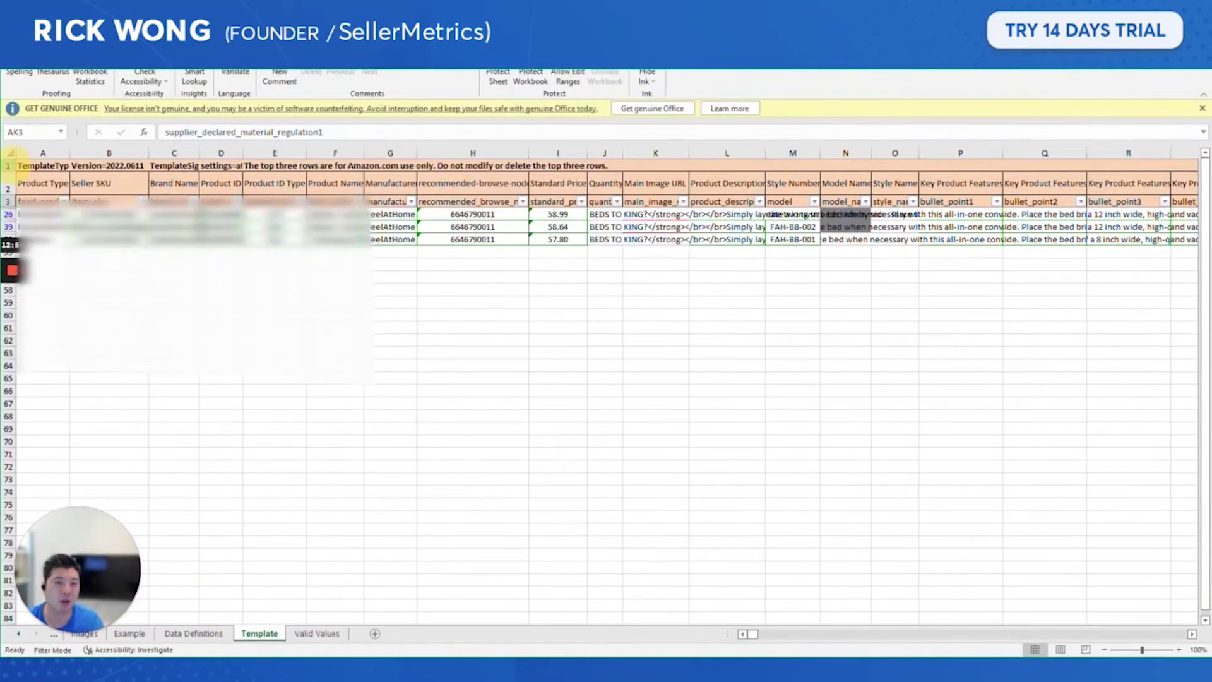
Step: Copy the three header rows and the three bed bridge rows from the Template sheet into the new workbook at A1
drag(8, 166, 11, 243)
key(ctrl+c)
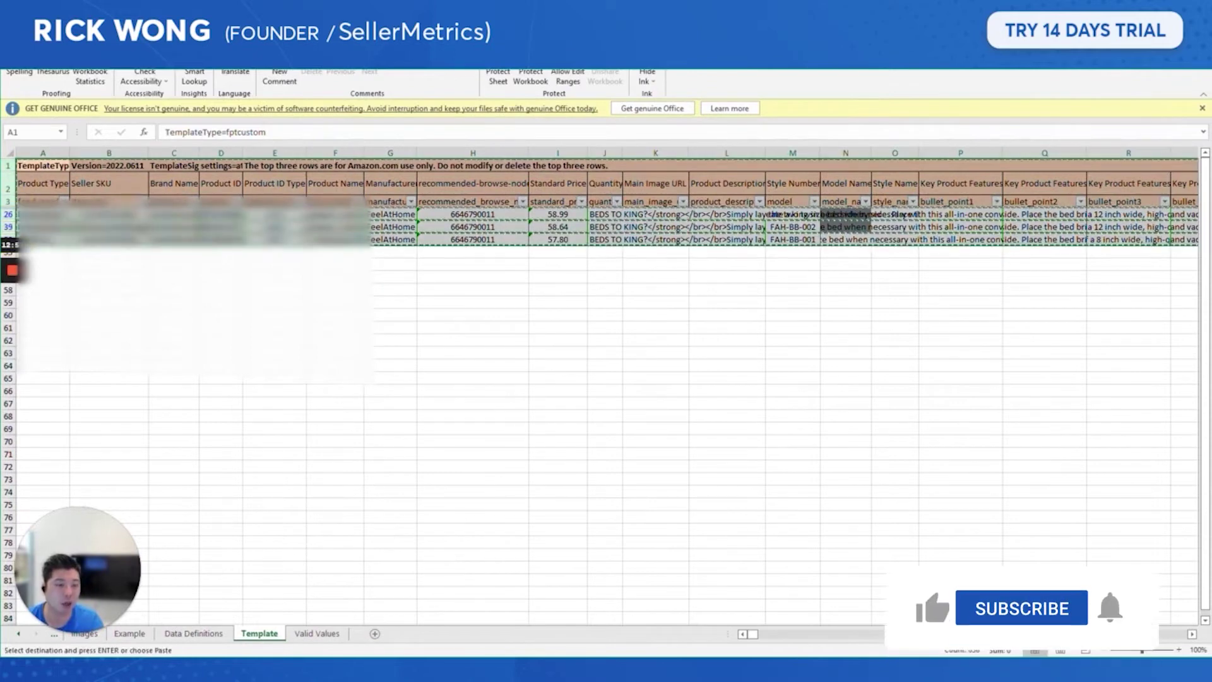
key(alt+Tab)
click(285, 246)
key(ctrl+v)
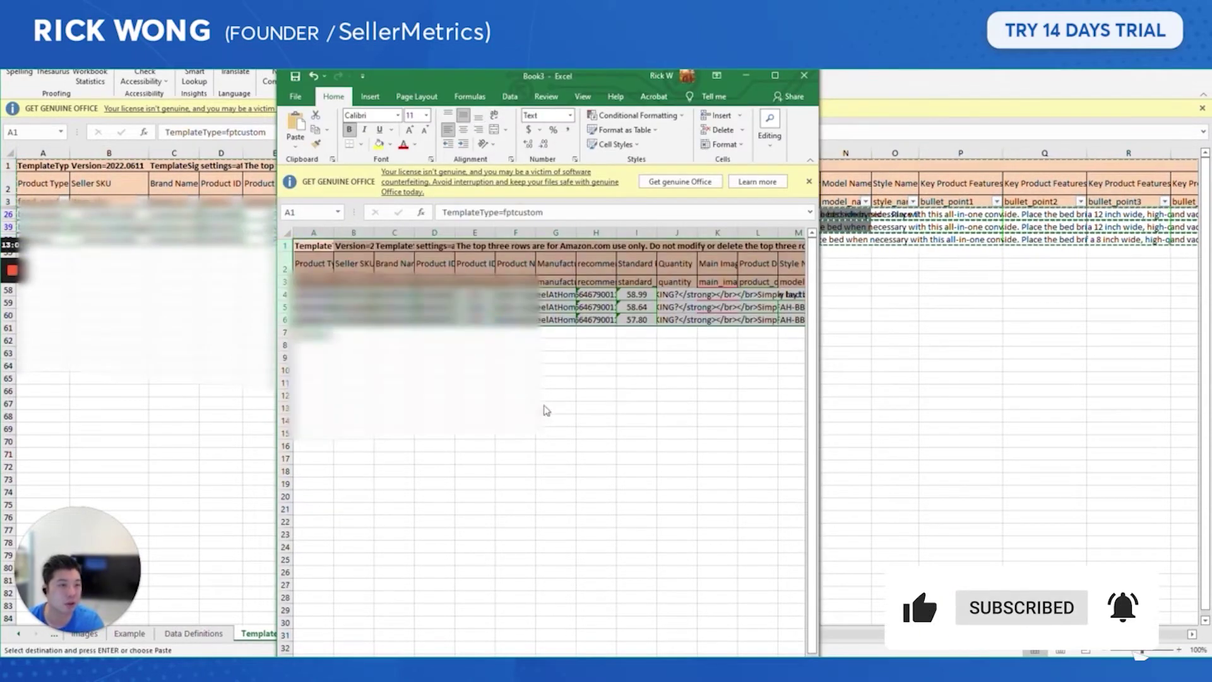
Step: Maximize the new workbook and save it as BB_Update_Variations.xlsx
double_click(604, 85)
click(601, 339)
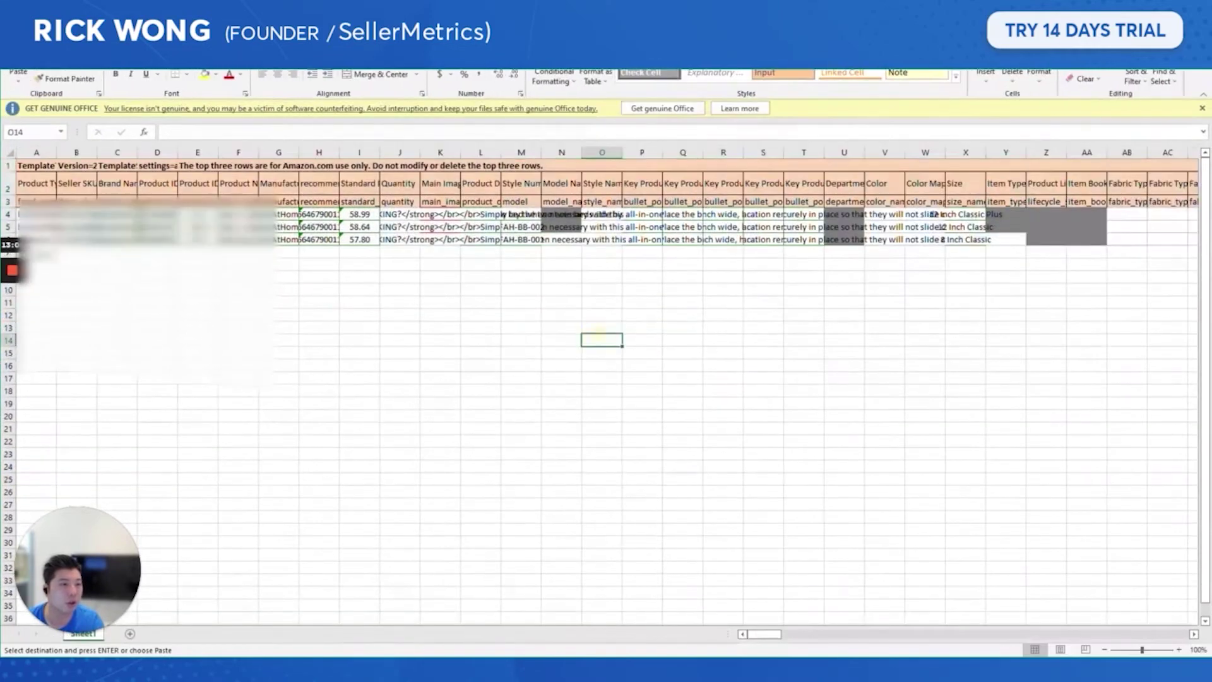
key(ctrl+s)
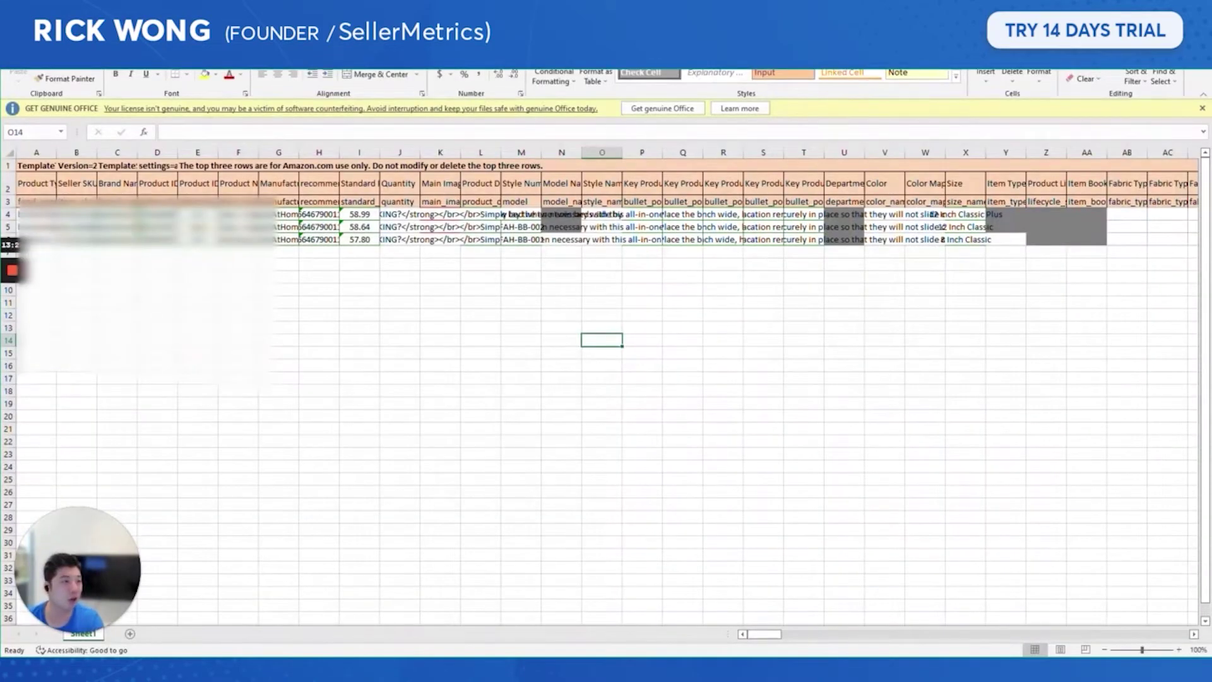
Step: Switch to Amazon Seller Central in the browser, return to Manage Inventory and select the Canada marketplace
key(alt+Tab)
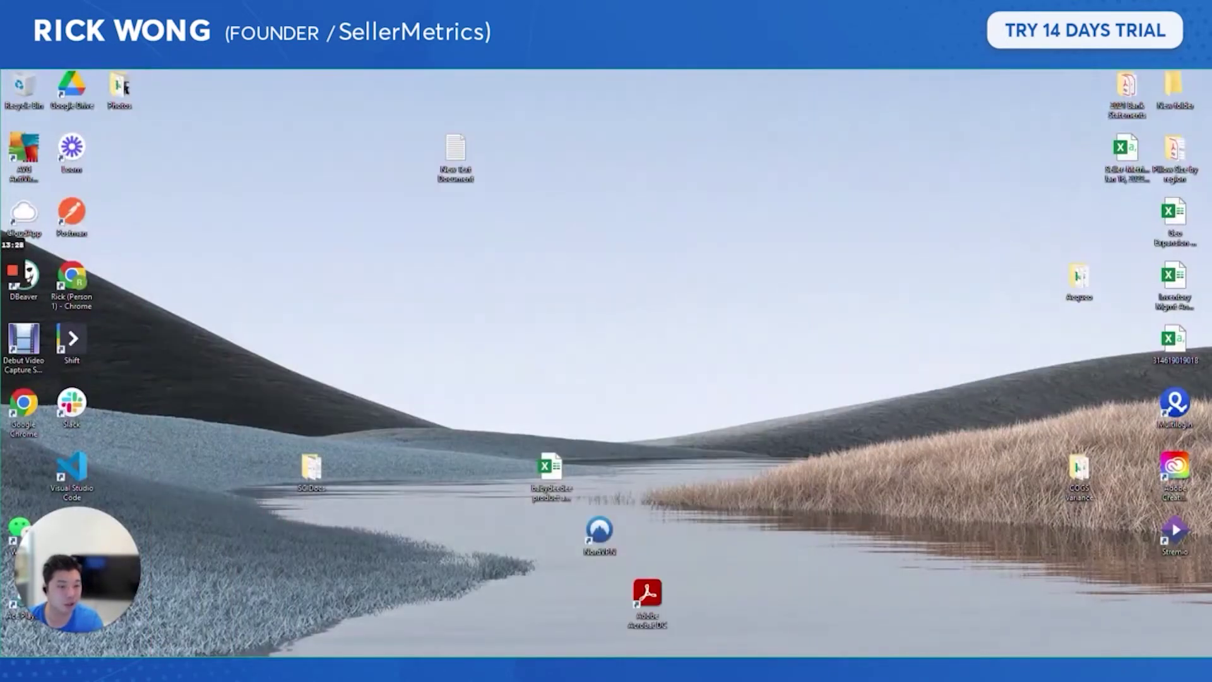
mouse_move(572, 668)
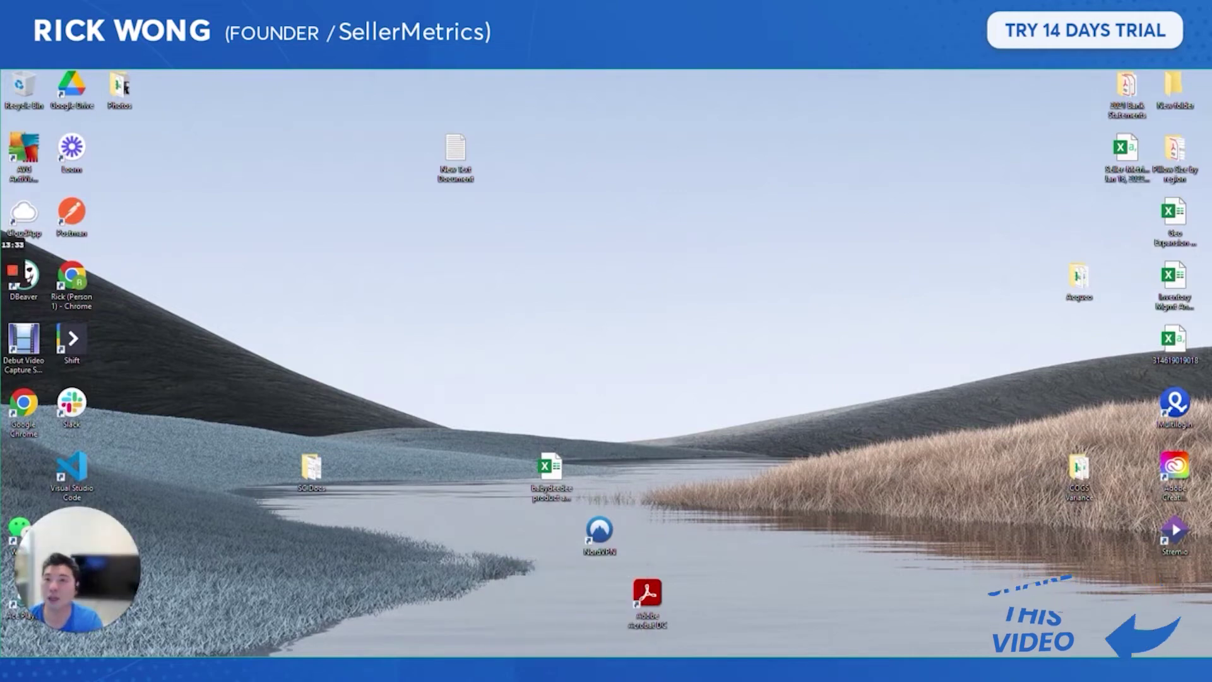
drag(2, 70, 631, 1)
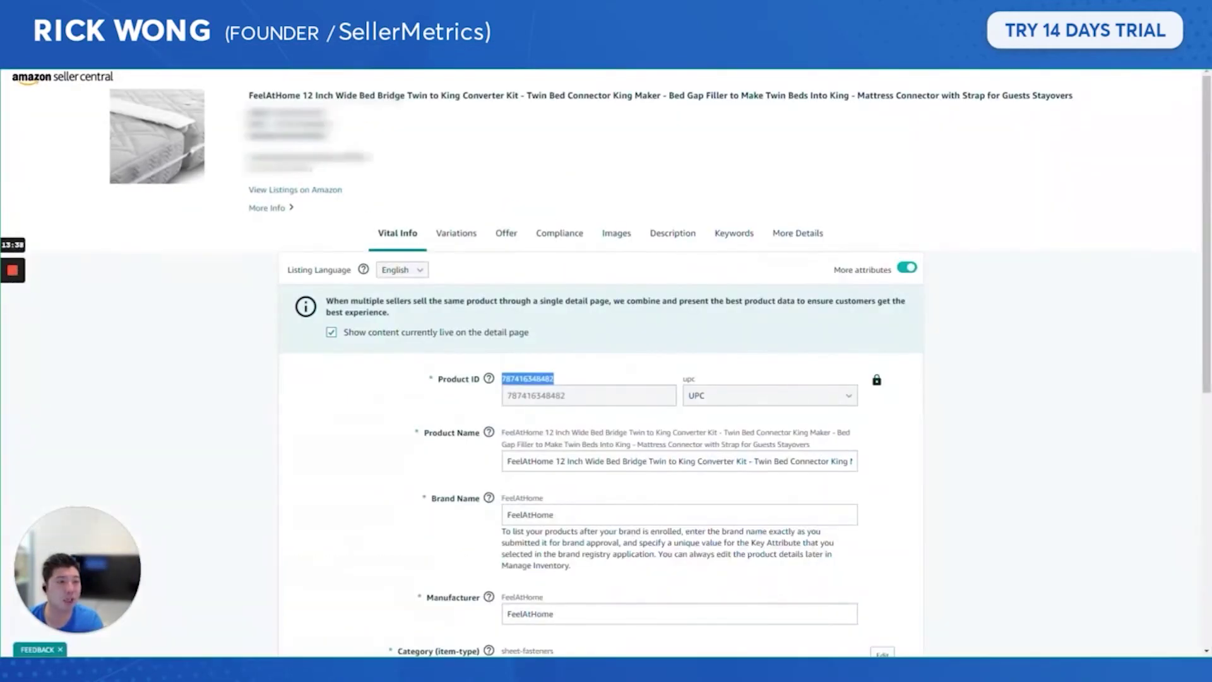
key(ctrl+shift+Tab)
scroll(606, 363, up, 3)
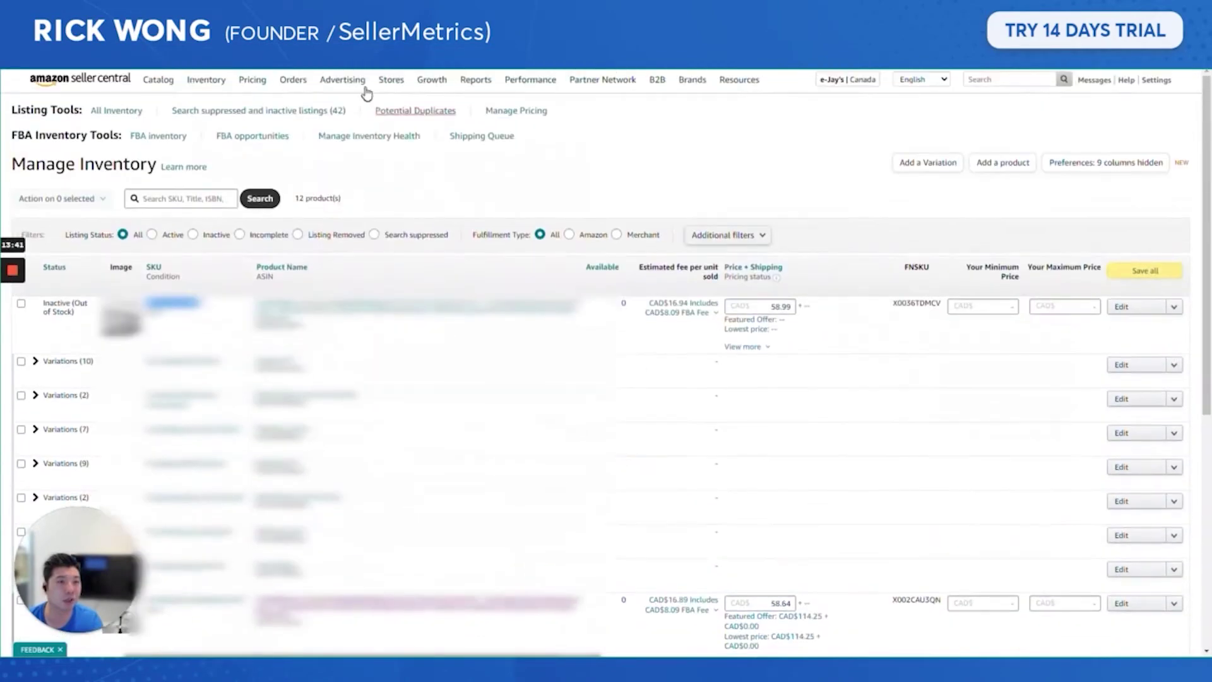
click(847, 80)
click(839, 184)
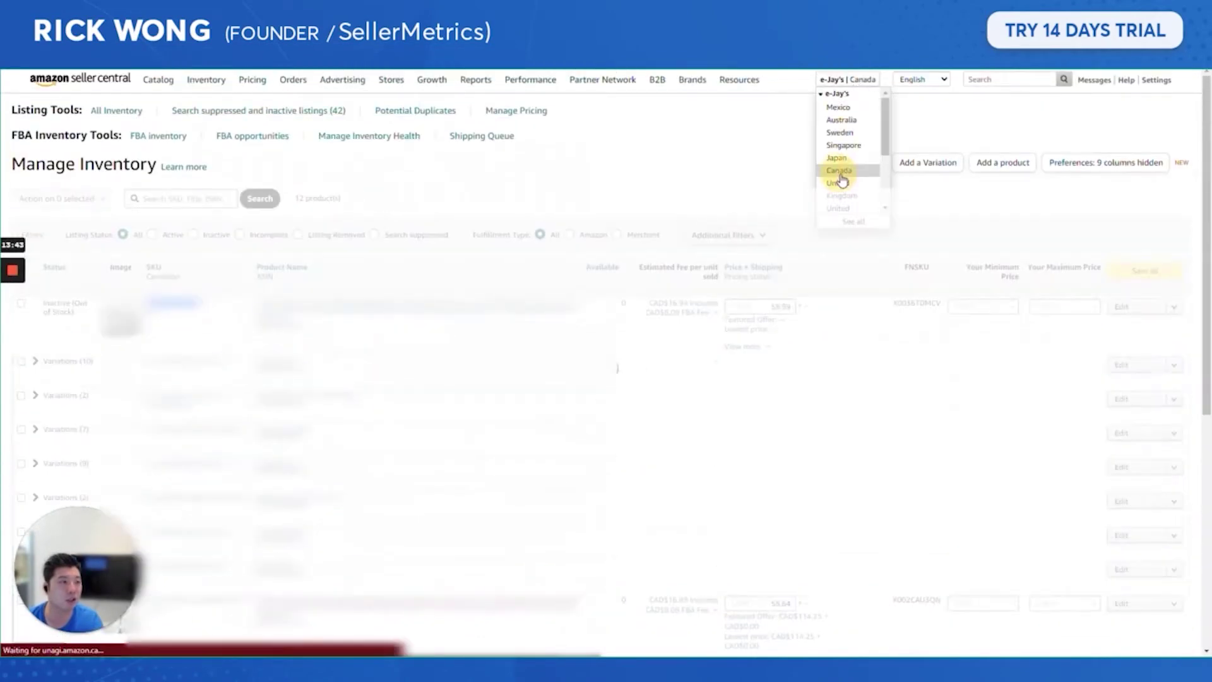
Step: Upload BB_Update_Variations.xlsx from the Downloads folder as an inventory file, with the processing report in Excel format
mouse_move(205, 81)
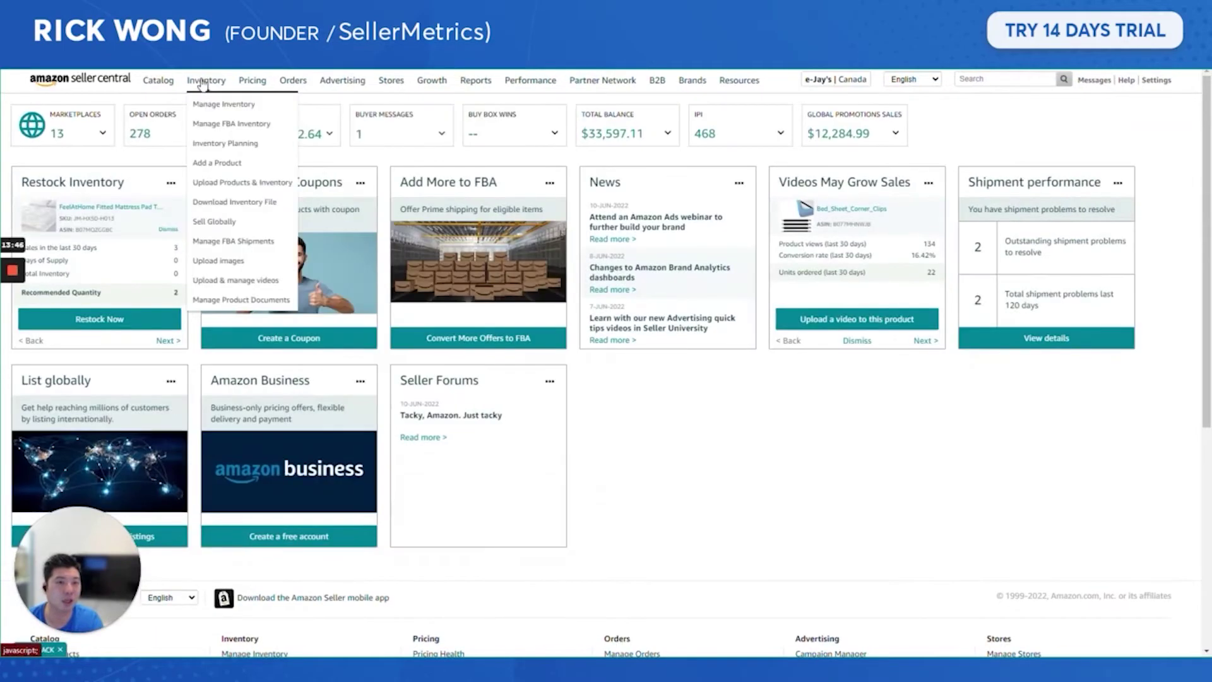
click(254, 183)
click(211, 154)
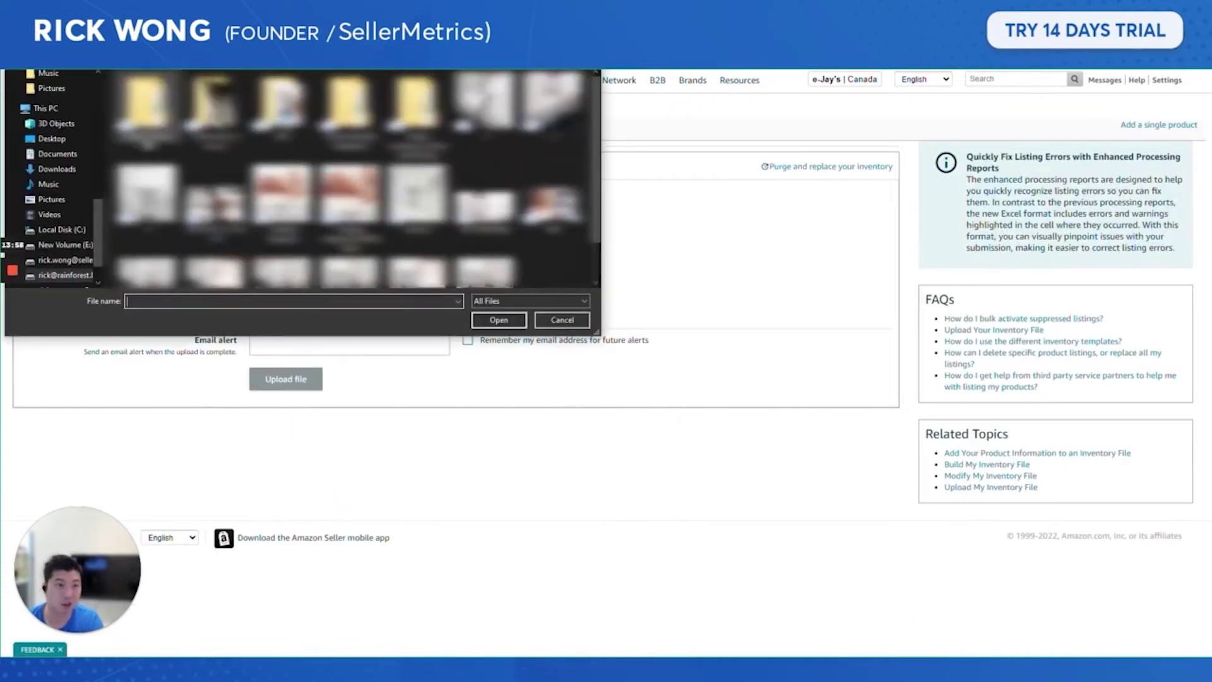
click(57, 168)
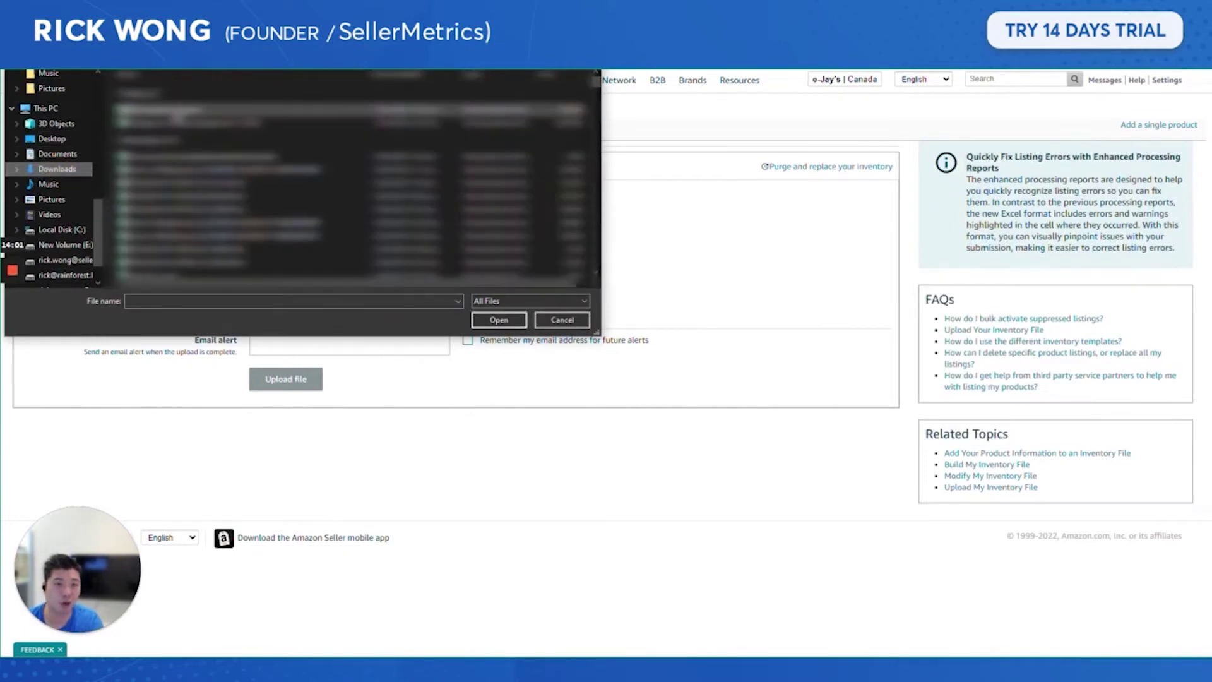
double_click(176, 112)
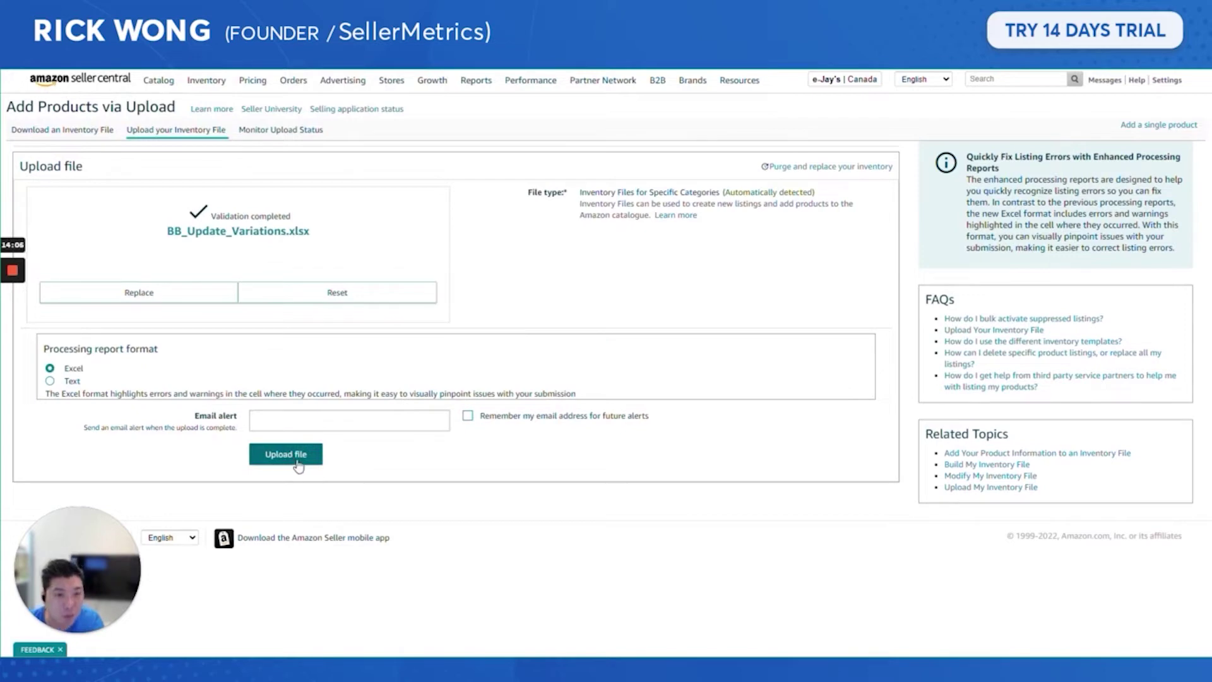
click(289, 460)
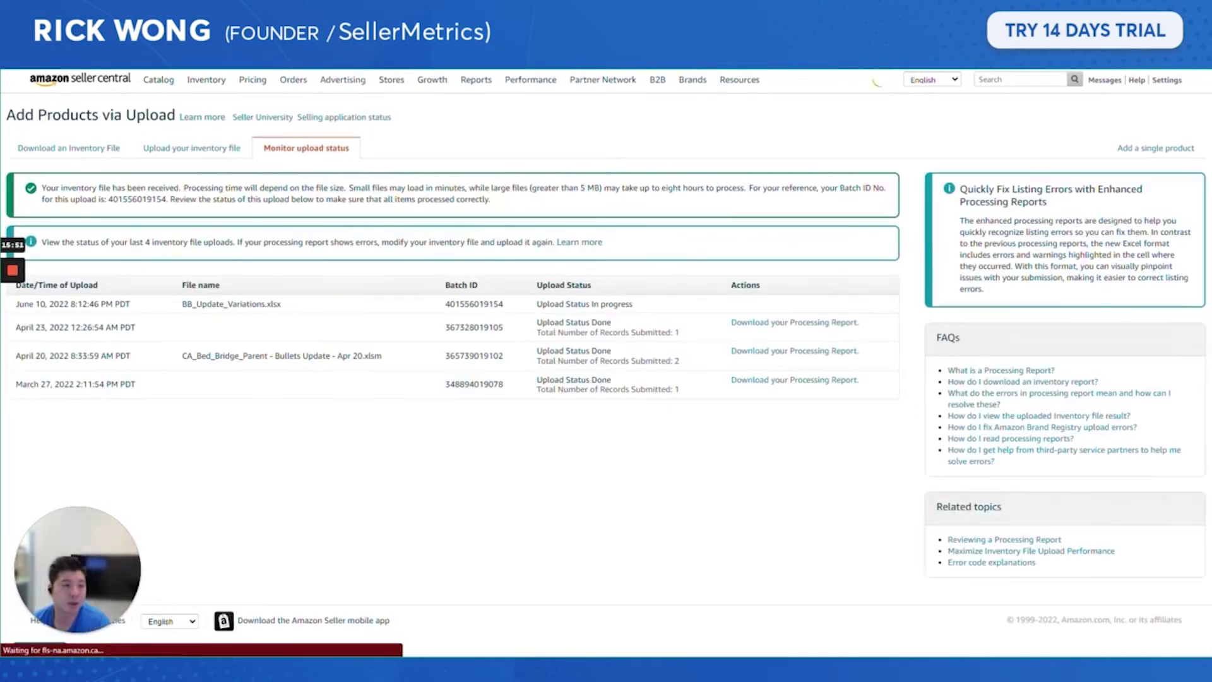
Step: Switch to the BB_Update_Variations workbook in Excel and examine the Variation columns and the Update Delete column's options
mouse_move(419, 663)
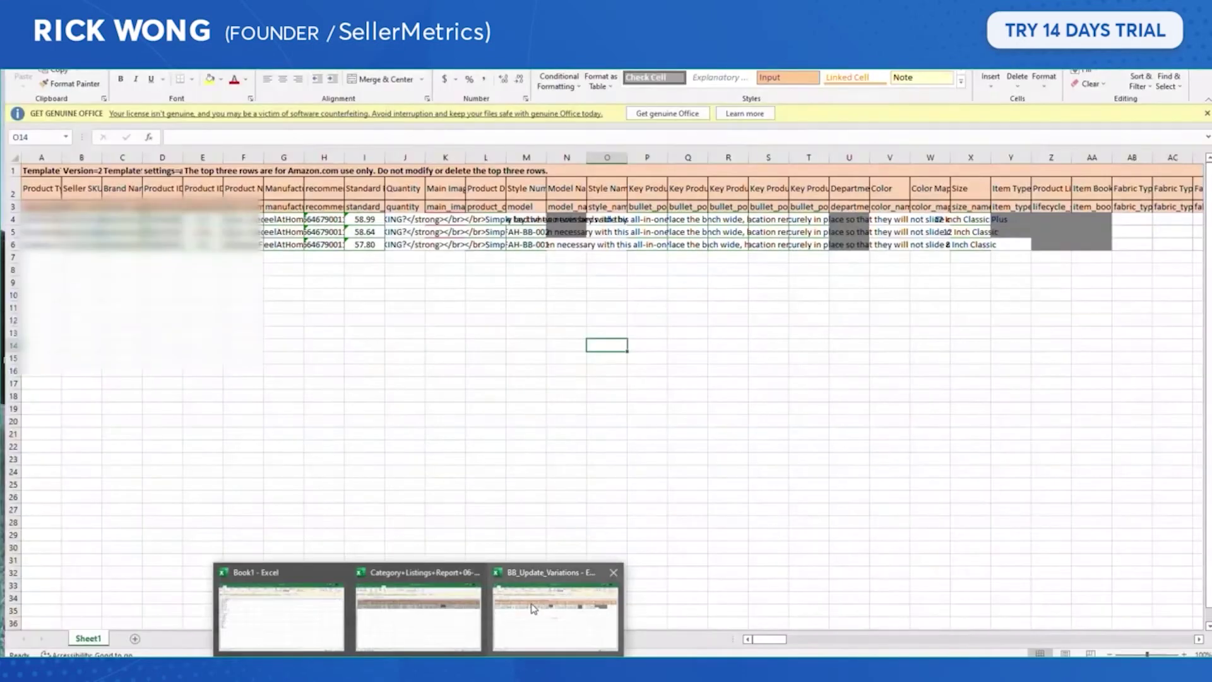
click(534, 610)
drag(759, 638, 810, 633)
click(884, 214)
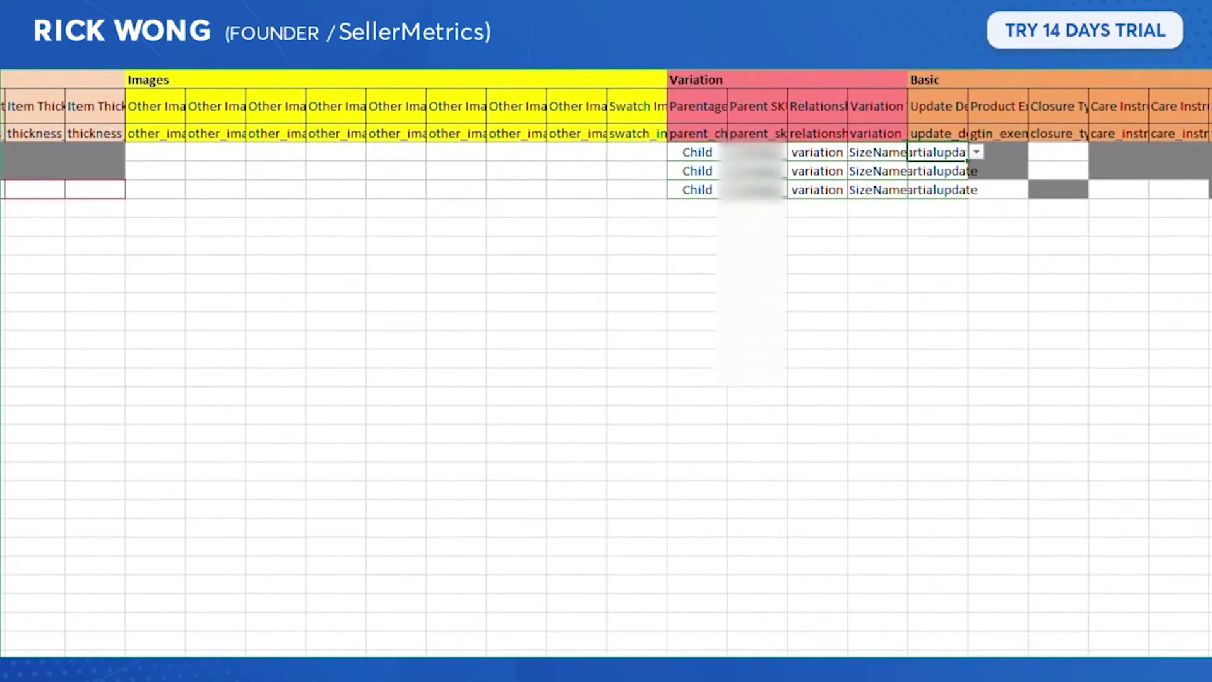
key(Up)
key(Up)
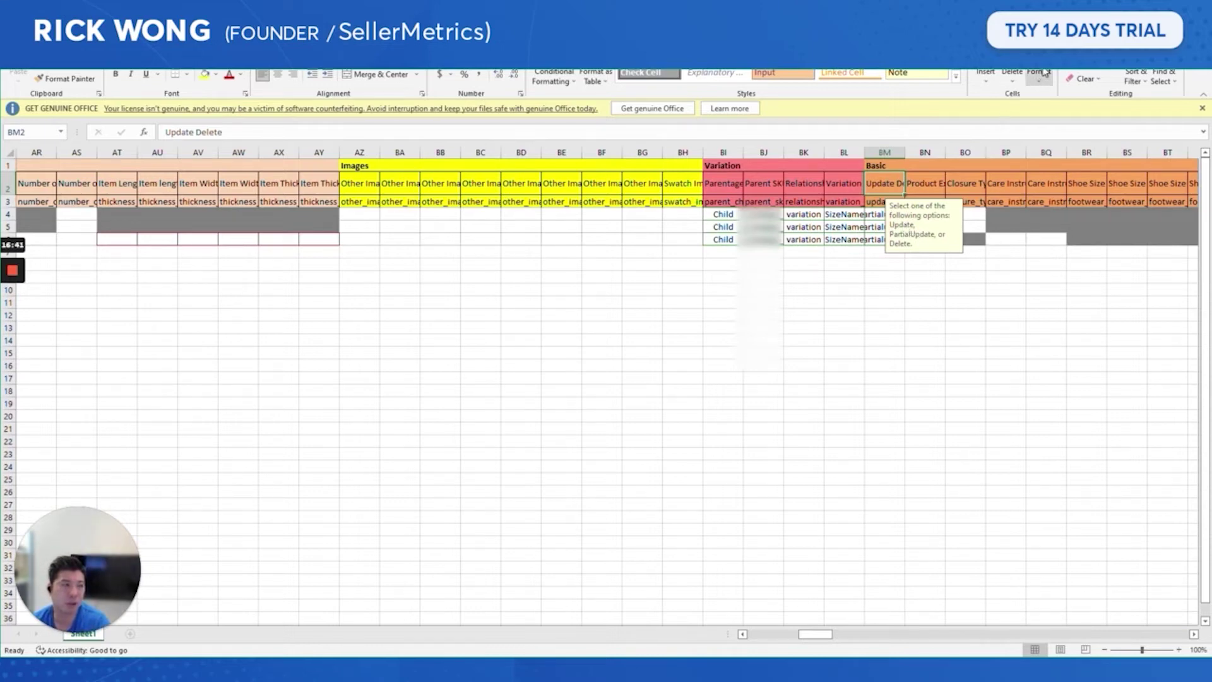
click(844, 202)
click(884, 184)
click(885, 201)
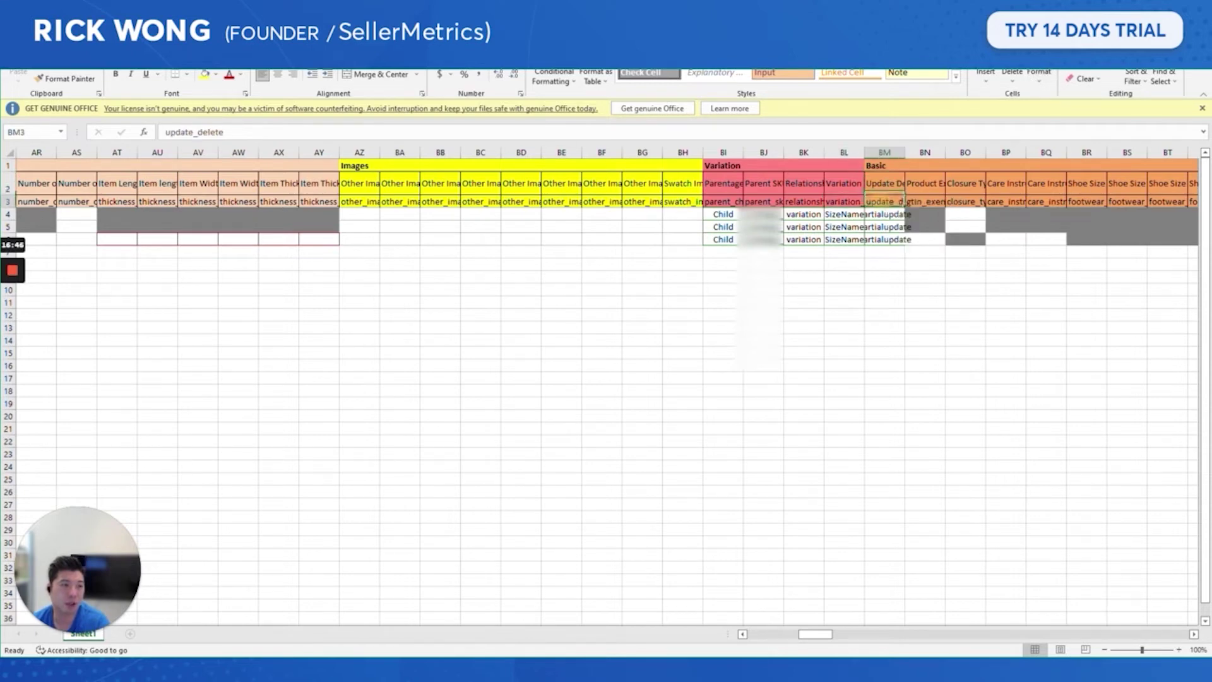
Step: Switch from the update workbook to Manage Inventory in Seller Central and review the child listings under the bed bridge parent
click(885, 184)
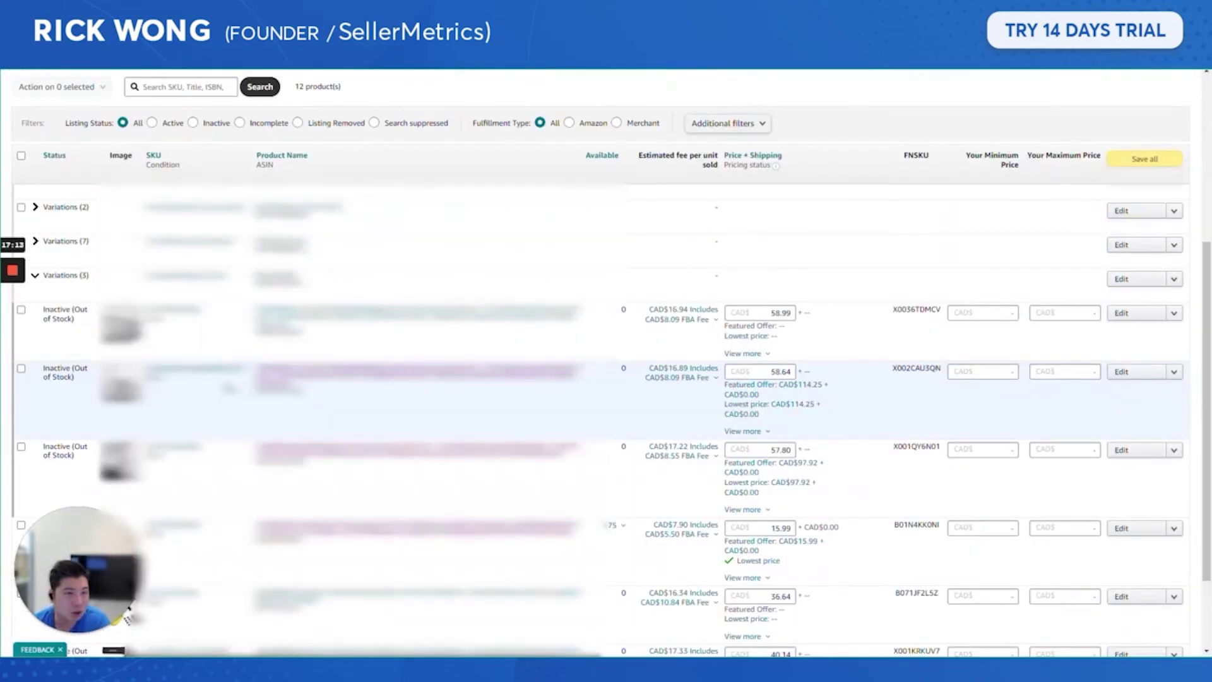
scroll(207, 341, up, 5)
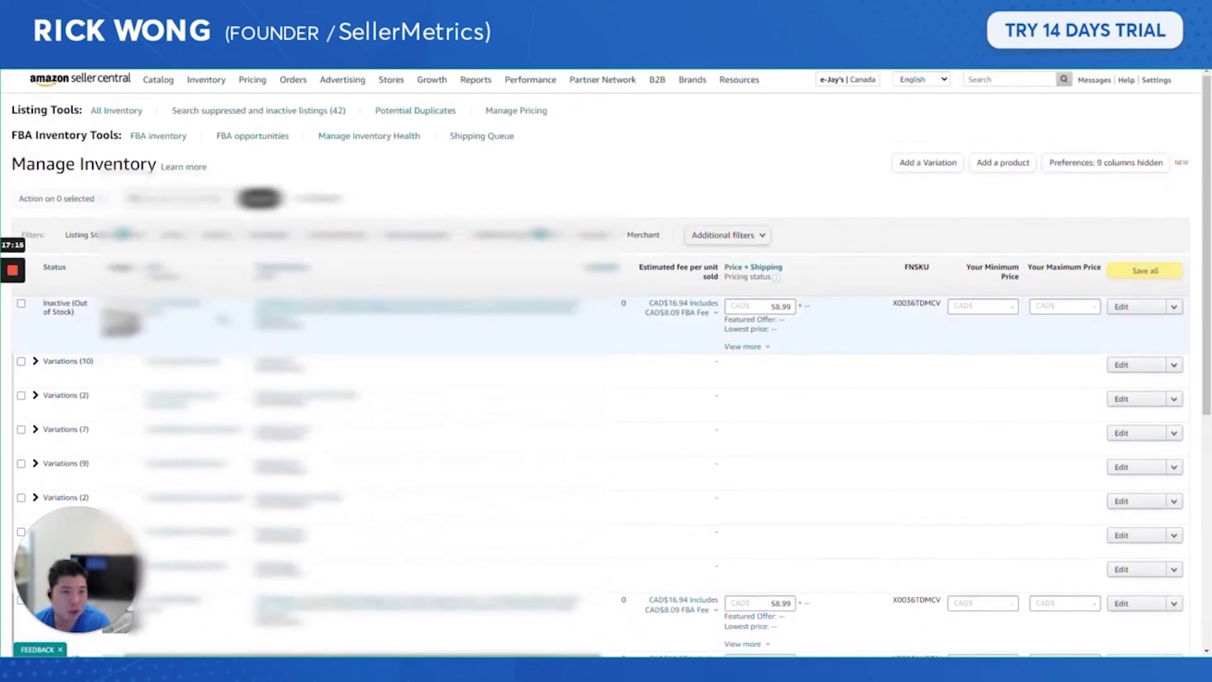
scroll(222, 320, down, 4)
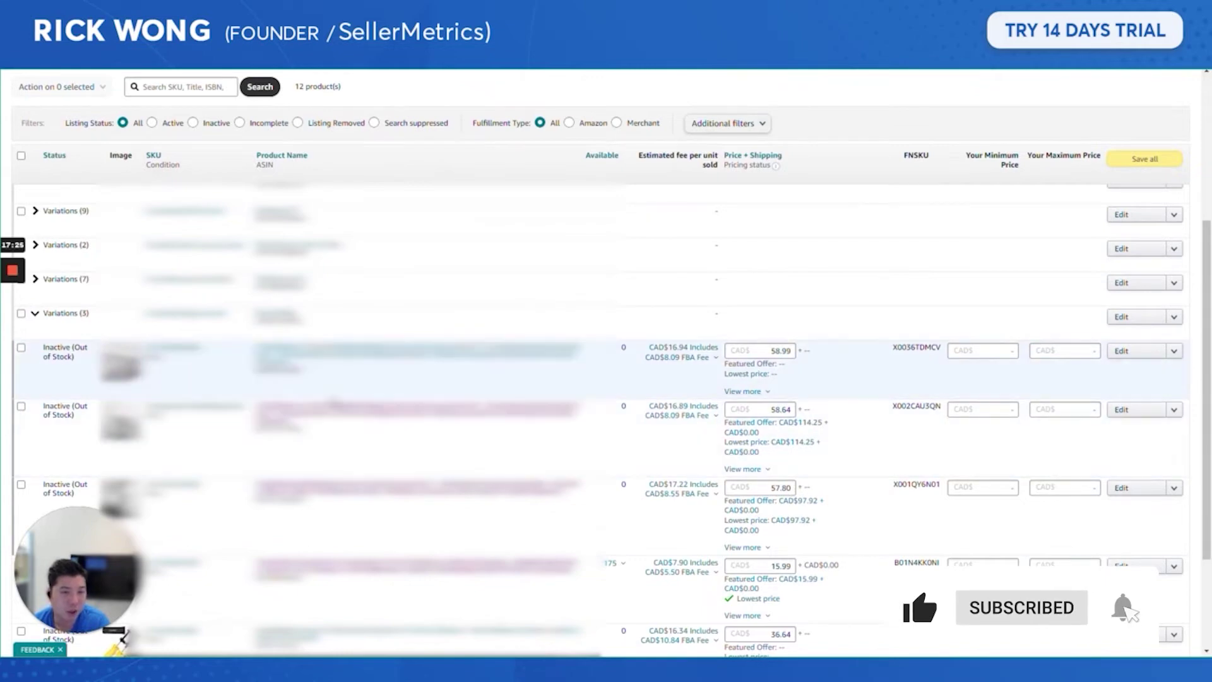
scroll(335, 402, up, 5)
Step: Reload the Manage Inventory list and expand the bed bridge parent with three variations
mouse_move(213, 88)
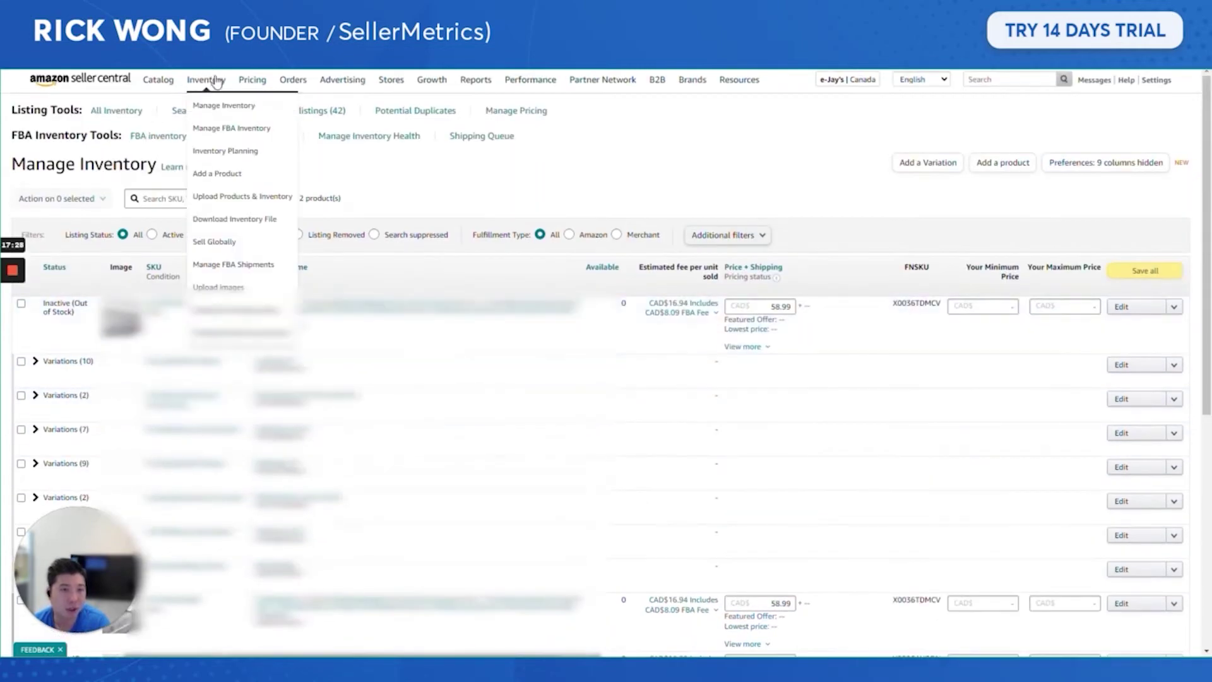
click(212, 113)
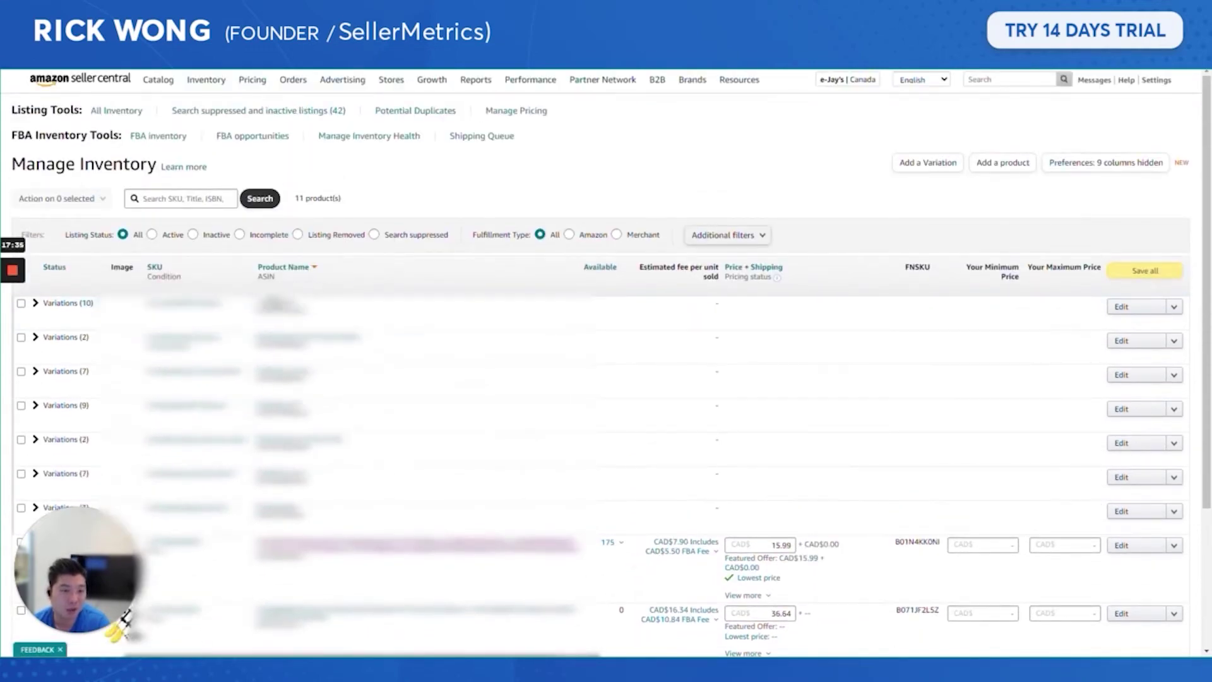
scroll(35, 319, down, 3)
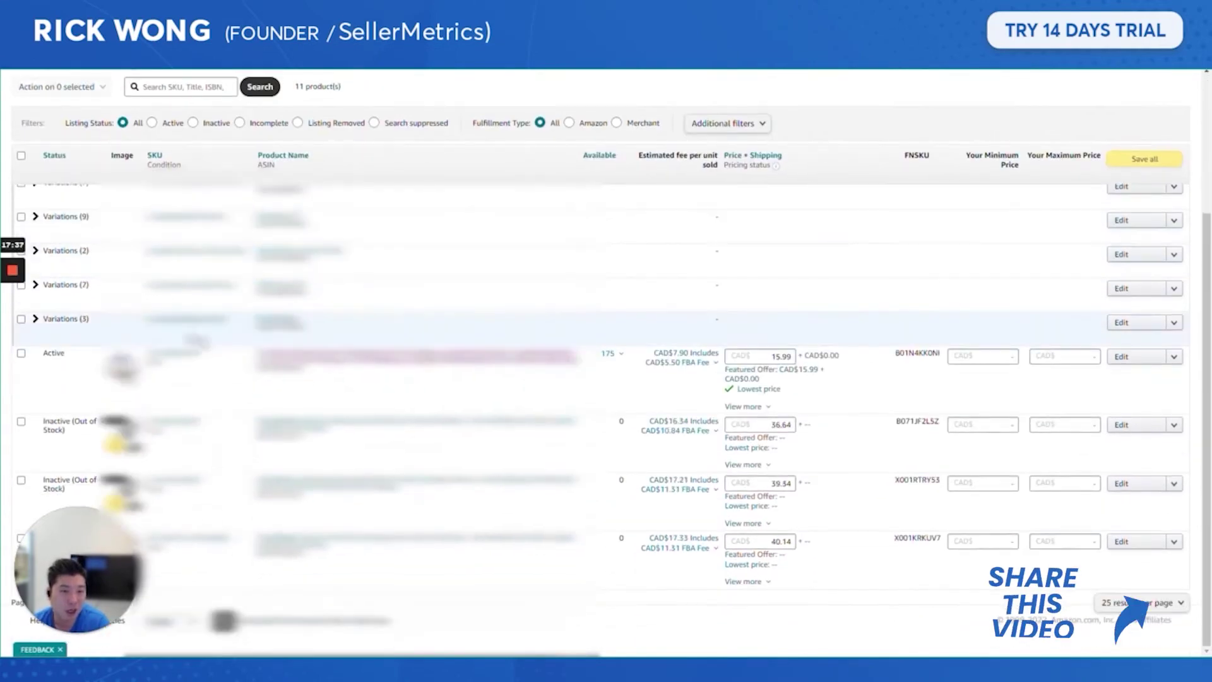
click(35, 319)
scroll(474, 398, down, 1)
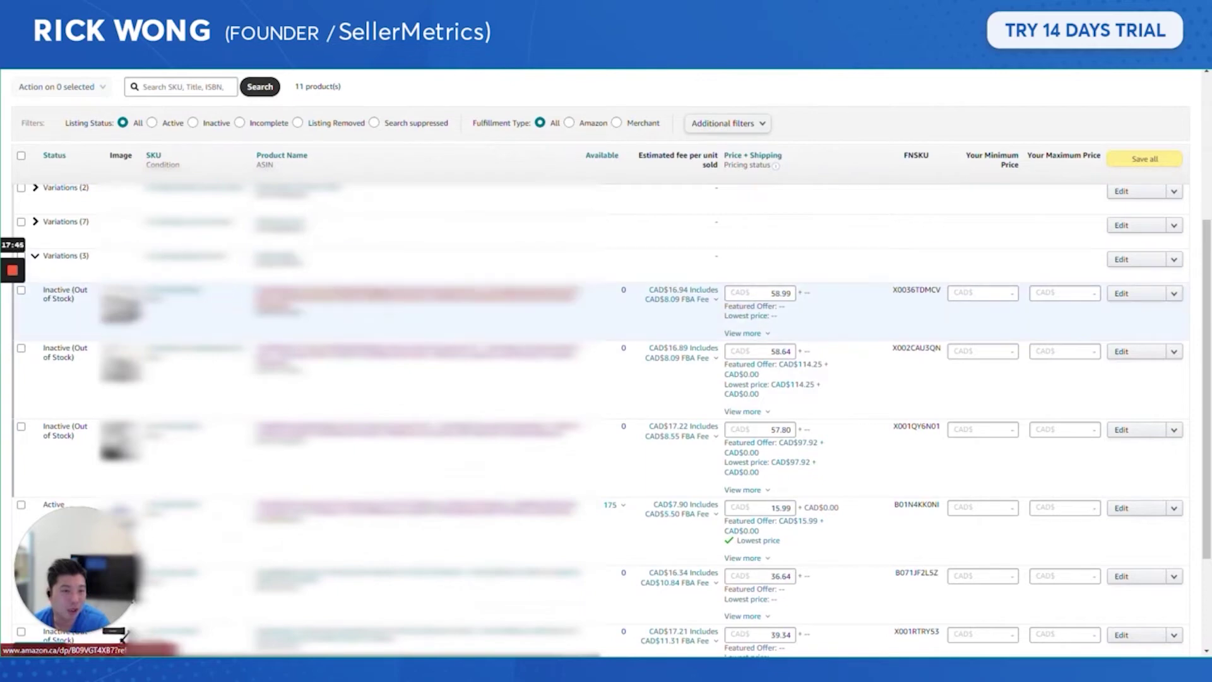
Step: Open the CAD$58.99 bed bridge child listing for editing and examine its Vital Info down to the Size and Manufacturer fields
click(1139, 294)
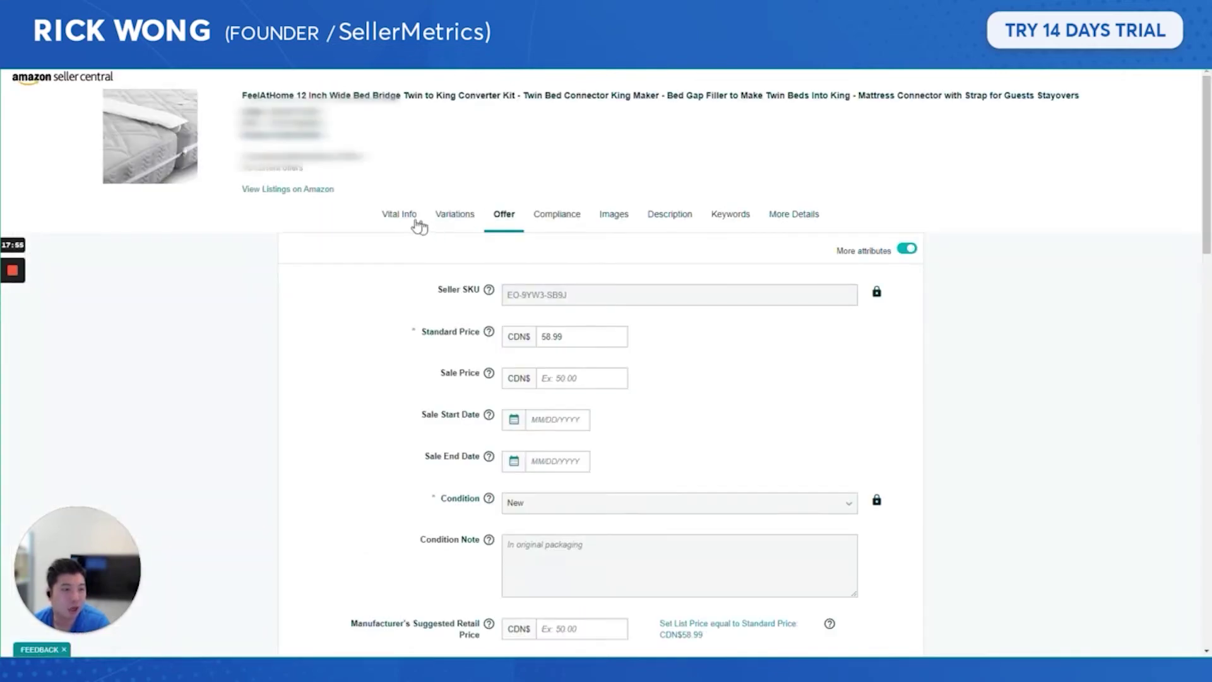
click(416, 222)
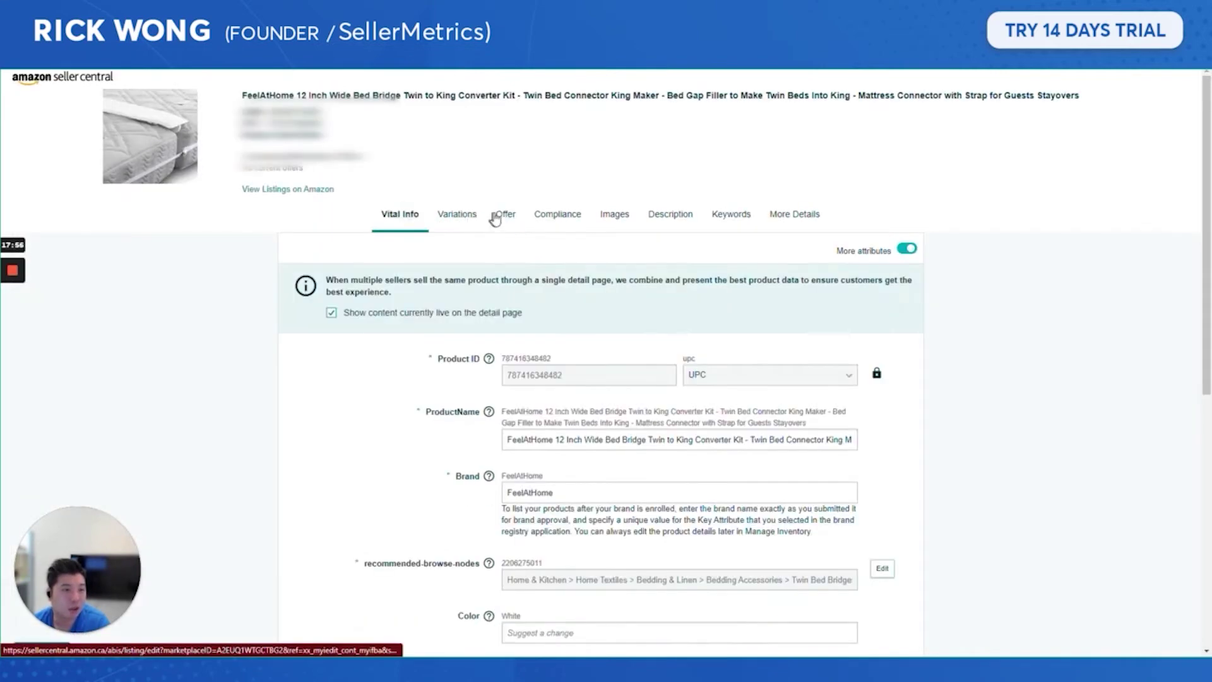
scroll(565, 318, down, 7)
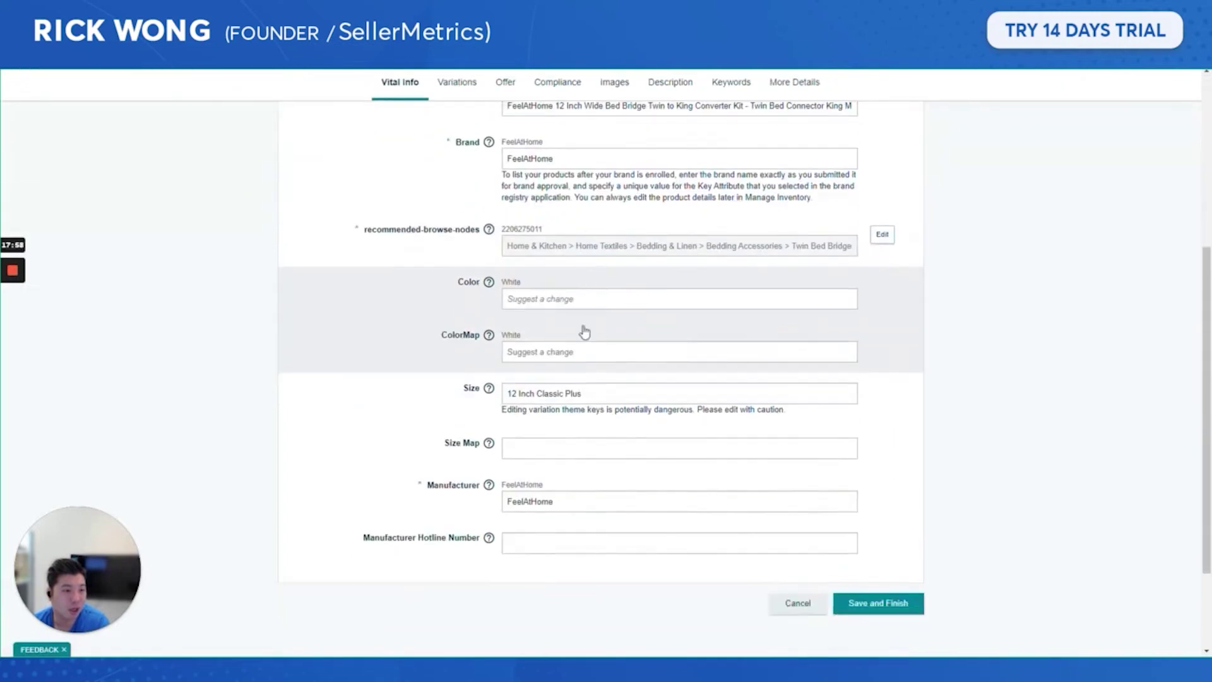
Step: Open the bed bridge's product page on Amazon.ca and view the 8 Inch Classic size
click(334, 256)
scroll(354, 303, up, 8)
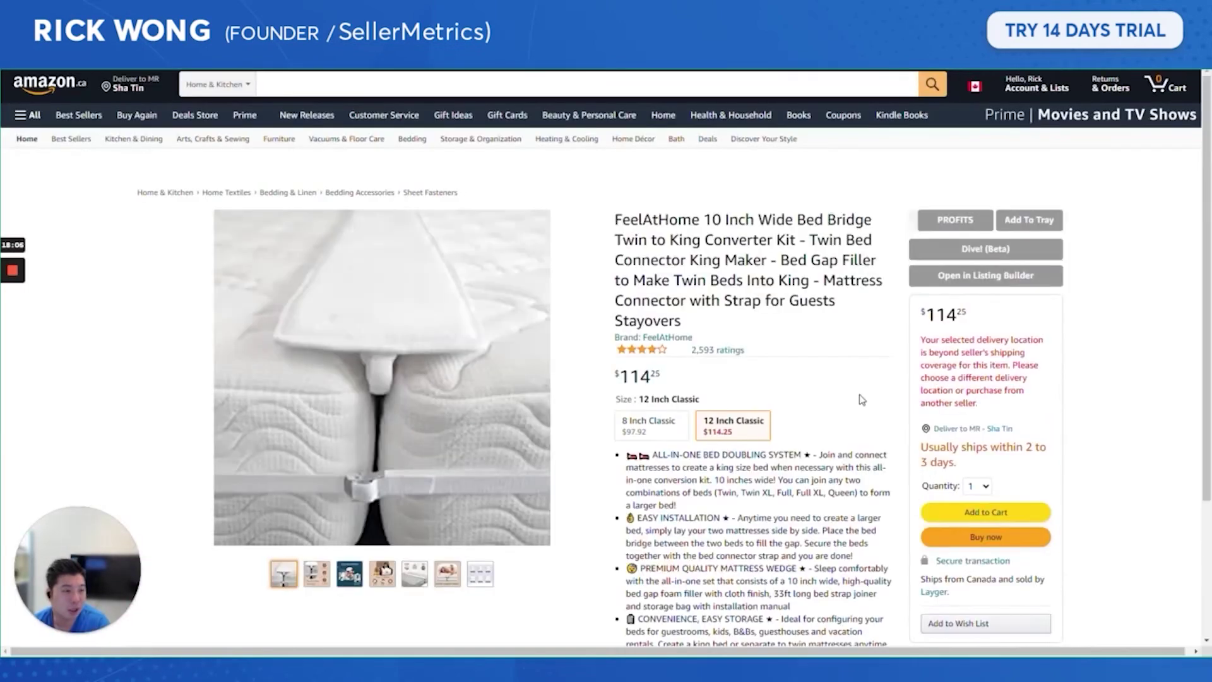
click(660, 429)
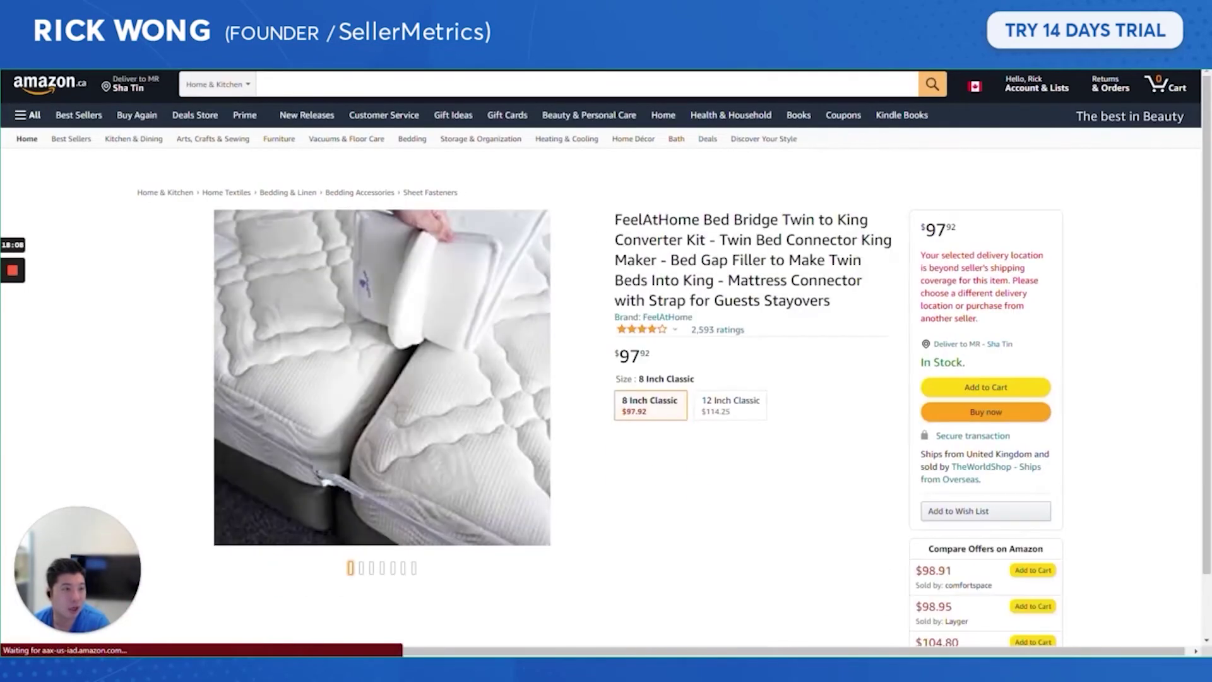
Step: Return to the upload status page, refresh it, then download and open the processing report for BB_Update_Variations.xlsx
key(ctrl+shift+Tab)
key(ctrl+shift+Tab)
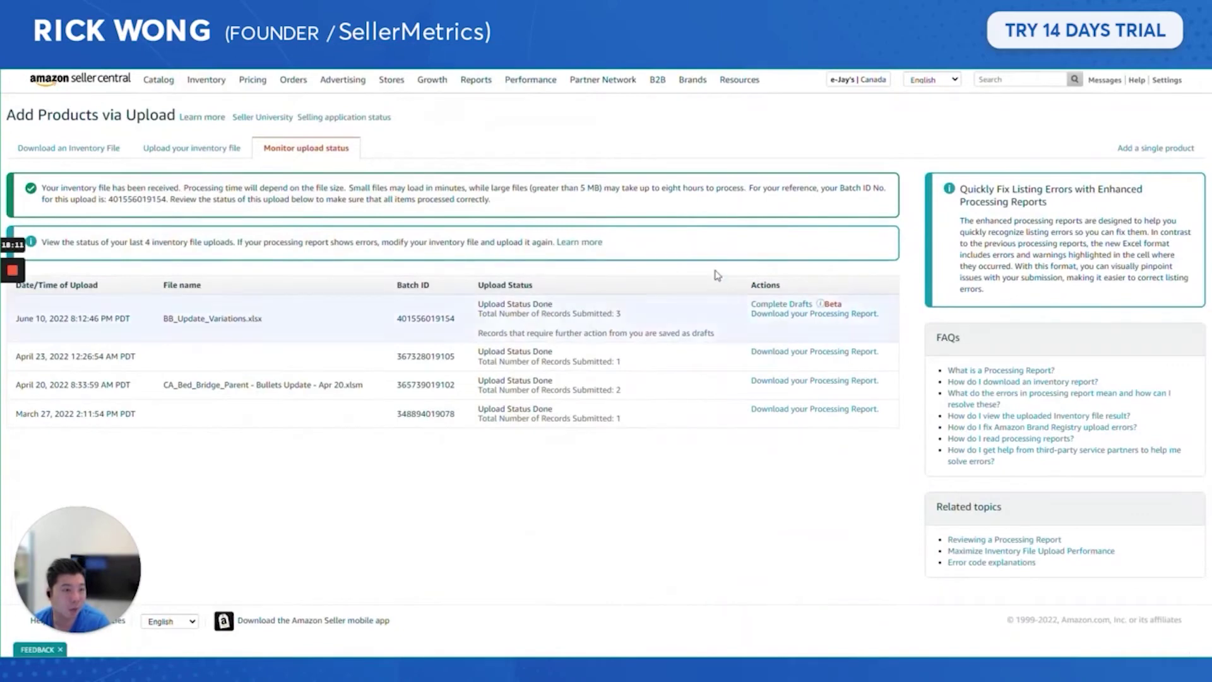
key(F5)
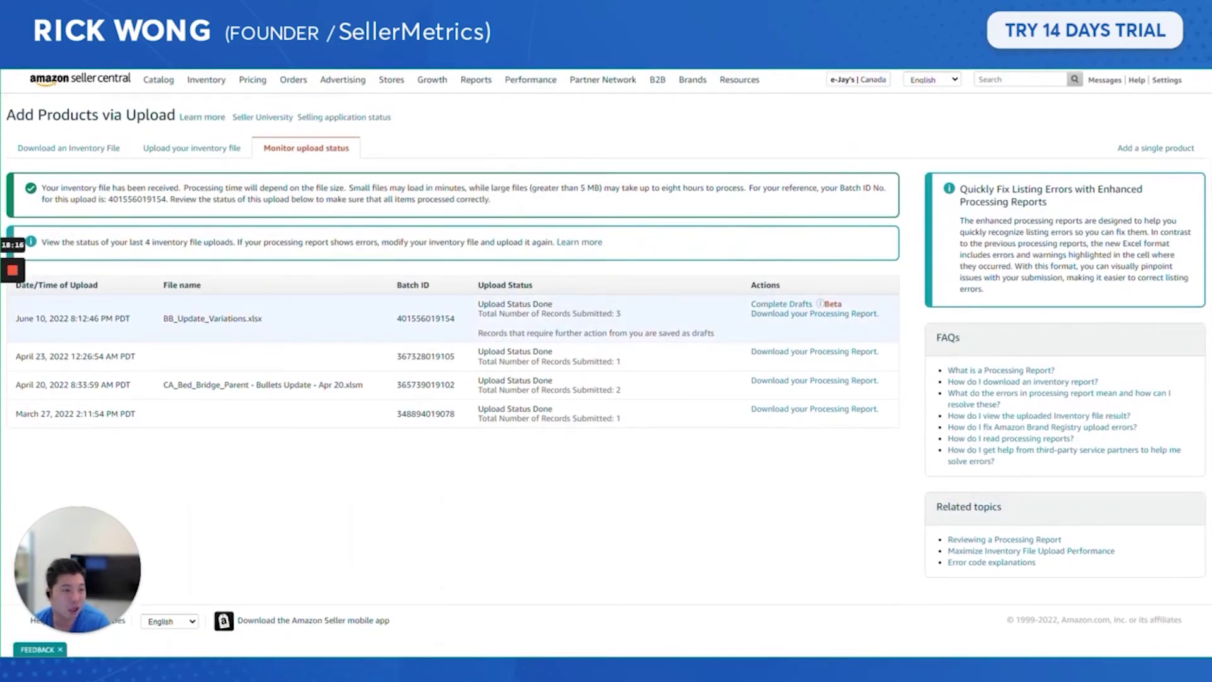
click(783, 315)
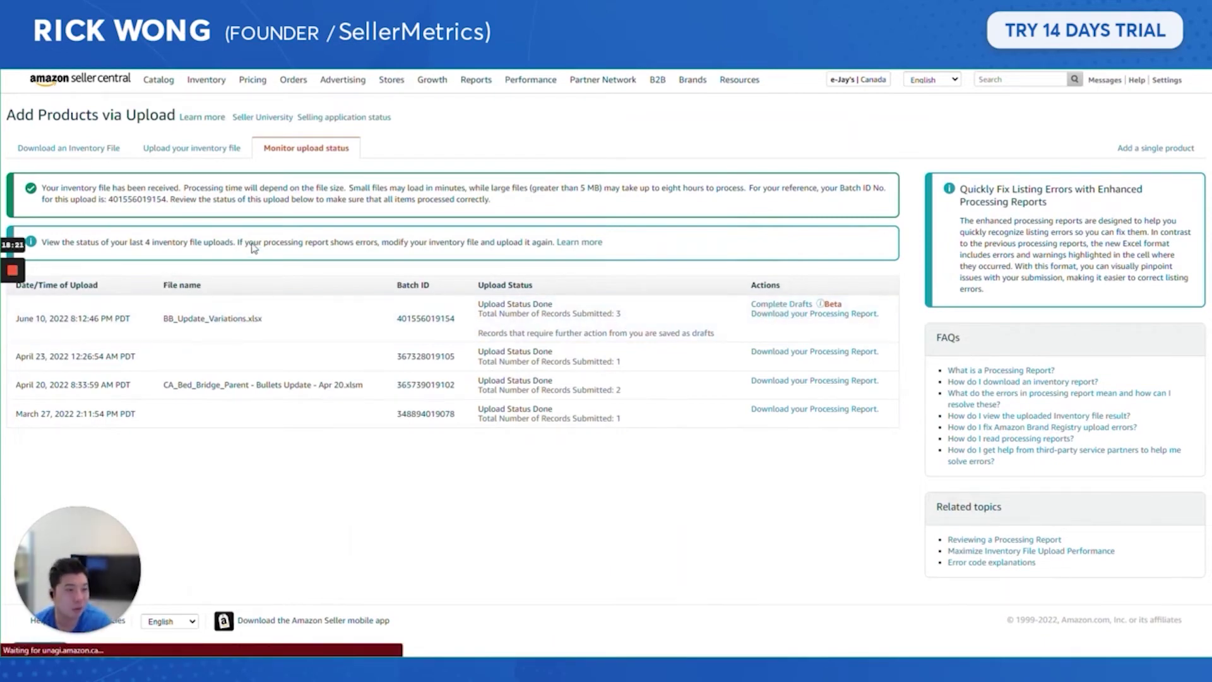
click(499, 320)
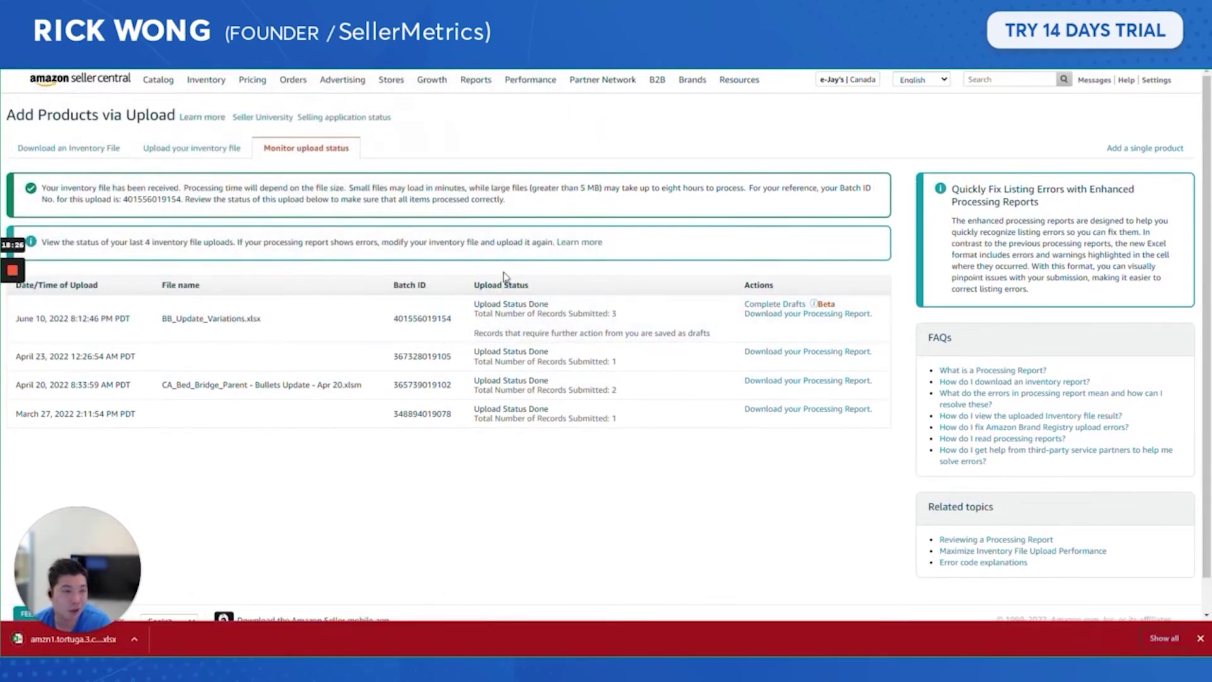
drag(505, 167, 481, 122)
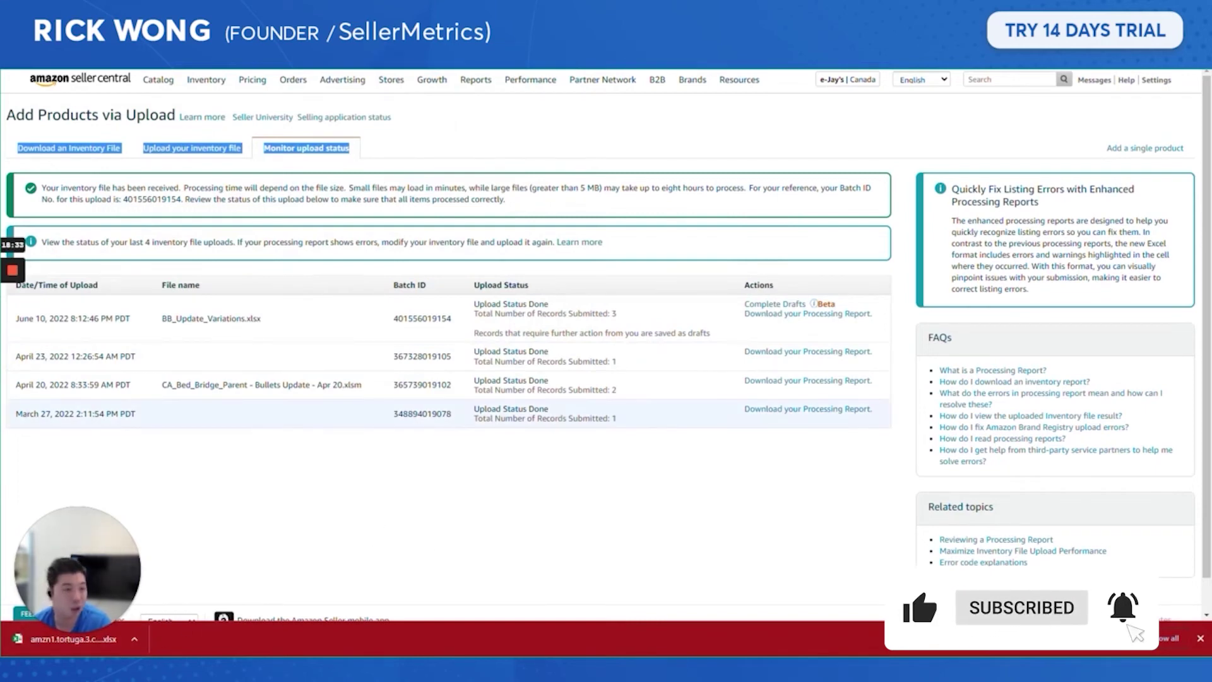
click(123, 648)
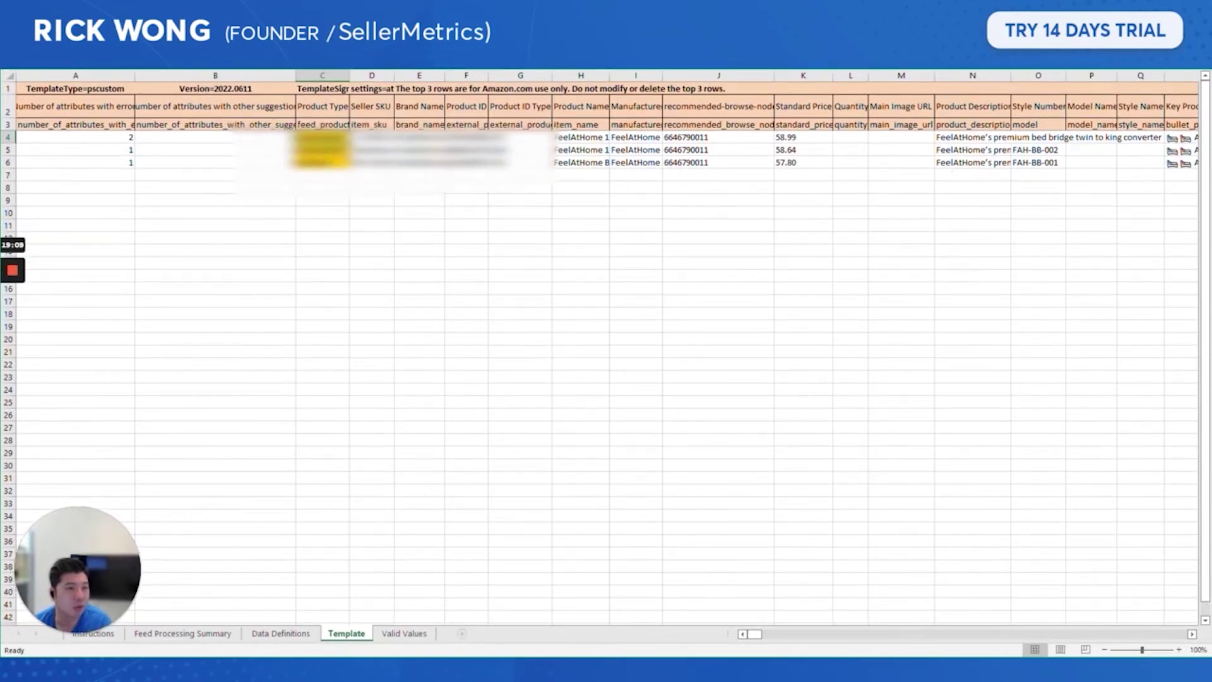
Step: Examine the highlighted Product Type cells and the Feed Processing Summary's error messages in the report, and close the workbook
click(322, 163)
click(323, 137)
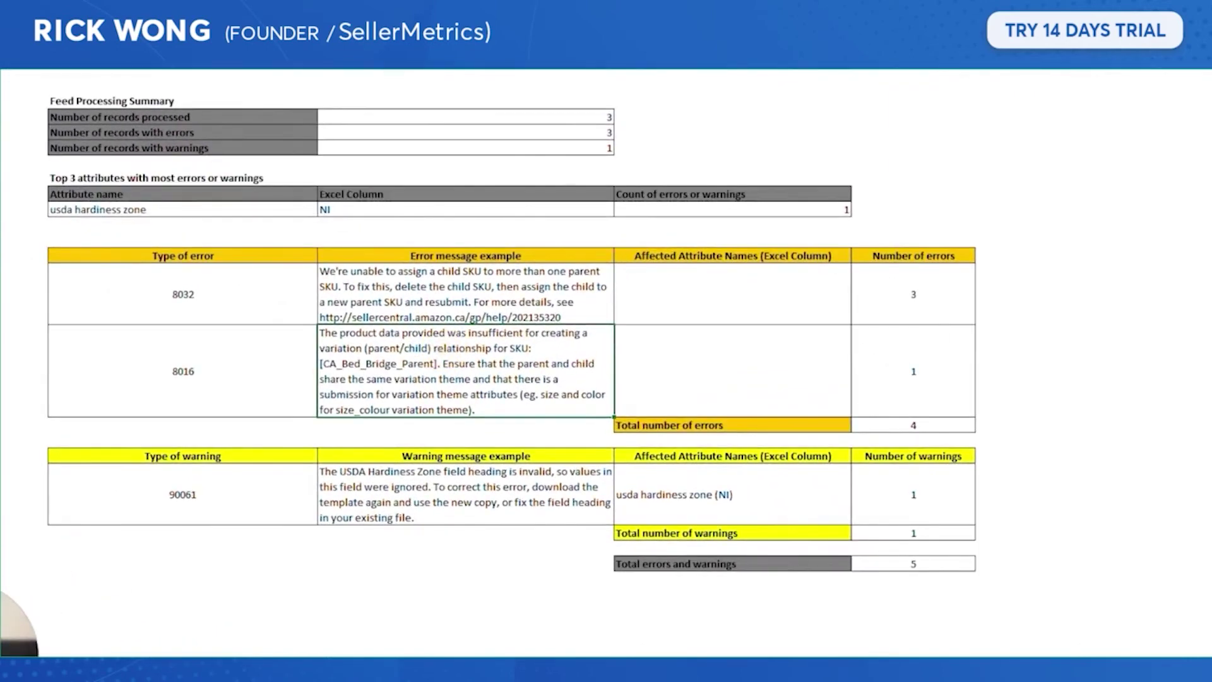
click(467, 296)
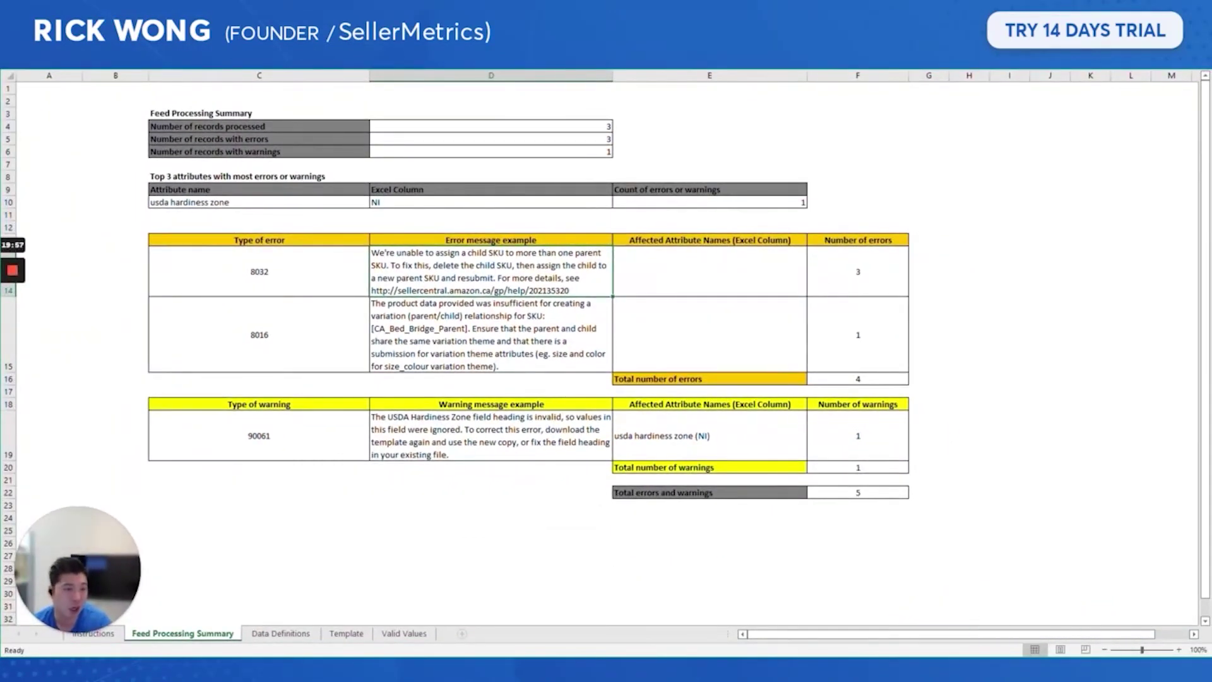
key(alt+F4)
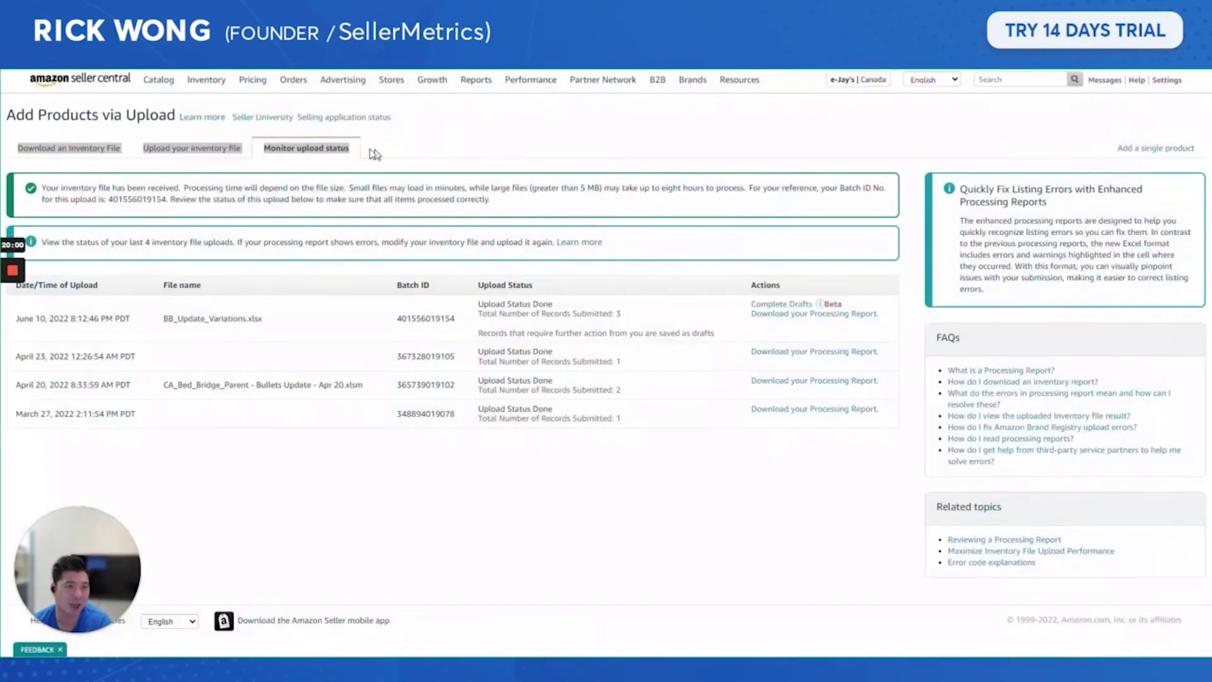
Step: Switch back to Manage Inventory and check the child listings under the expanded bed bridge parent
click(329, 9)
key(ctrl+Tab)
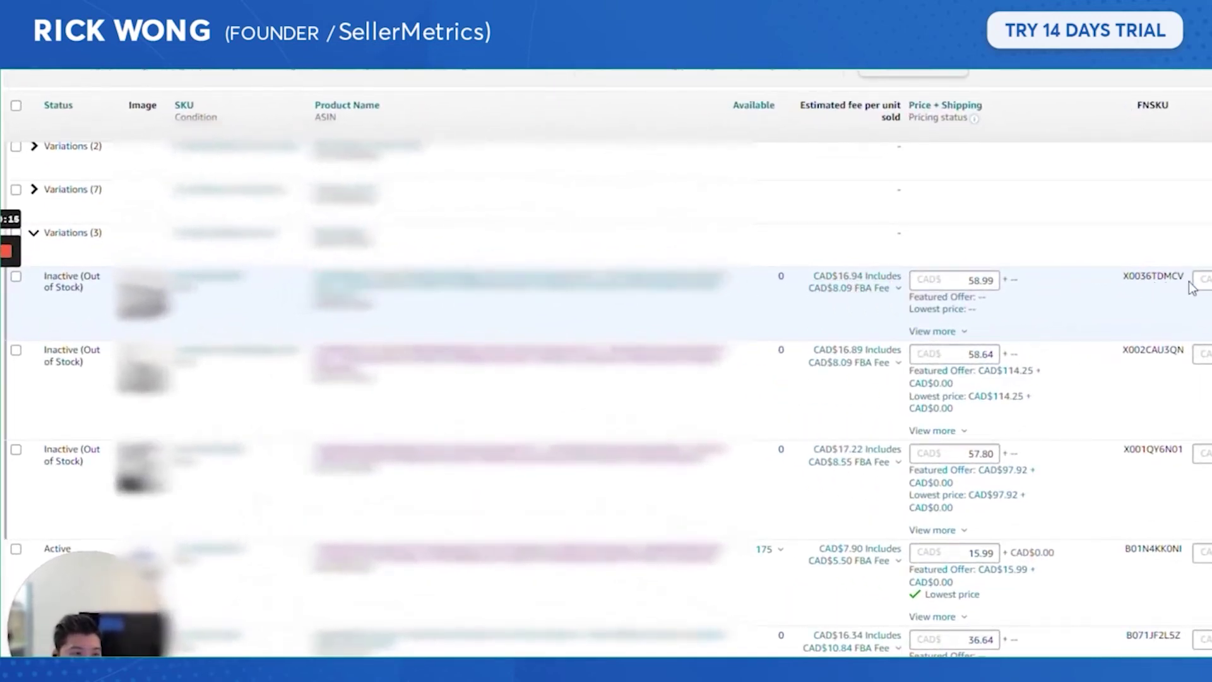
scroll(782, 435, up, 3)
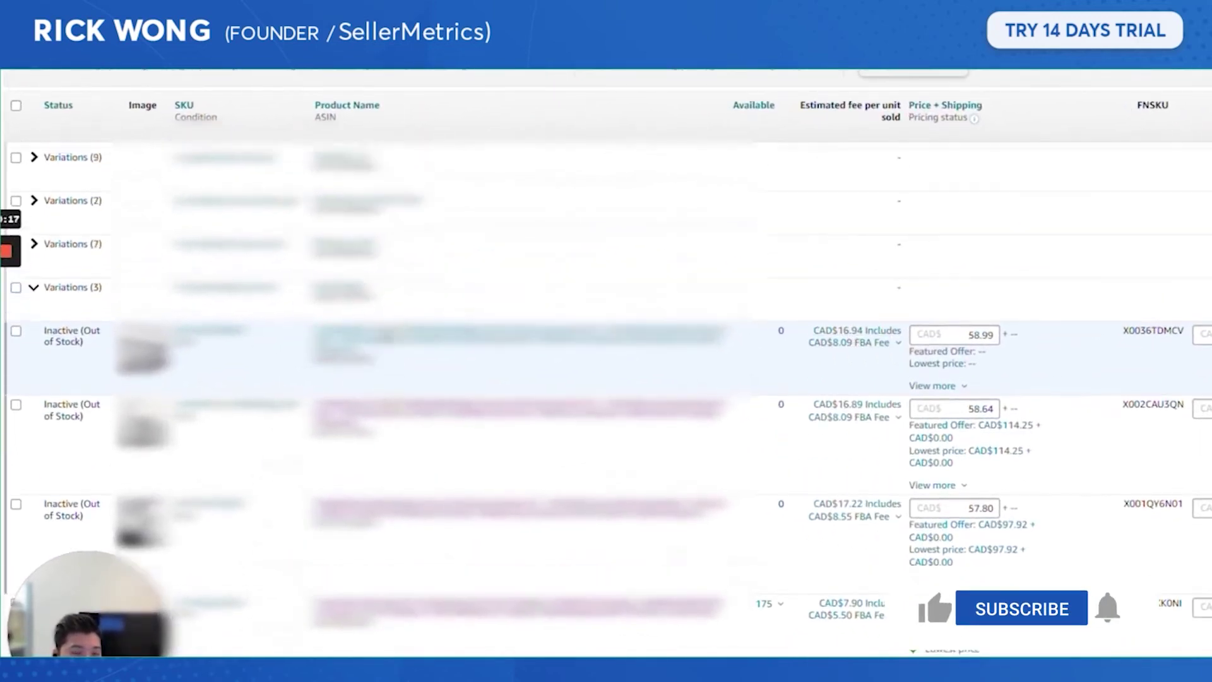
scroll(782, 430, up, 2)
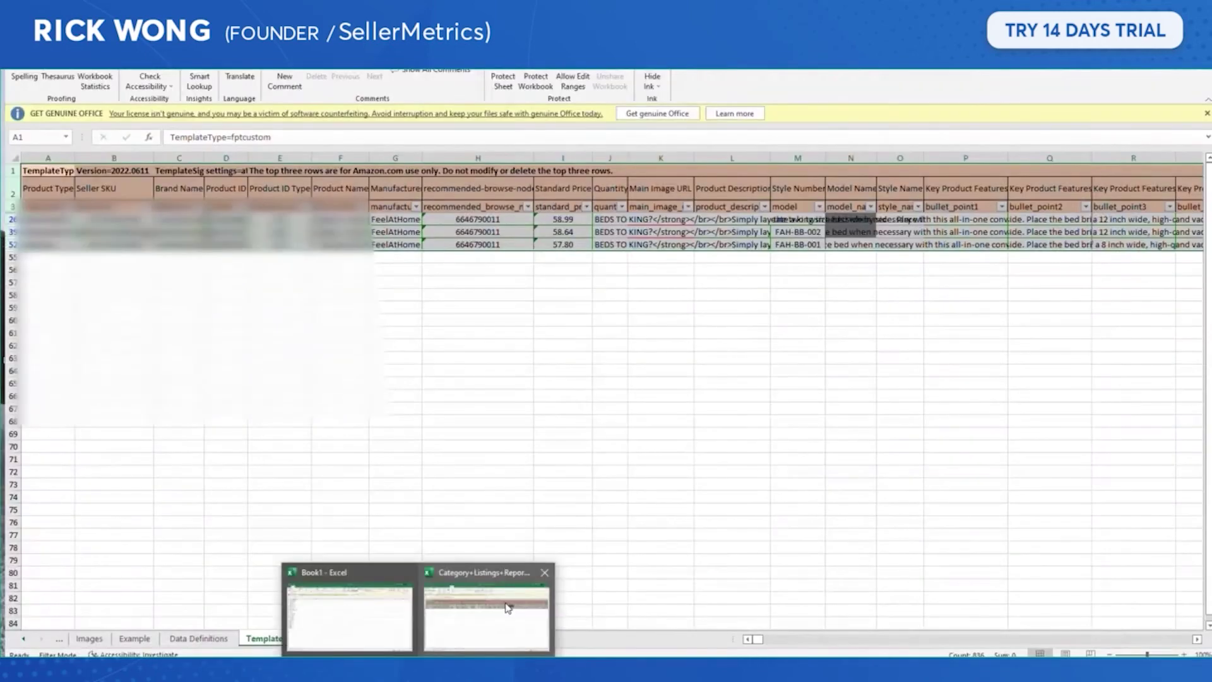
Step: Switch to the Category Listings Report workbook in Excel and review the Parentage through Update Delete columns of the bed bridge rows
click(524, 622)
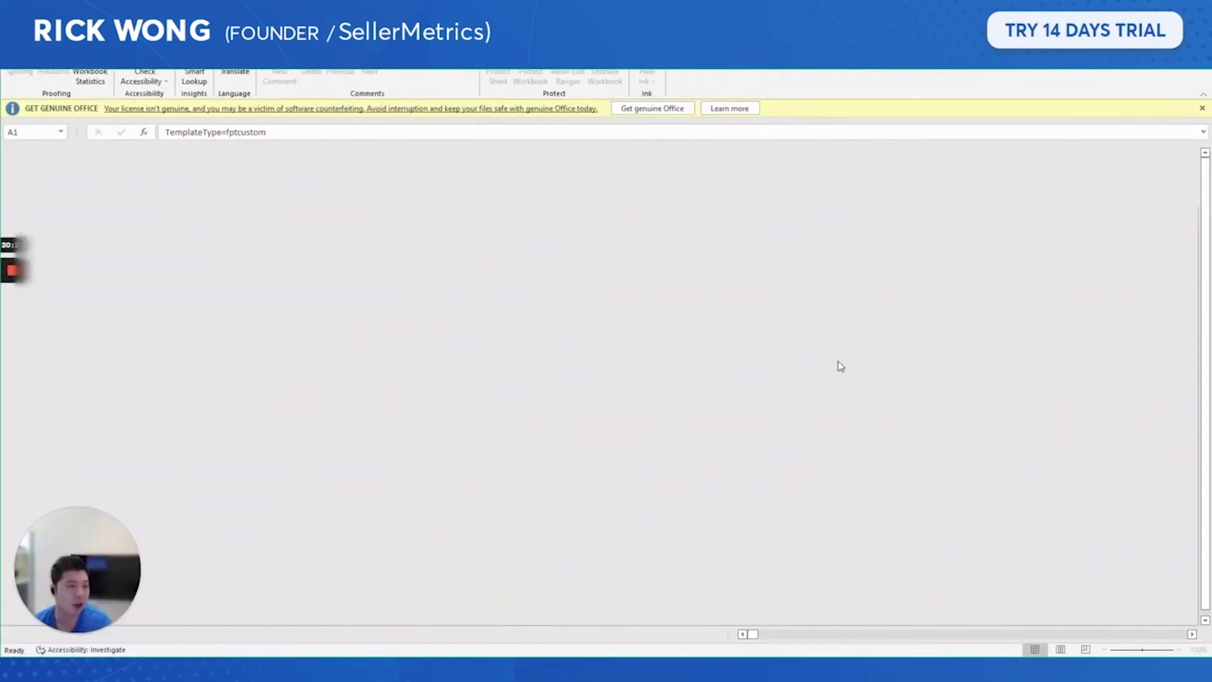
drag(756, 638, 810, 636)
click(1081, 214)
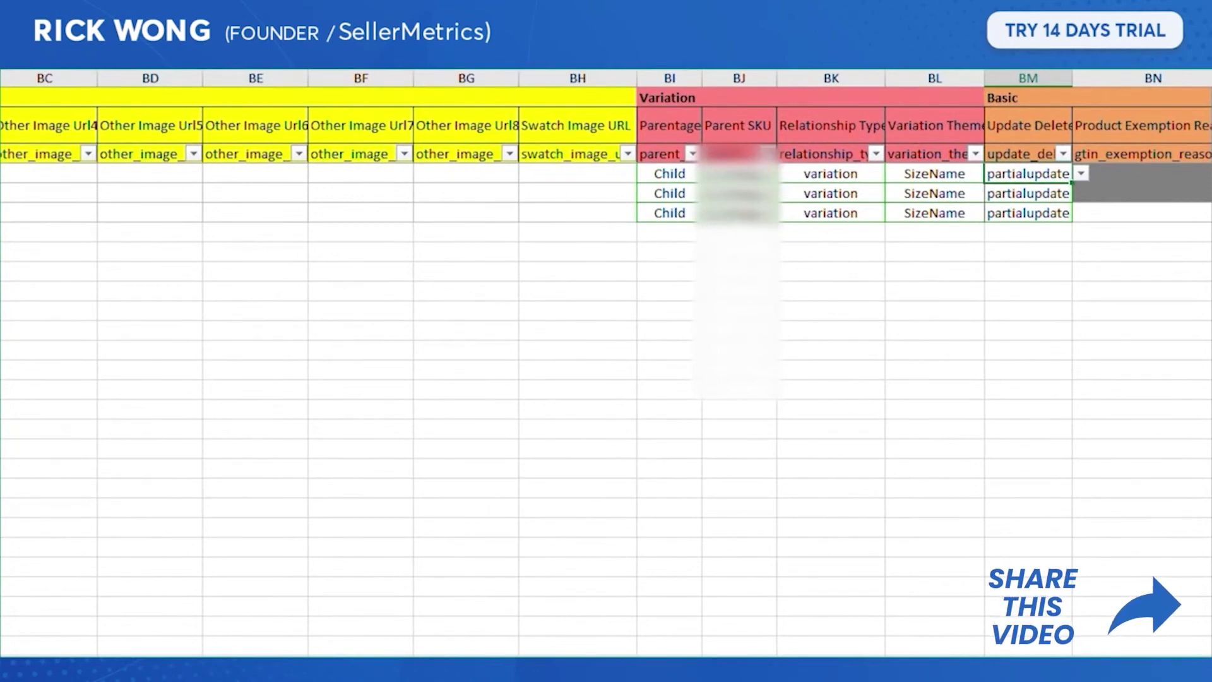
drag(669, 173, 933, 170)
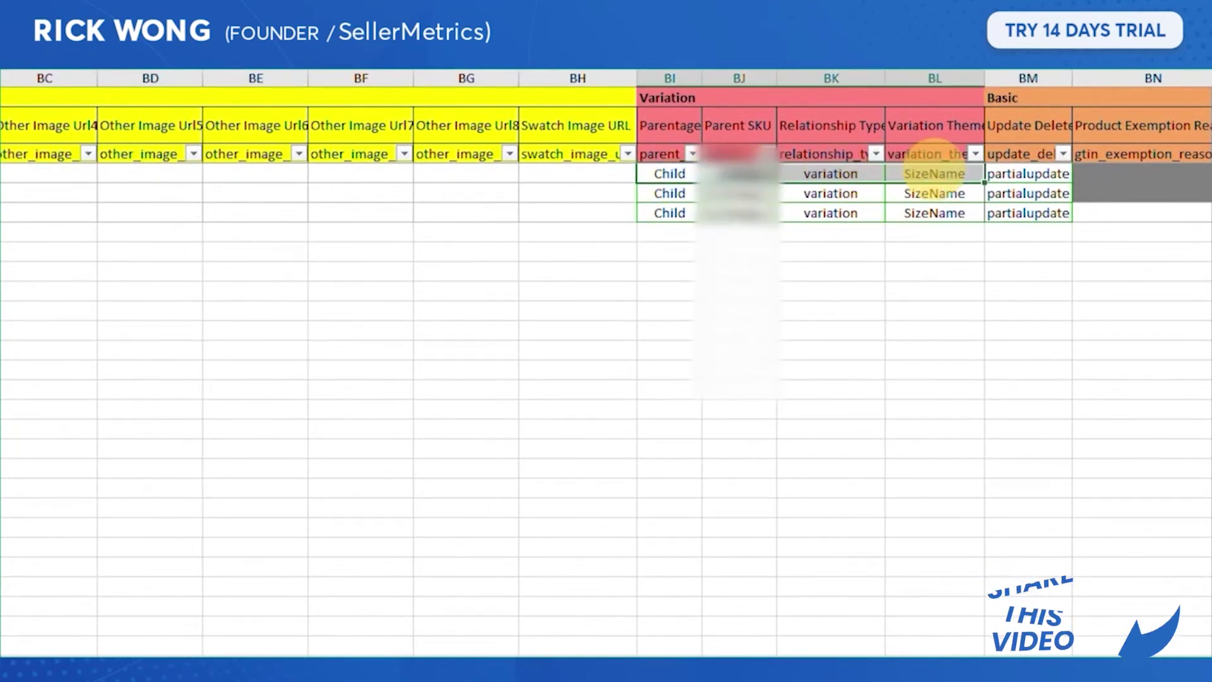
click(739, 175)
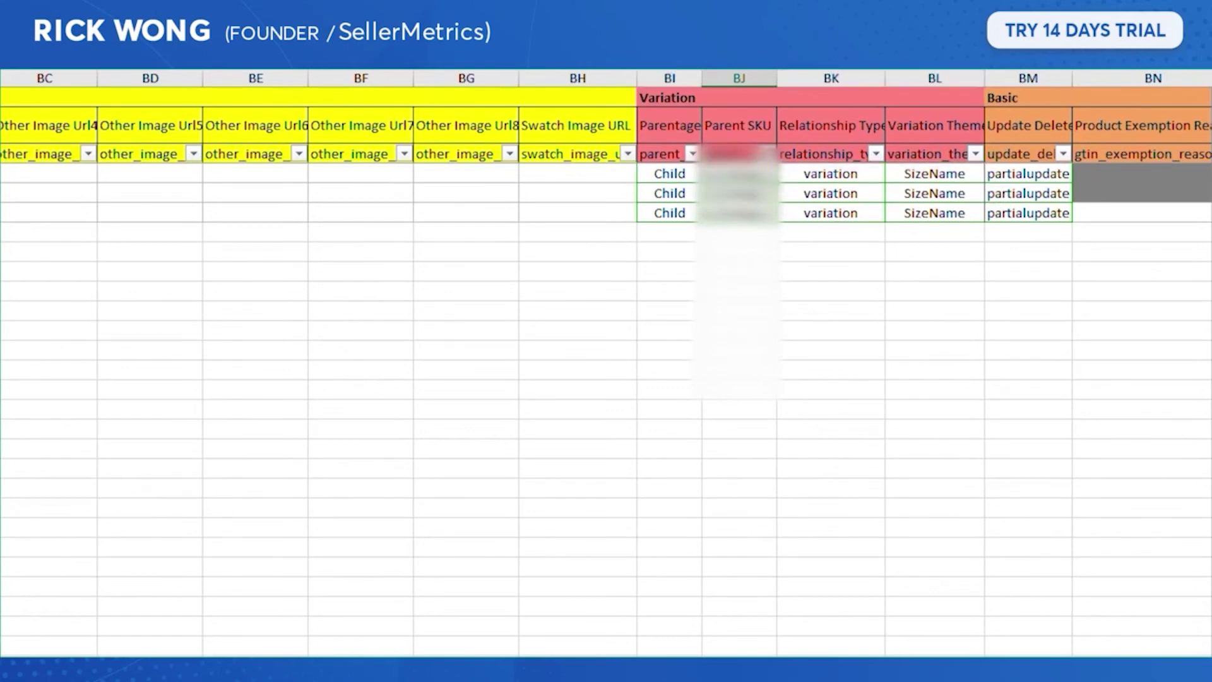
click(653, 177)
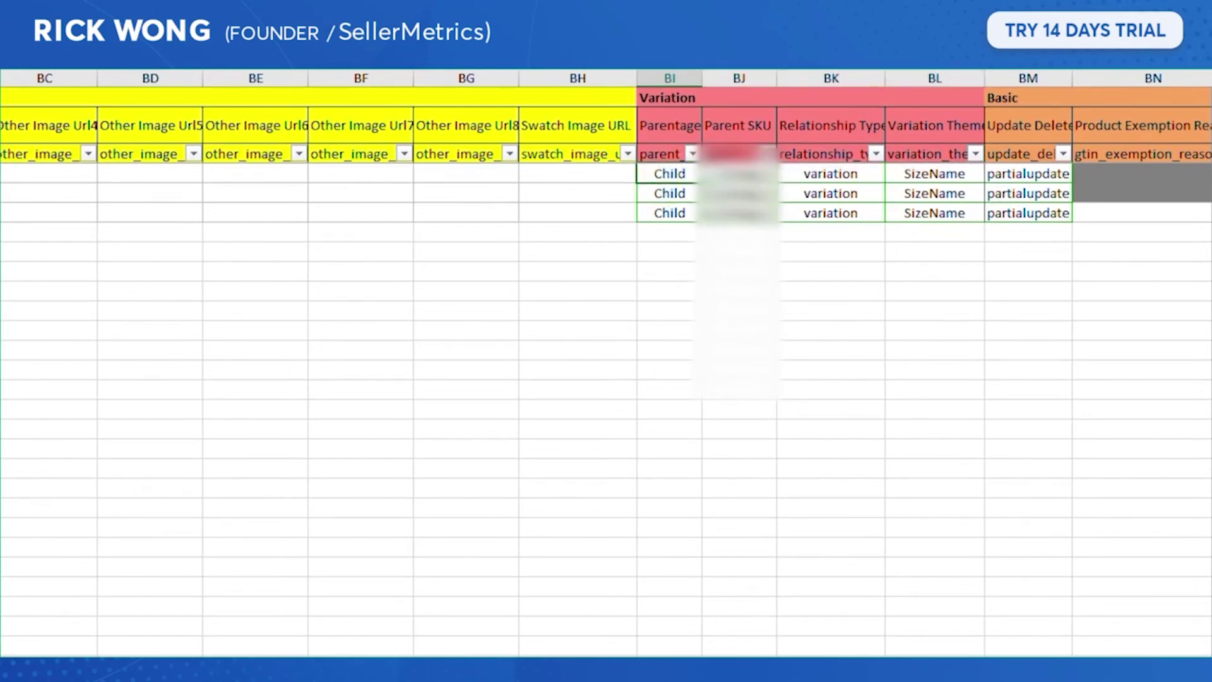
click(560, 290)
click(562, 330)
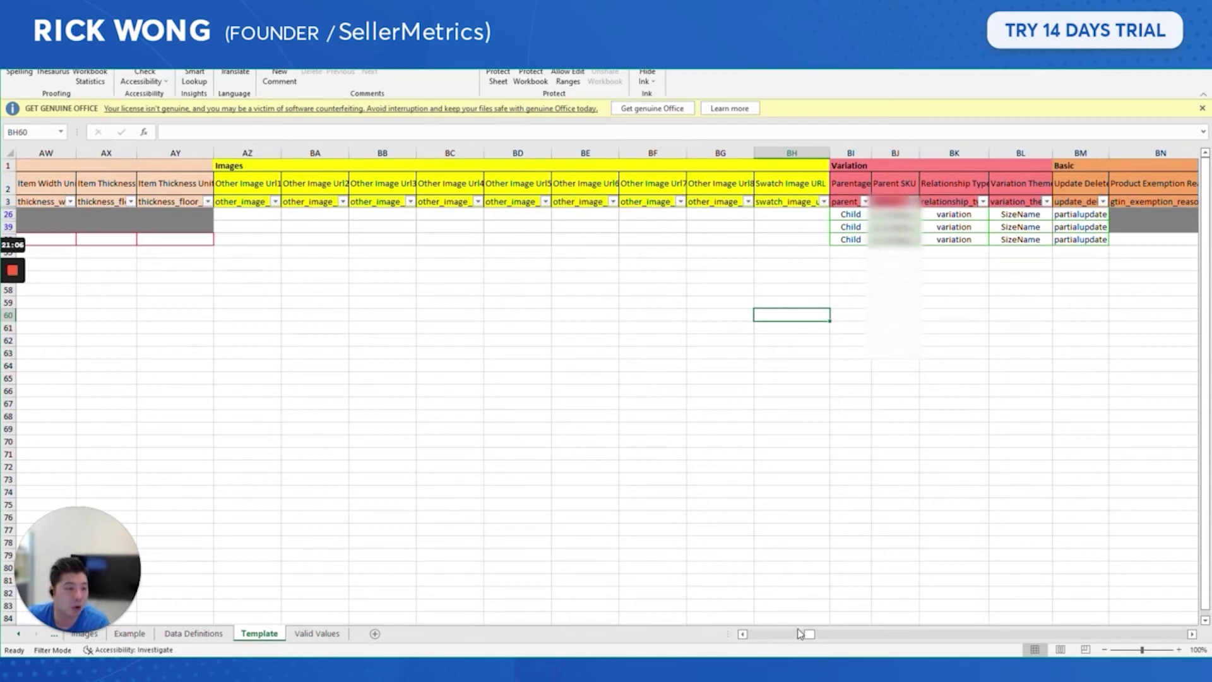
drag(808, 634, 701, 633)
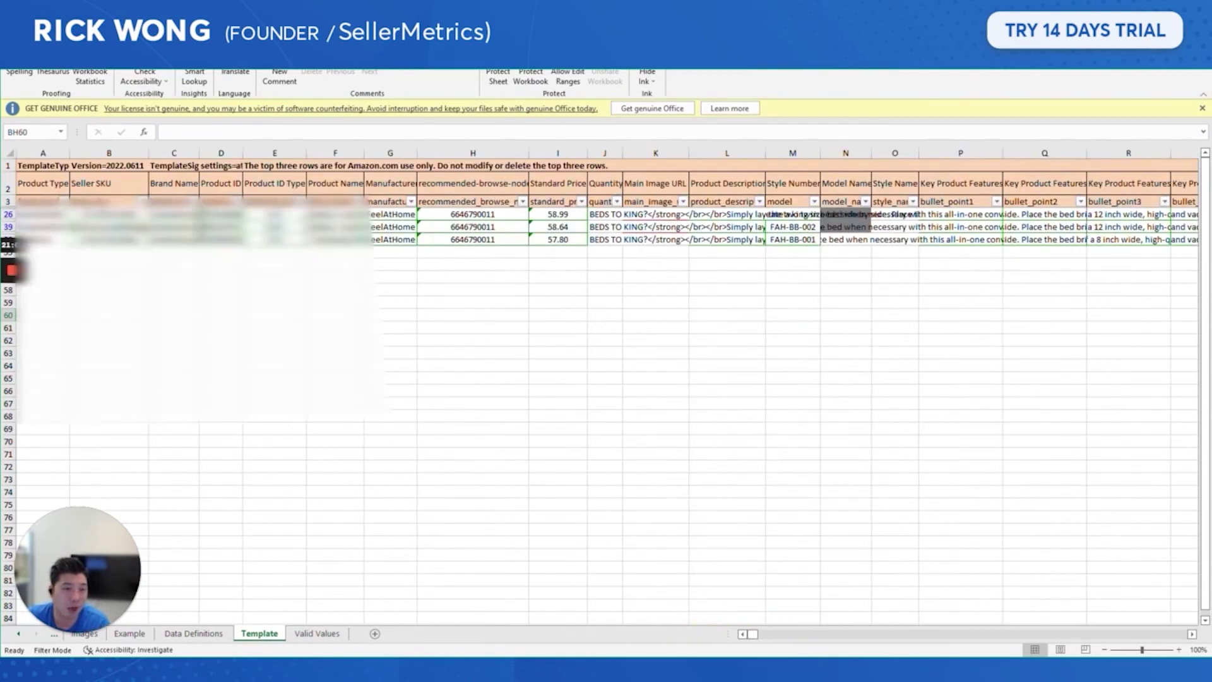